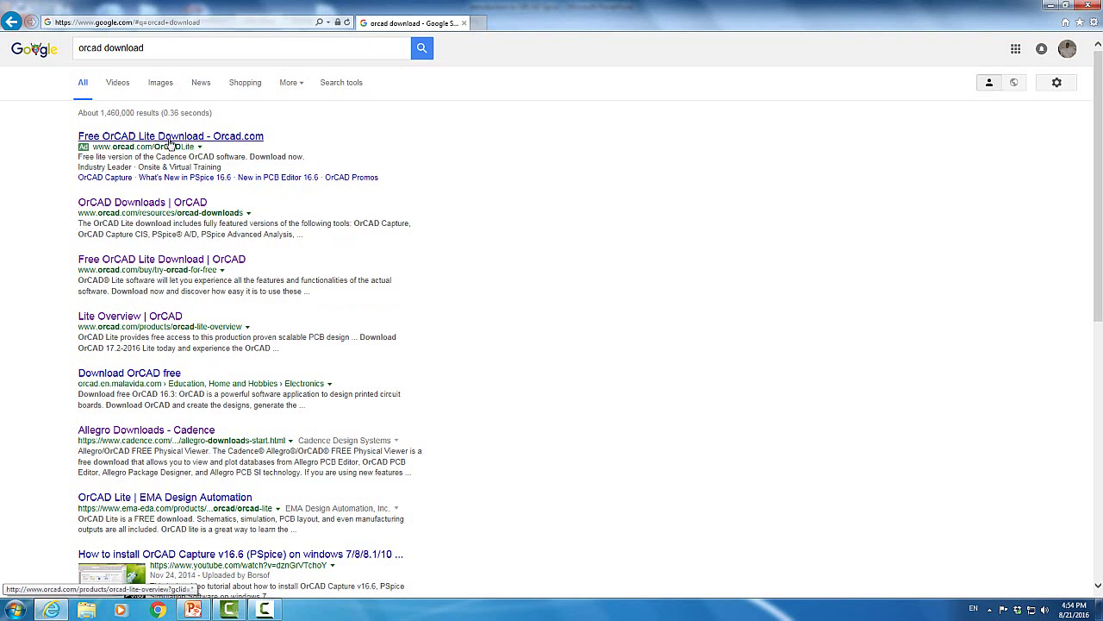
Open the free OrCAD Lite download page from the search results and review the Download Lite Request form
click(170, 136)
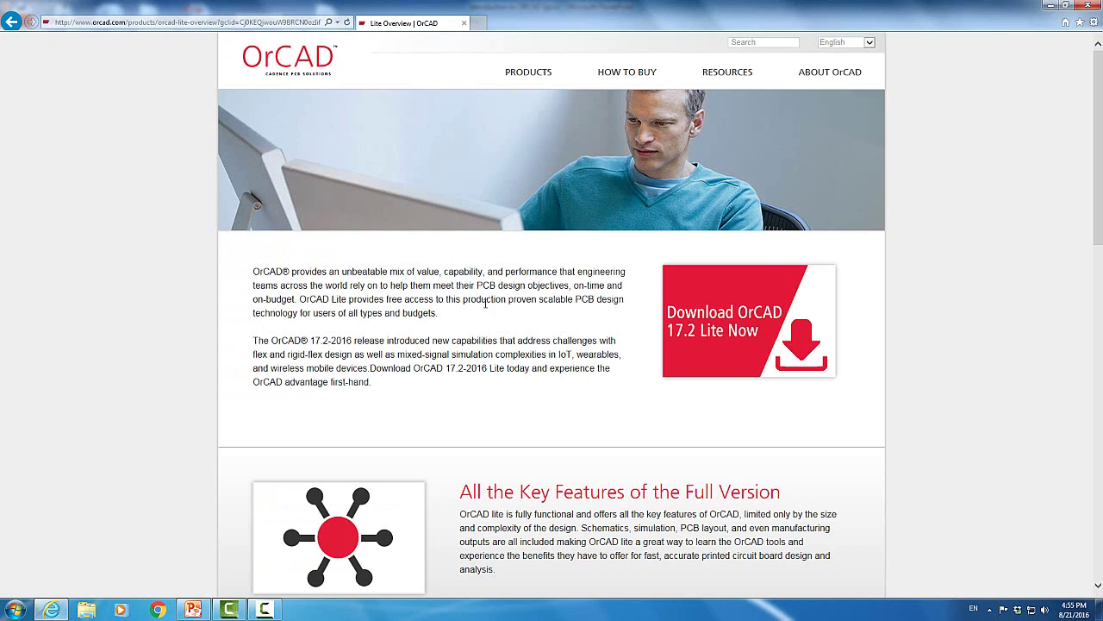
click(719, 331)
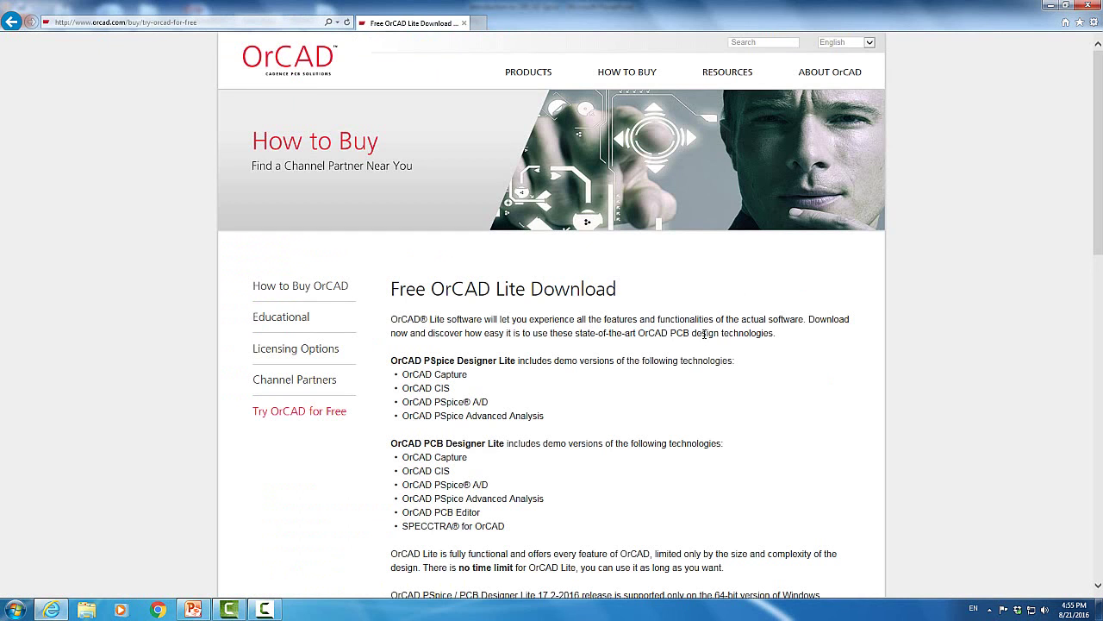
scroll(704, 334, down, 5)
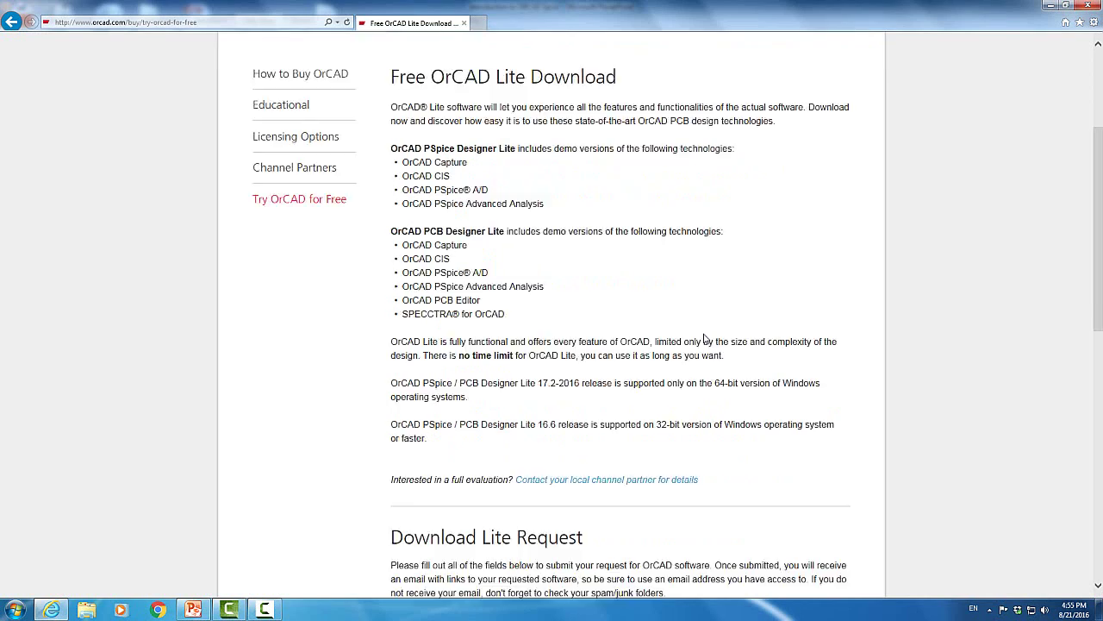
scroll(704, 337, up, 2)
scroll(704, 338, down, 7)
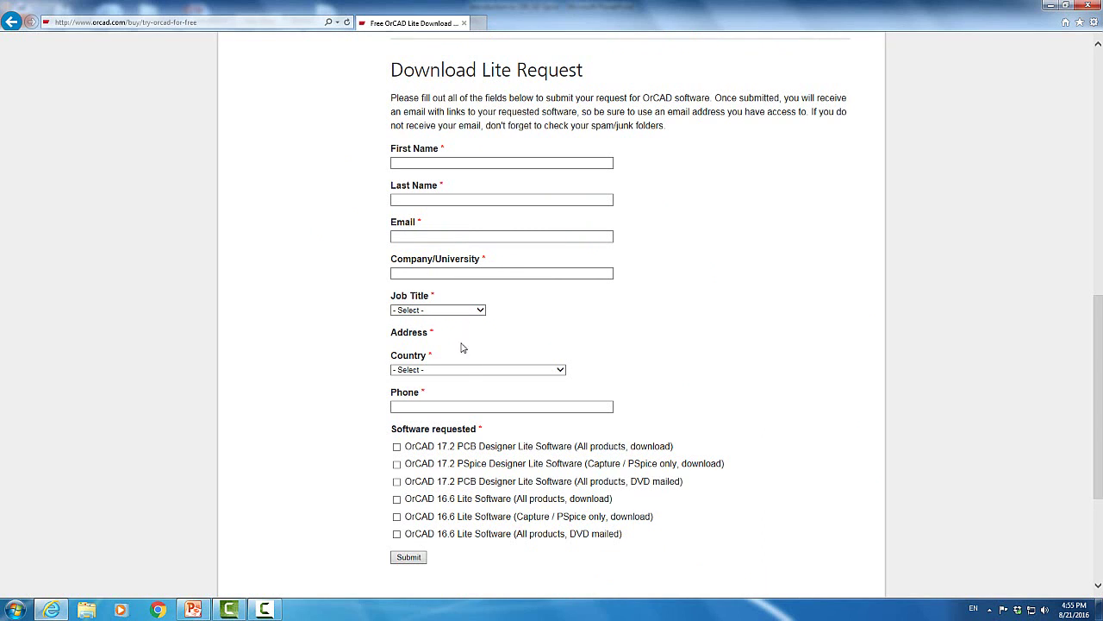
scroll(560, 371, down, 2)
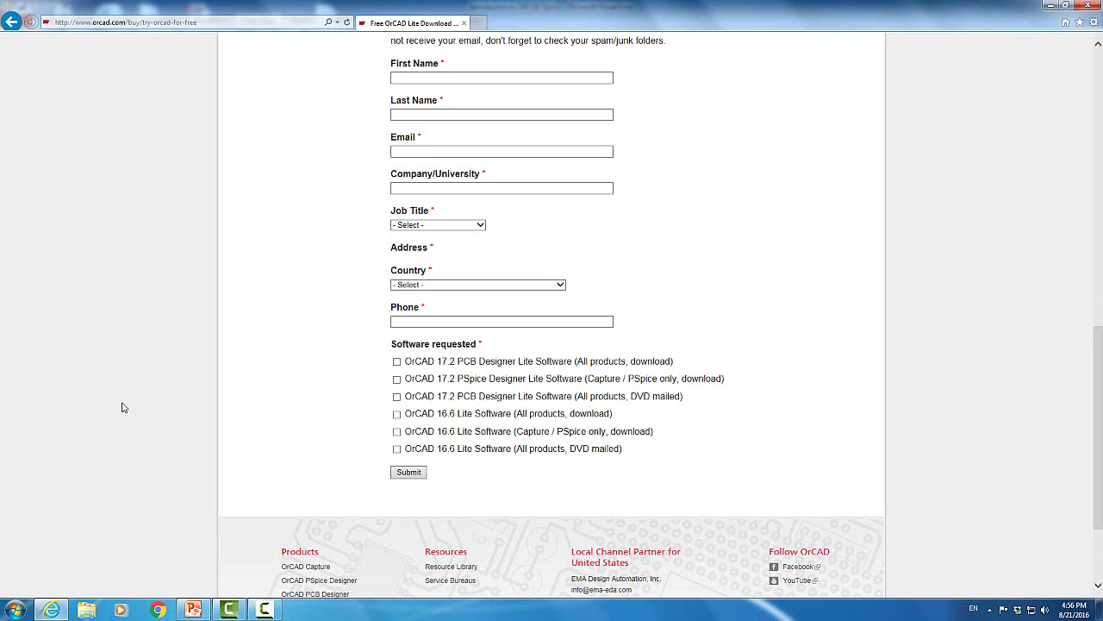
Launch OrCAD Capture CIS Lite from the Cadence OrCAD 16.6 Lite program group
click(15, 609)
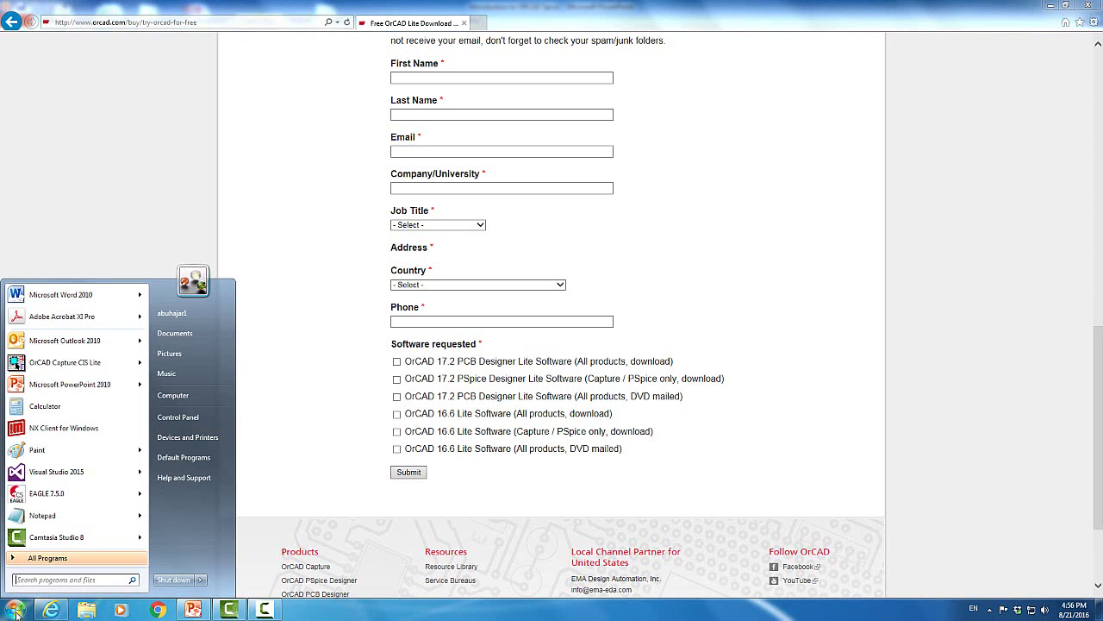
mouse_move(31, 369)
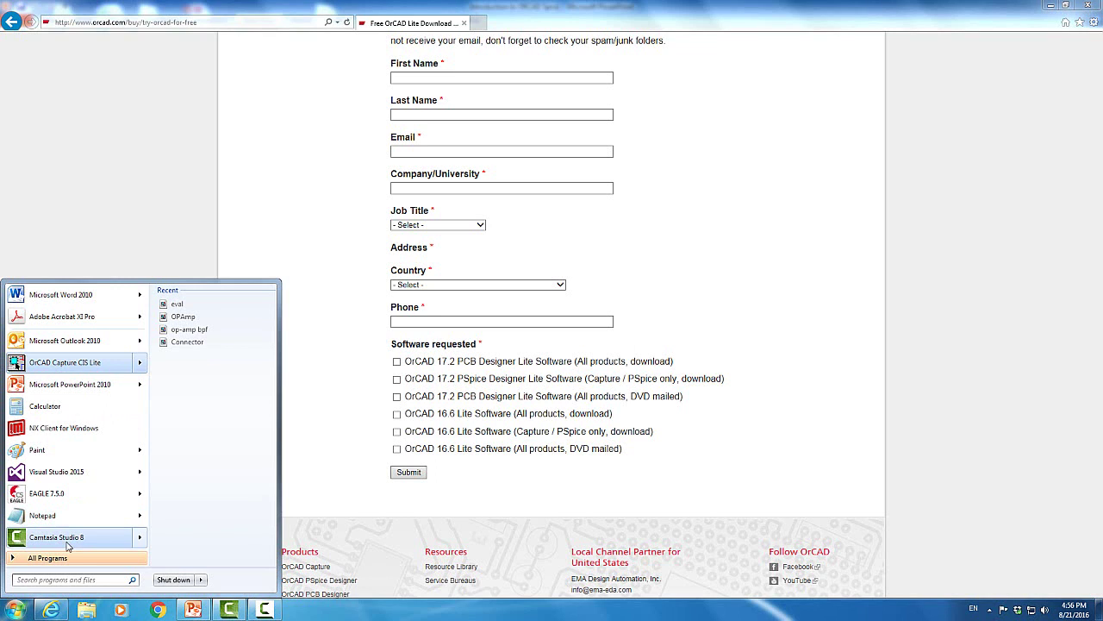
click(76, 559)
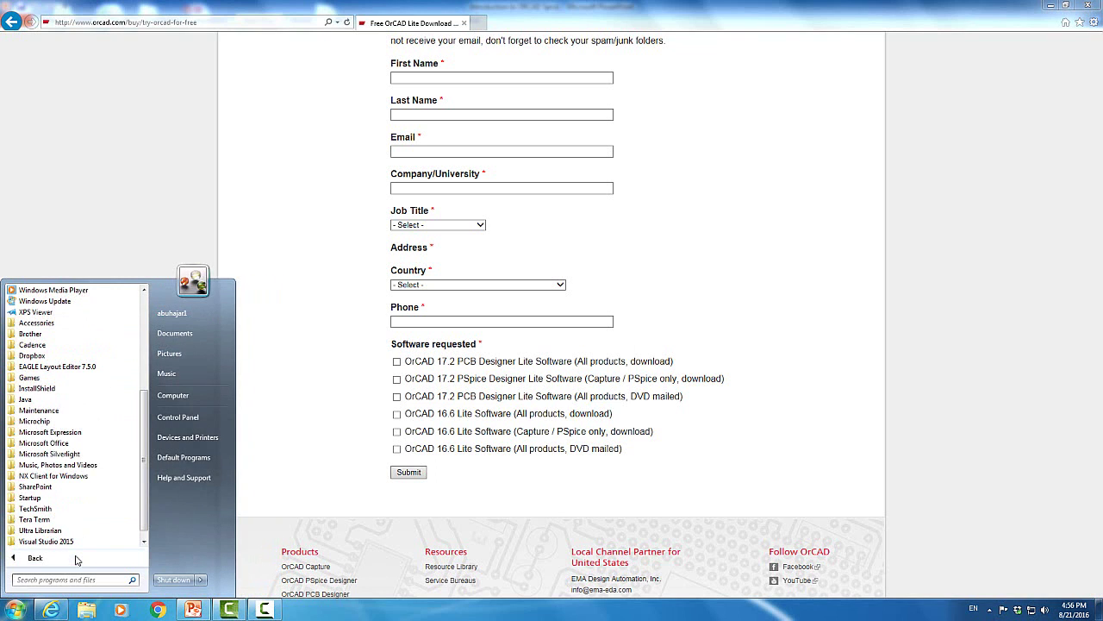
click(33, 346)
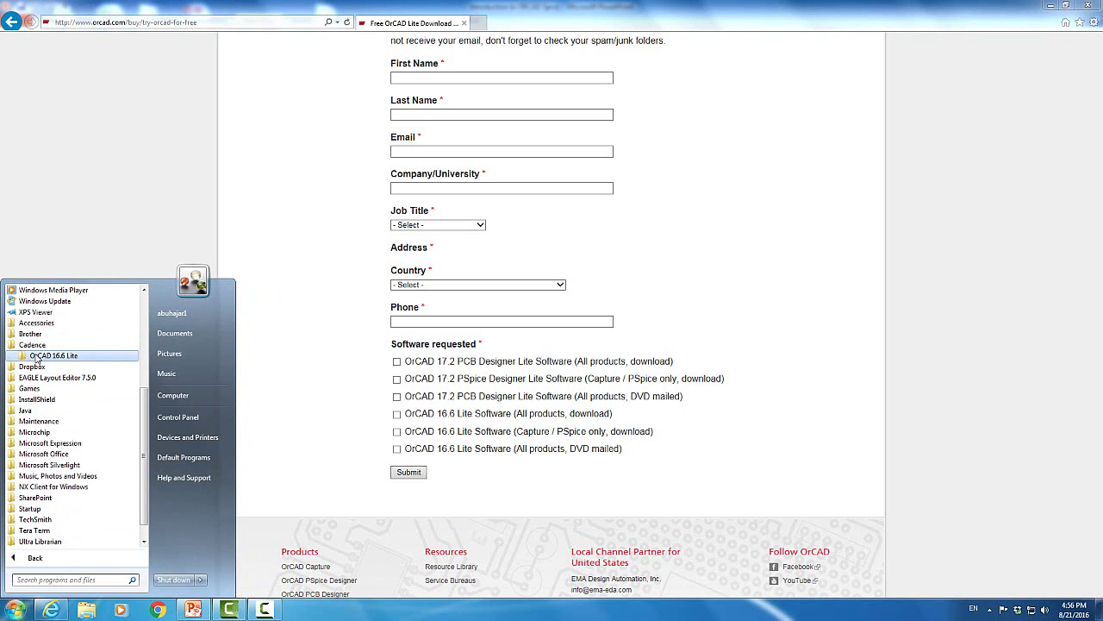
click(37, 357)
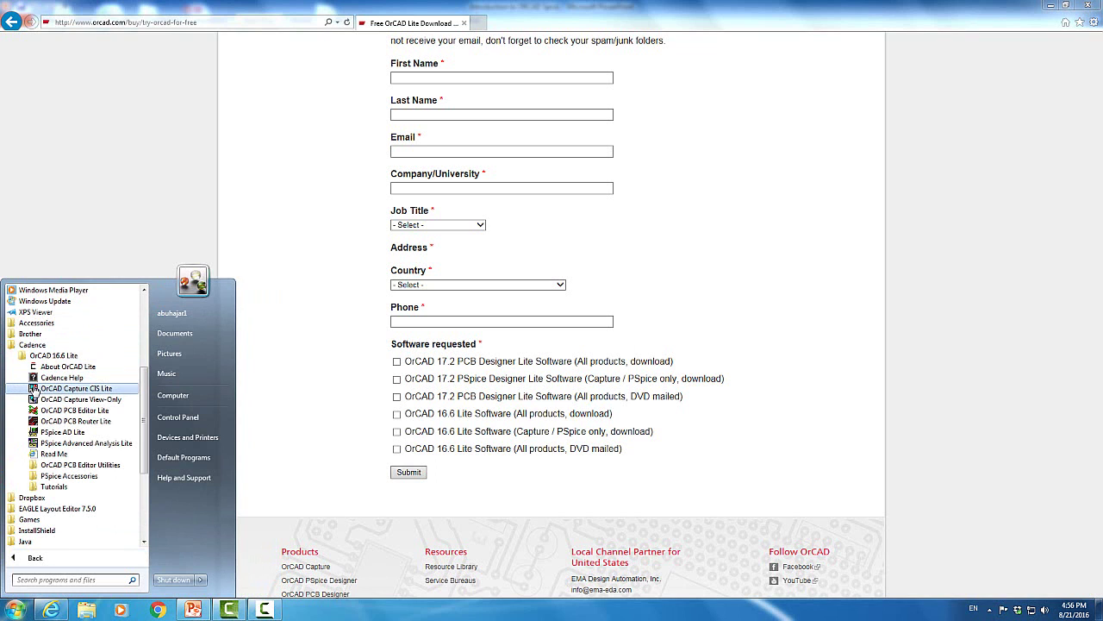
click(36, 392)
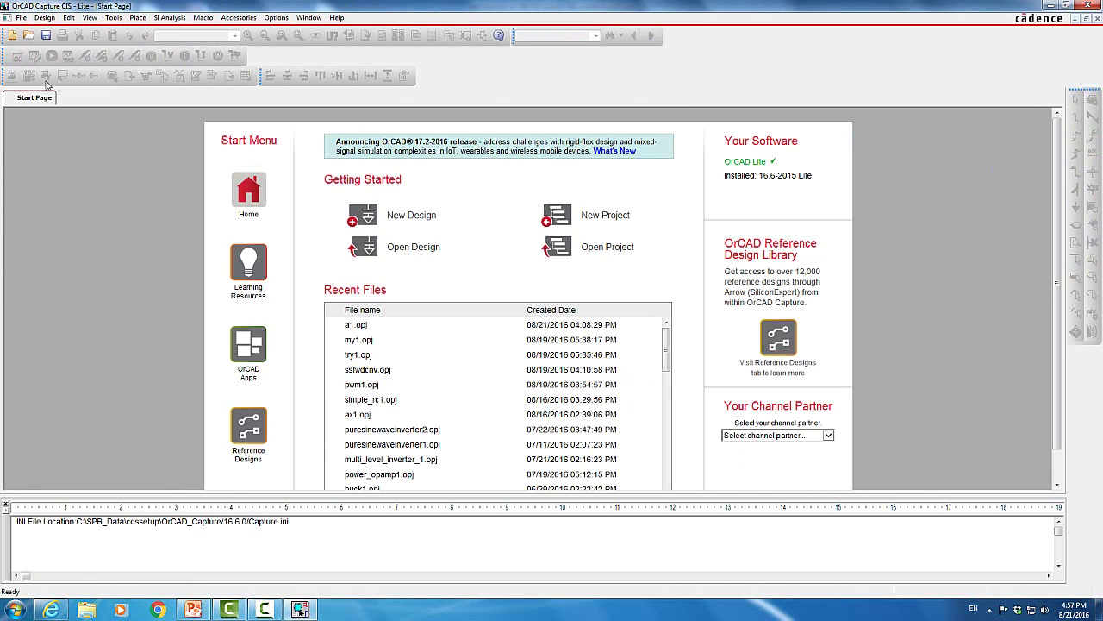
Create a blank Analog or Mixed A/D project named Part1 in C:\ORCAD Examples
click(21, 18)
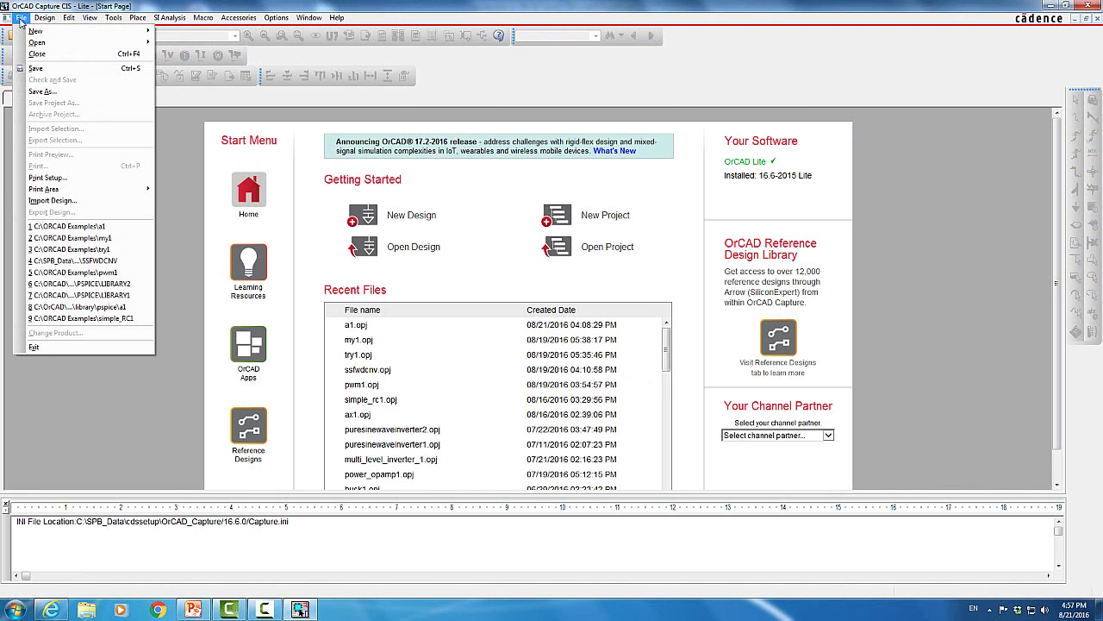
mouse_move(27, 33)
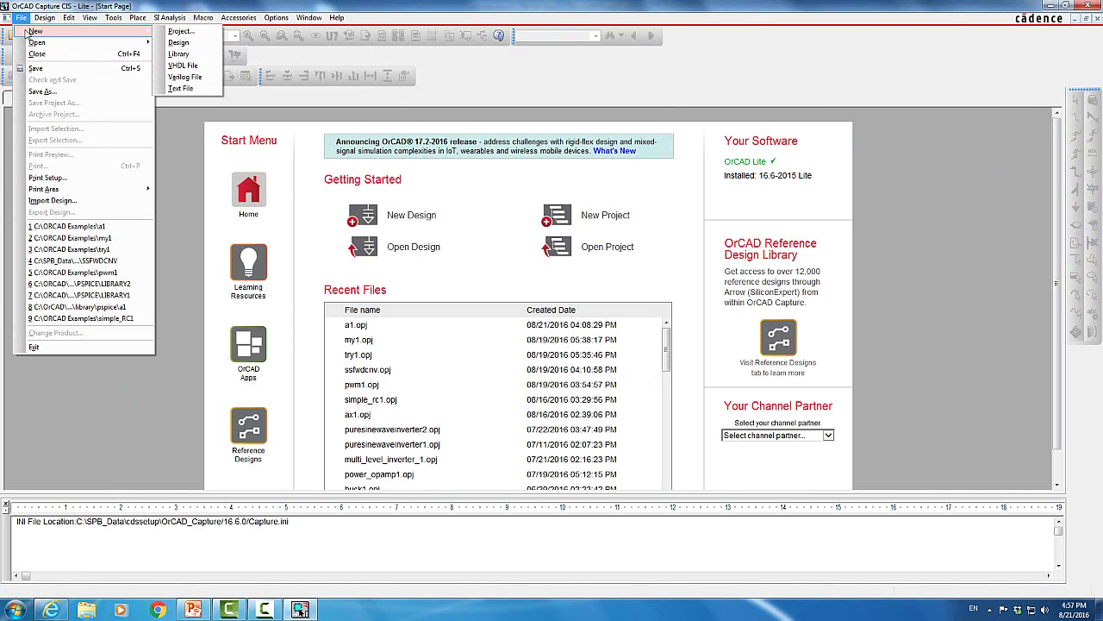
click(177, 31)
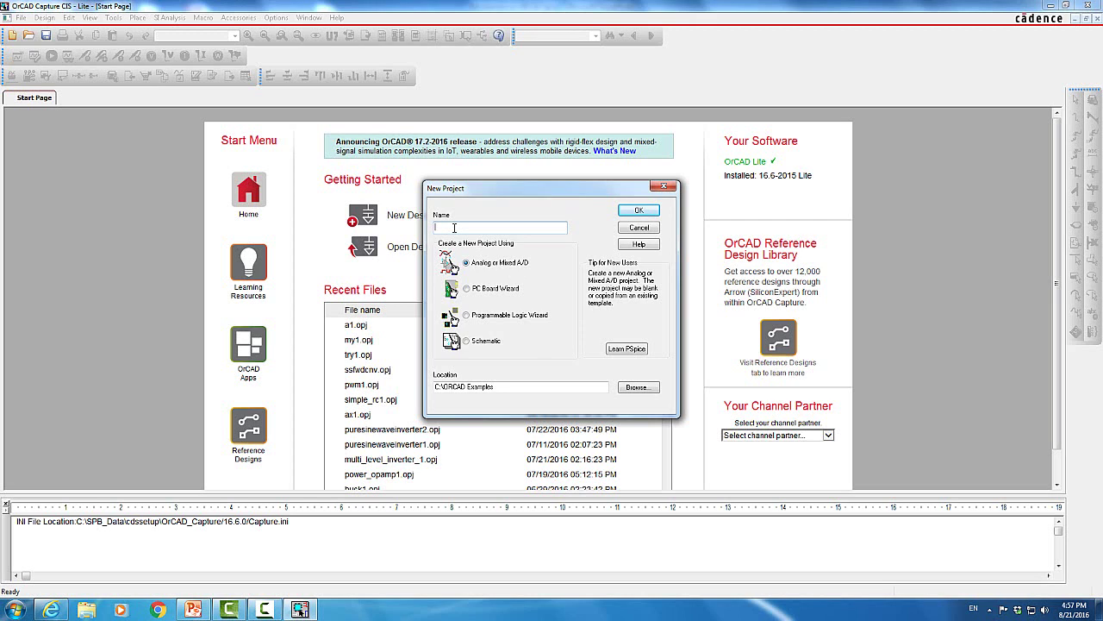
text(Fa)
click(640, 211)
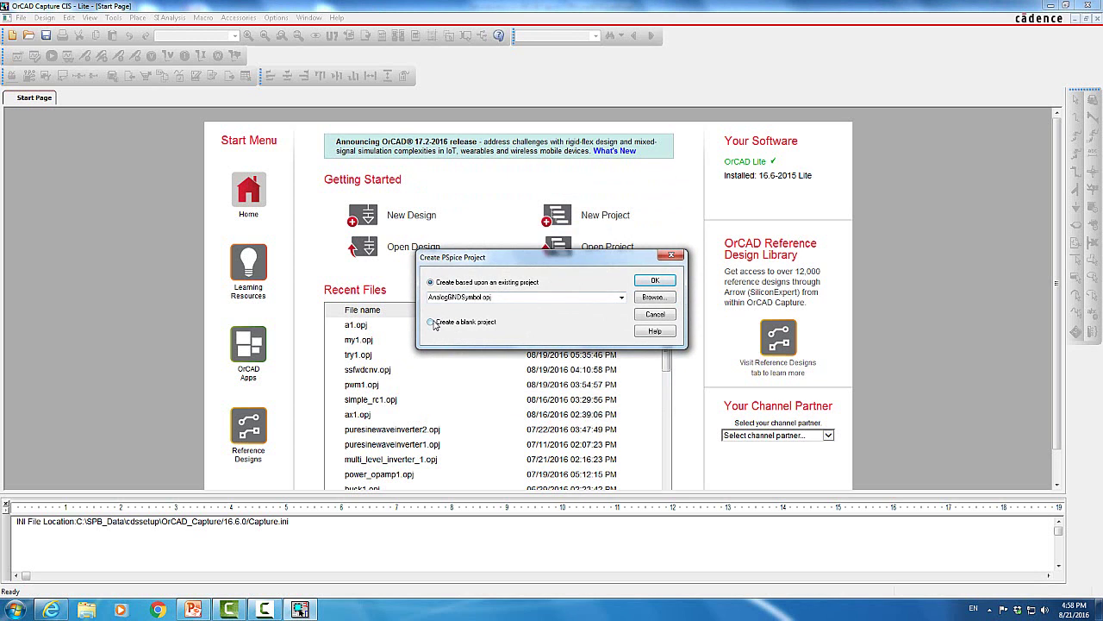
click(431, 323)
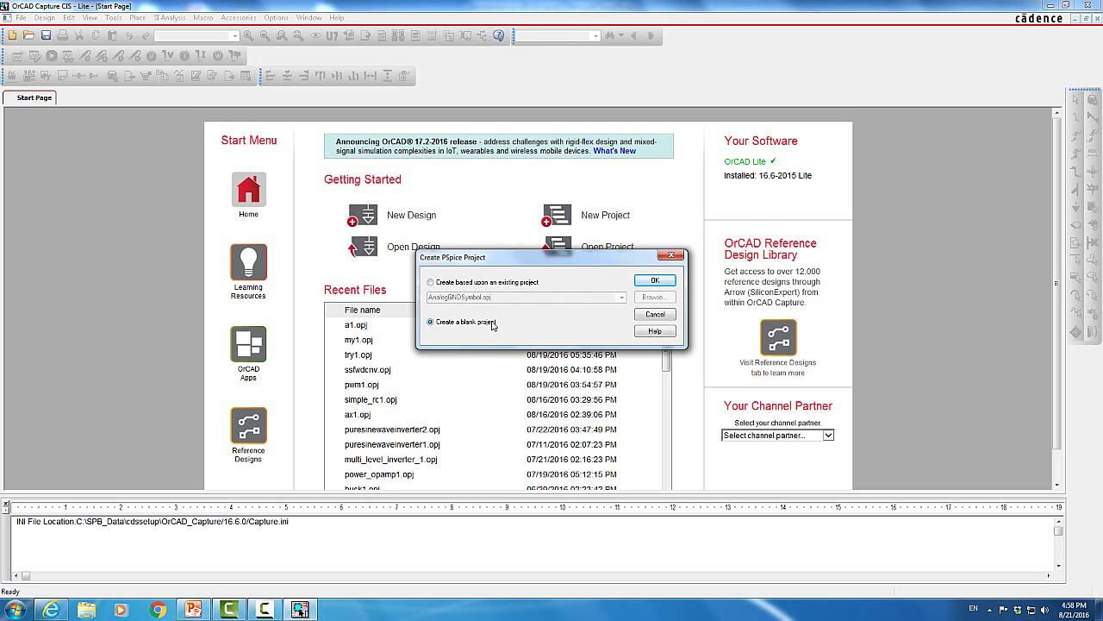
click(654, 280)
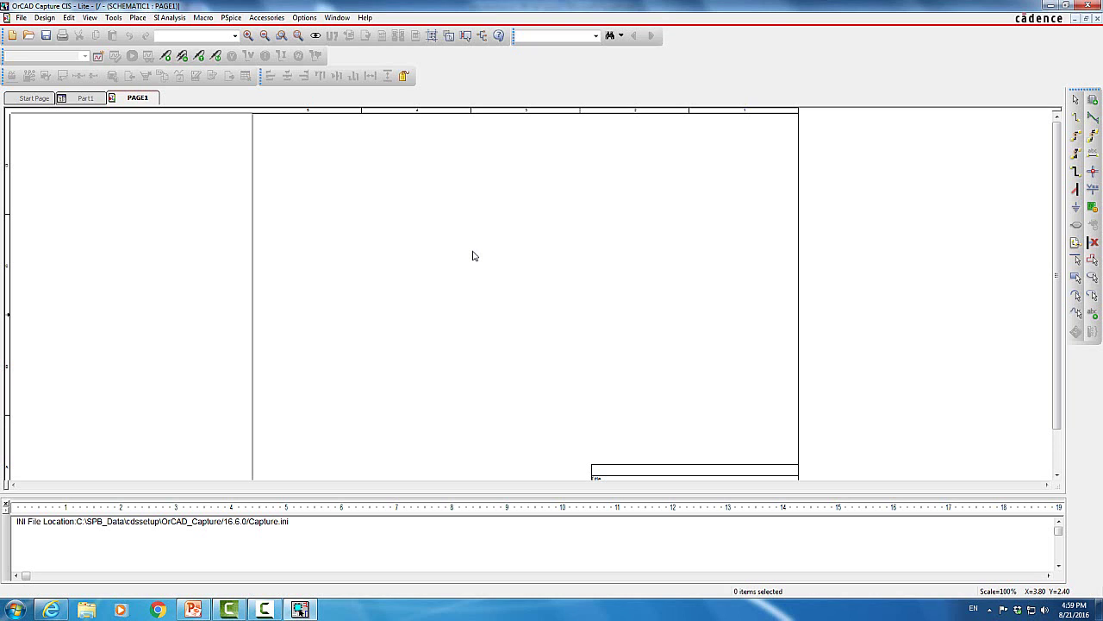
Add the source library from the pspice folder for part placement and look through its parts
click(1093, 100)
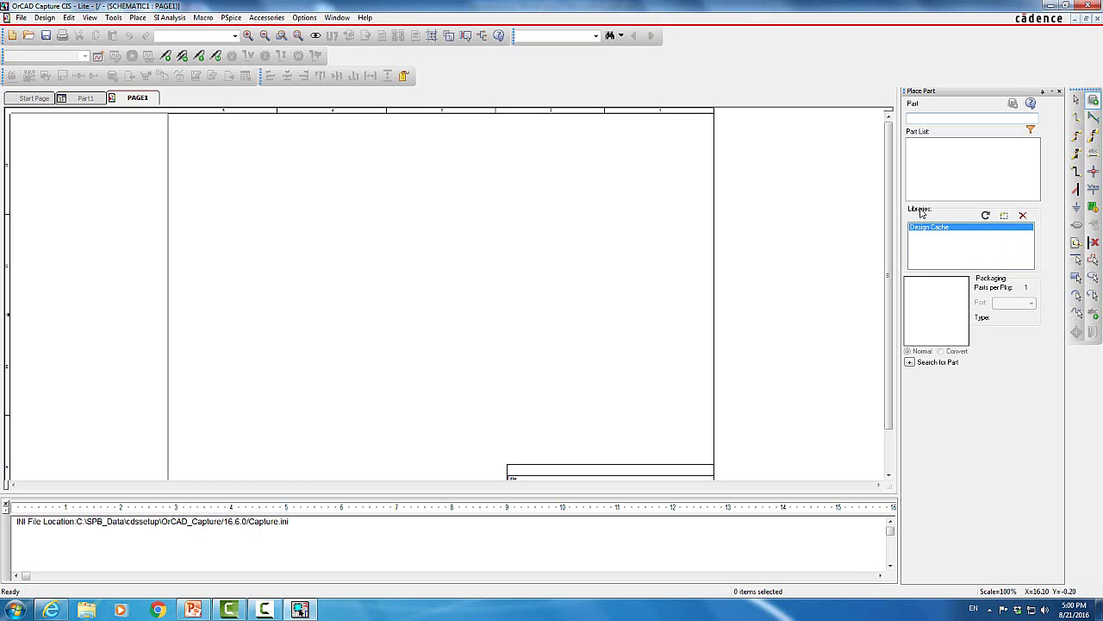
click(1094, 101)
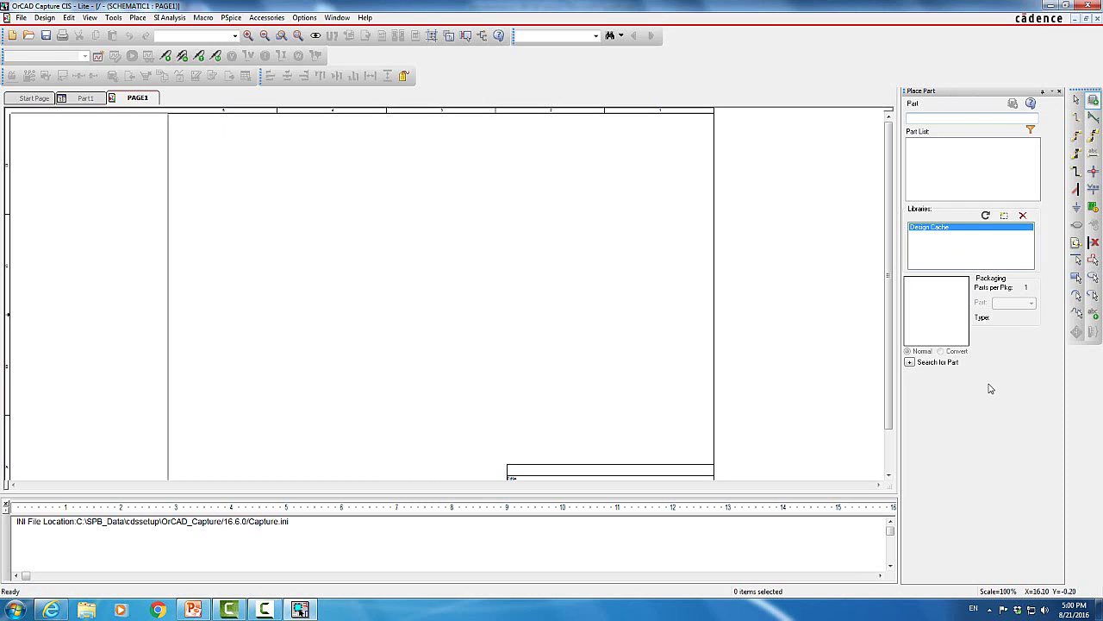
click(1006, 217)
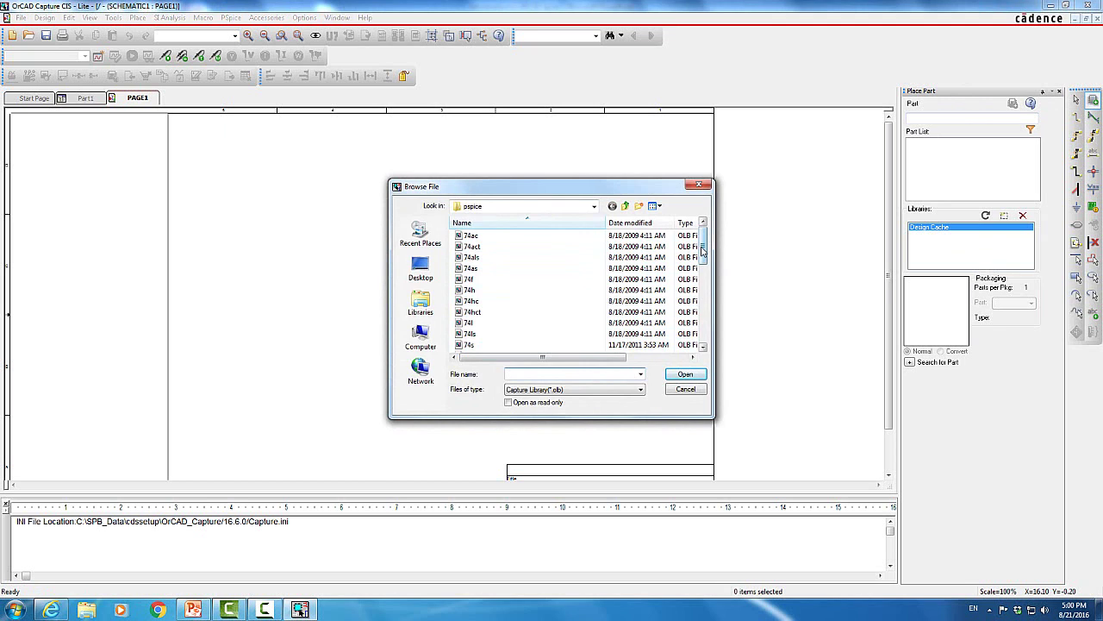
drag(702, 250, 709, 355)
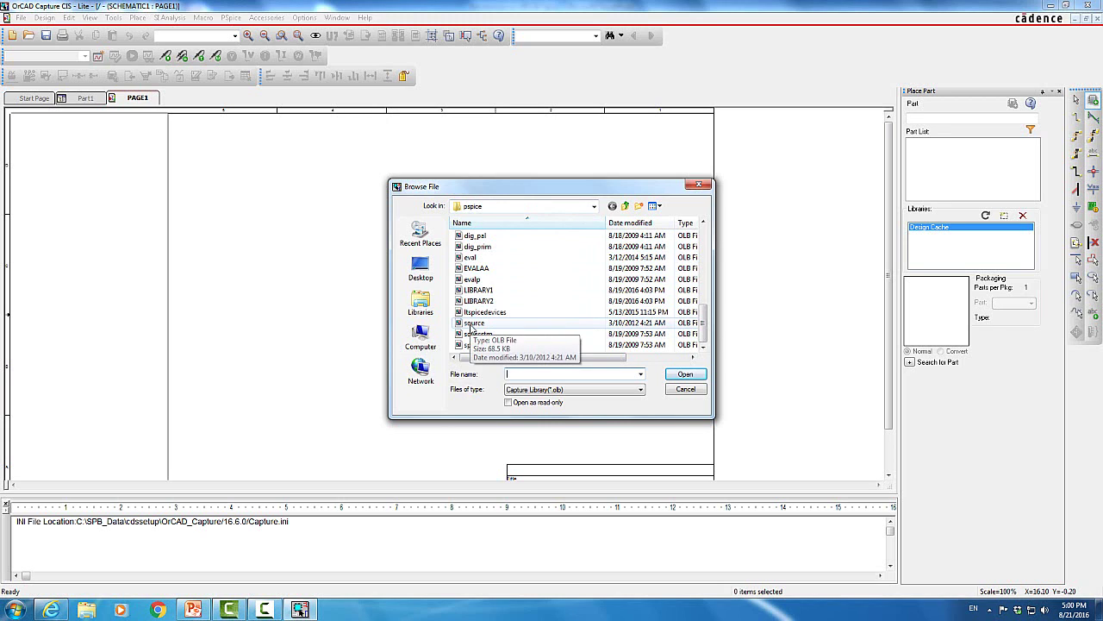
click(474, 324)
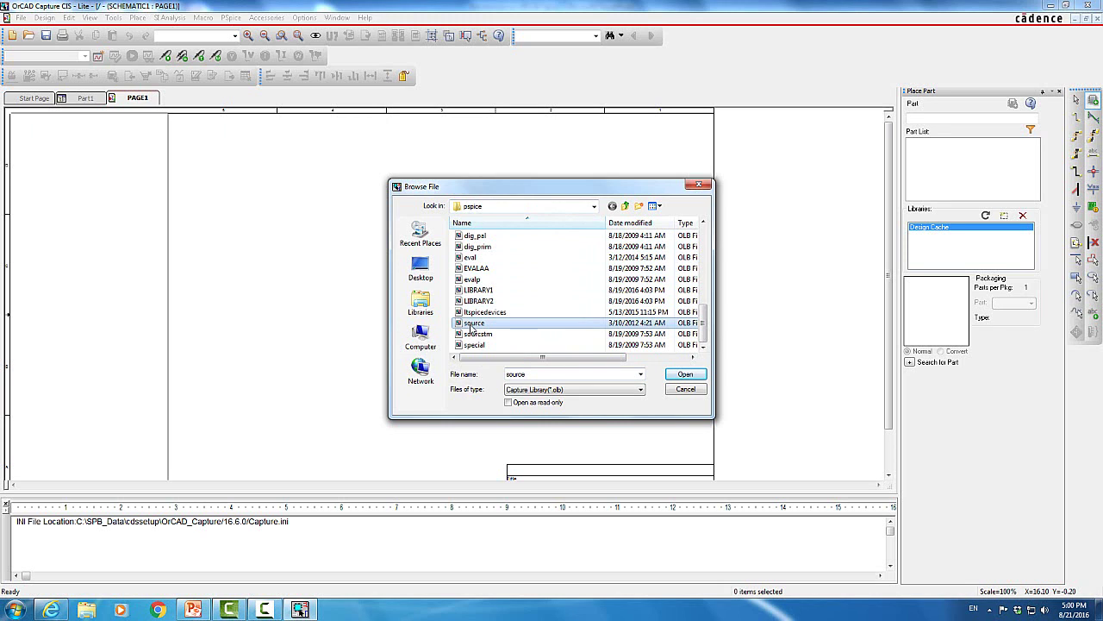
click(700, 373)
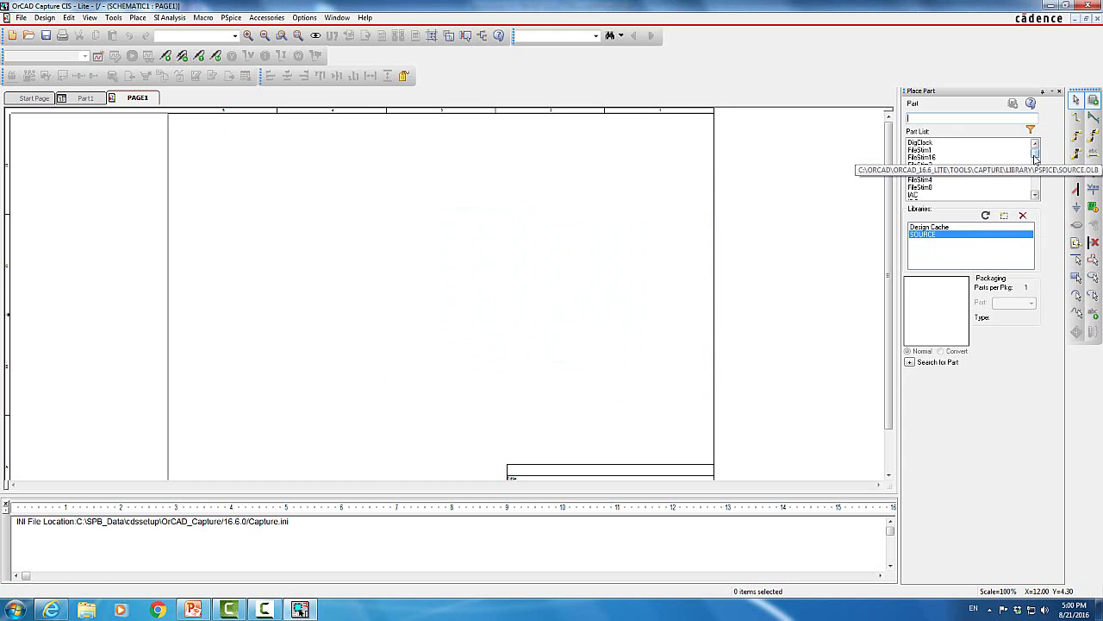
scroll(1030, 172, down, 10)
scroll(1043, 188, down, 2)
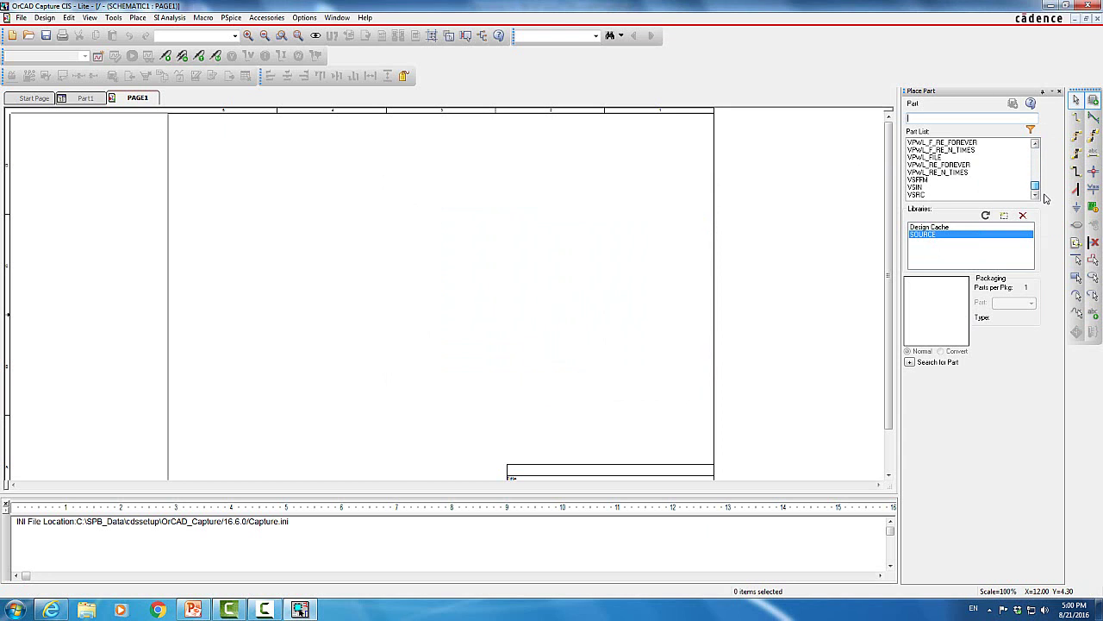
scroll(1040, 177, up, 10)
mouse_move(1036, 157)
mouse_down()
mouse_move(1039, 178)
mouse_move(1035, 148)
mouse_up()
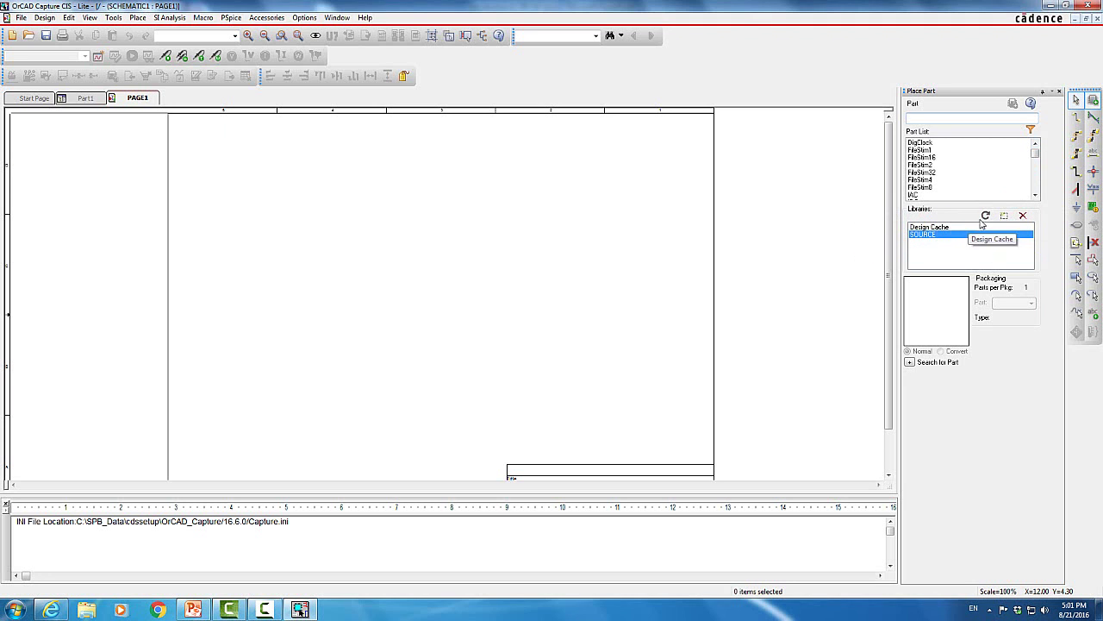
Add the eval library from the pspice folder to the part libraries
click(1005, 217)
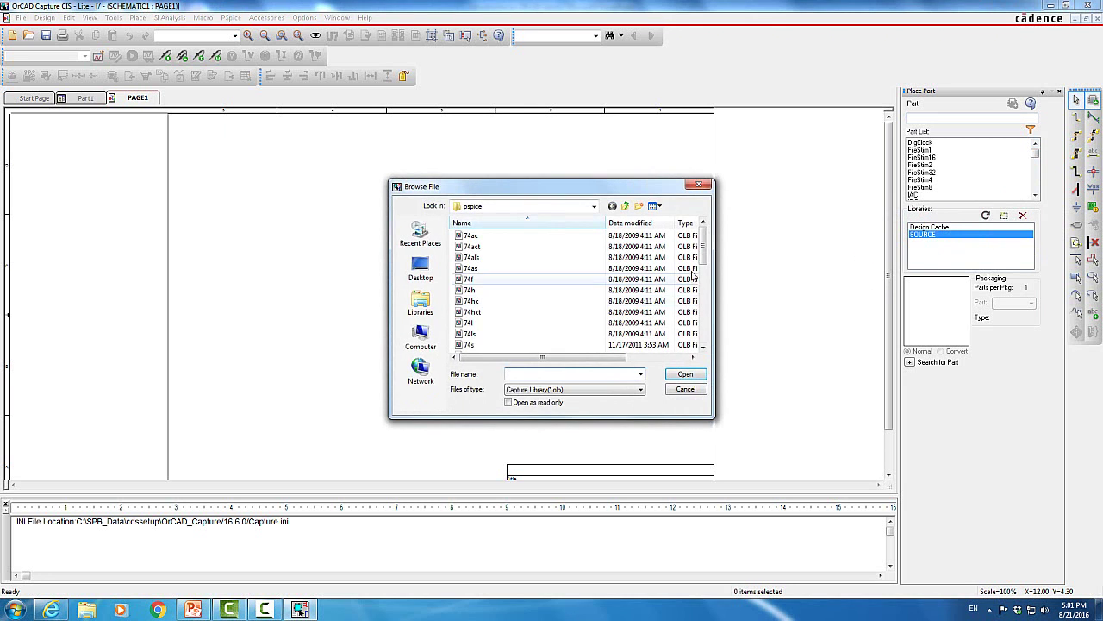
drag(705, 268, 713, 314)
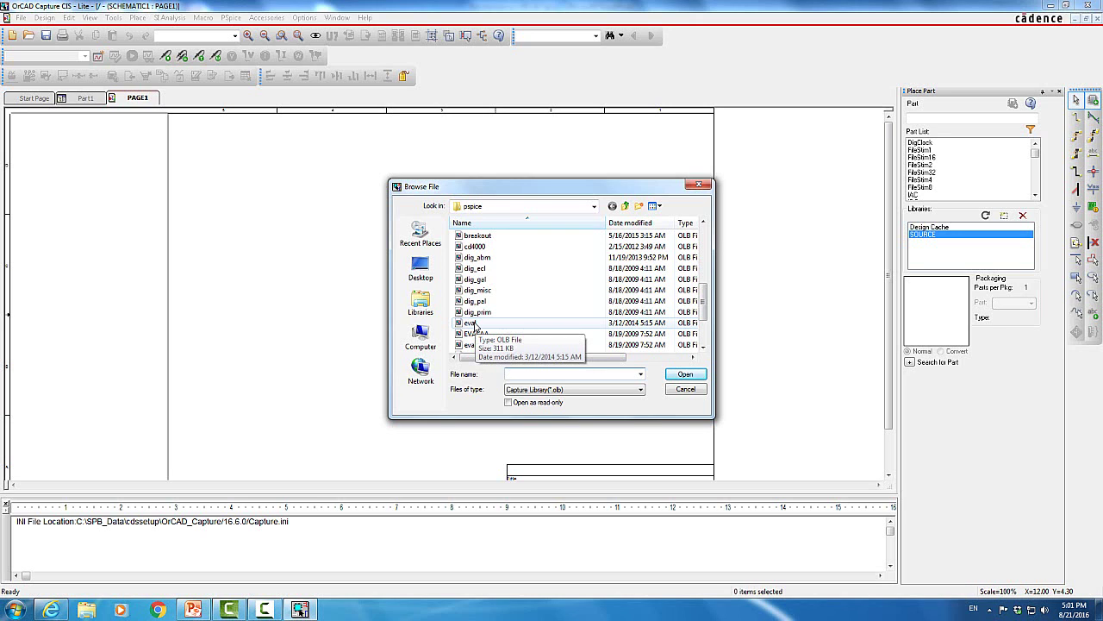
click(475, 323)
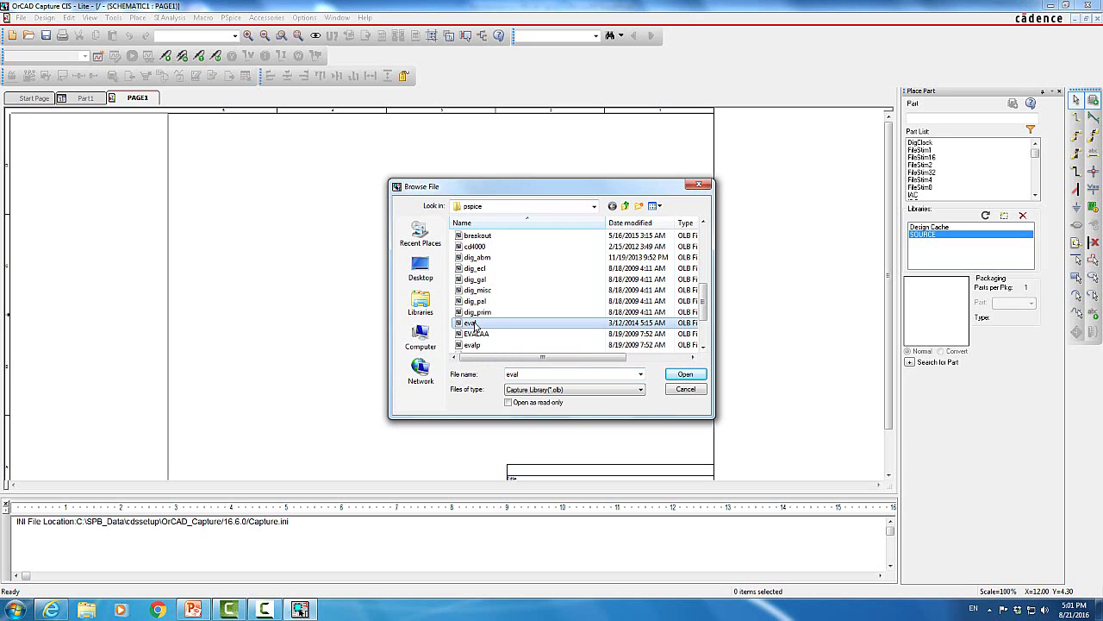
click(684, 374)
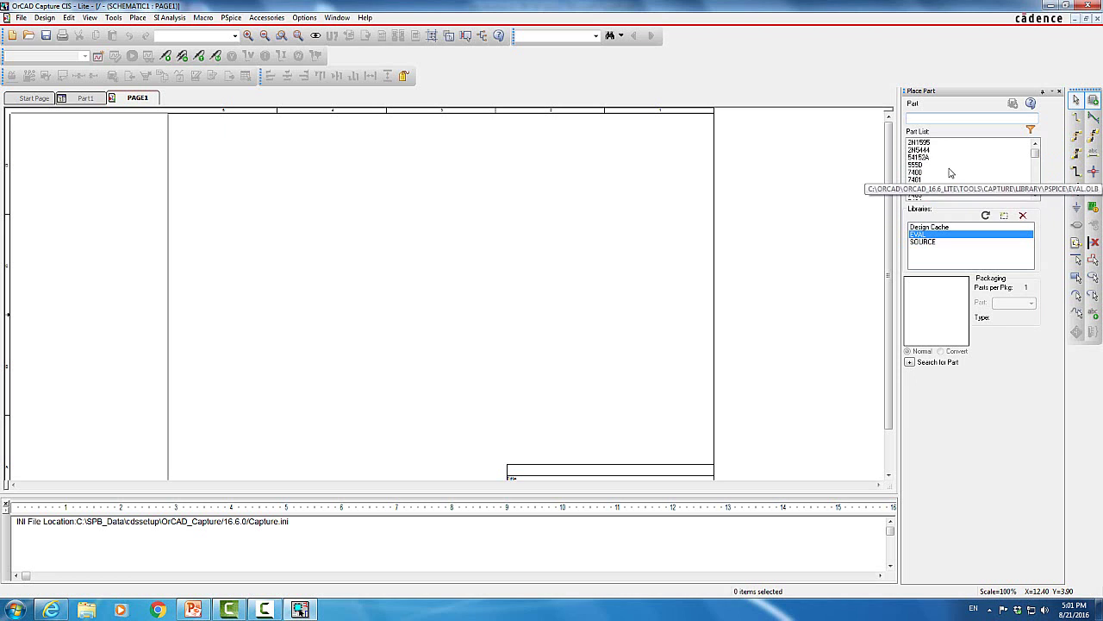
Add the analog library from the pspice folder to the part libraries
click(1005, 217)
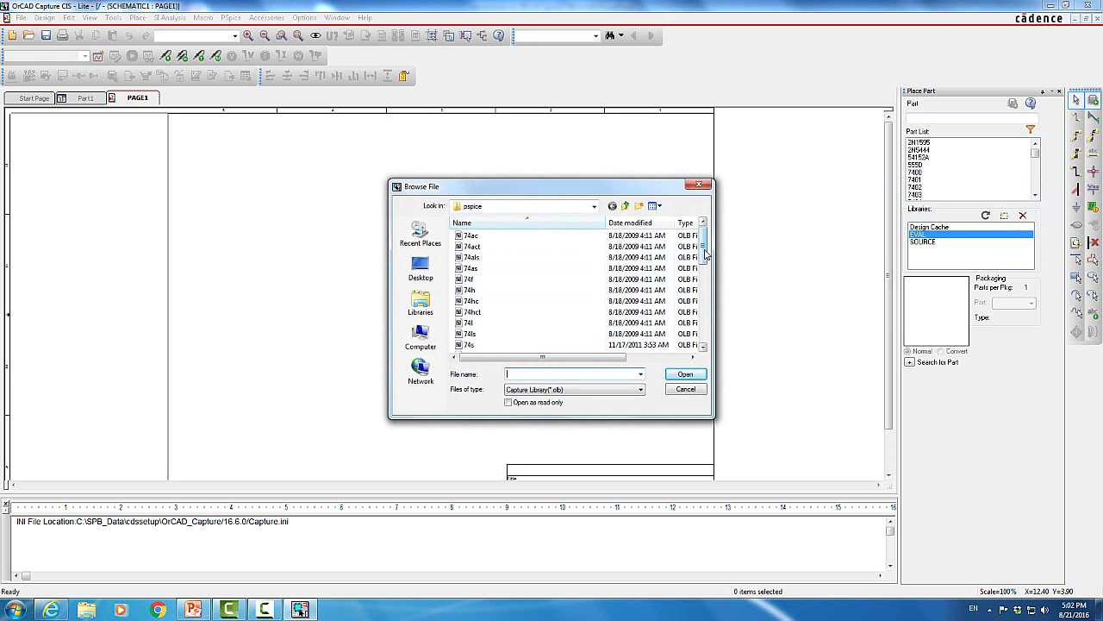
drag(706, 248, 712, 274)
click(493, 312)
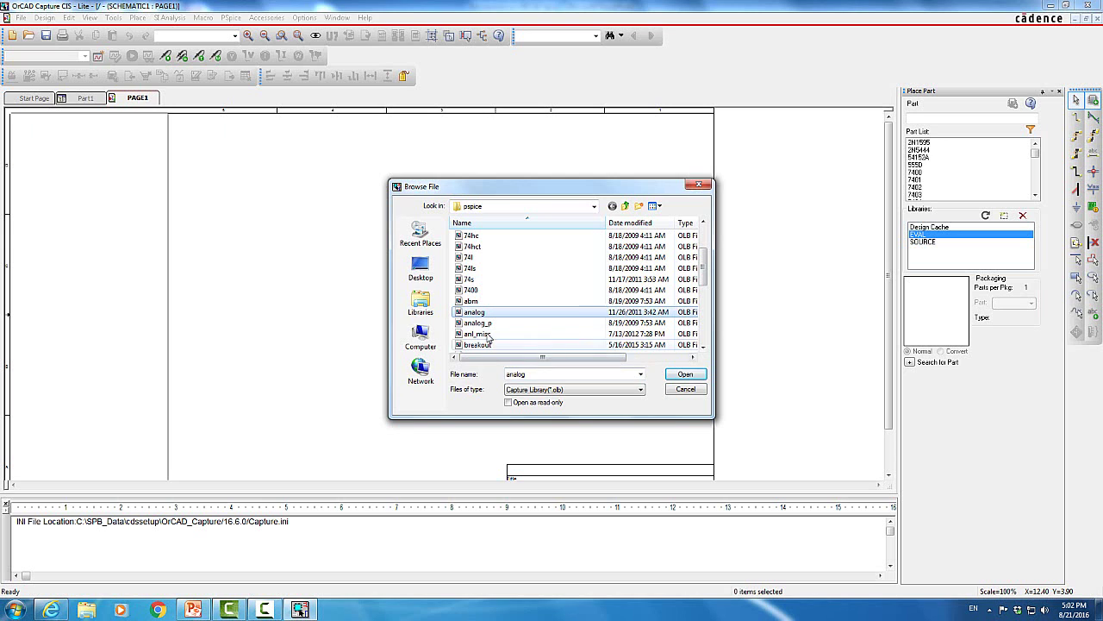
click(684, 374)
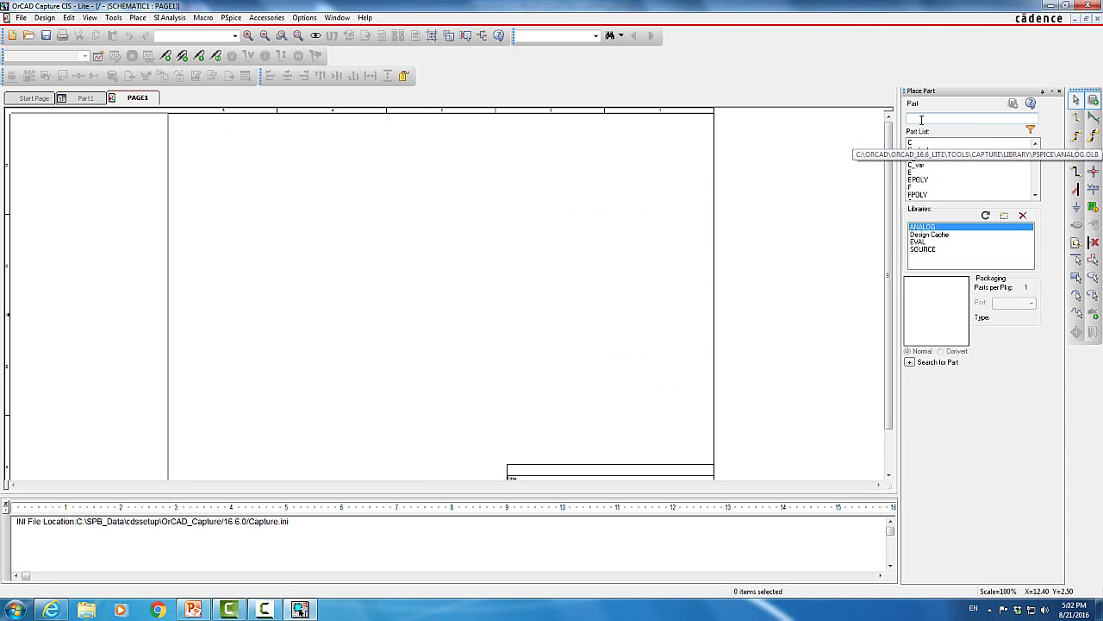
Select the ANALOG, Design Cache, EVAL and SOURCE libraries together so parts are listed from all of them
shift+click(919, 234)
shift+click(920, 242)
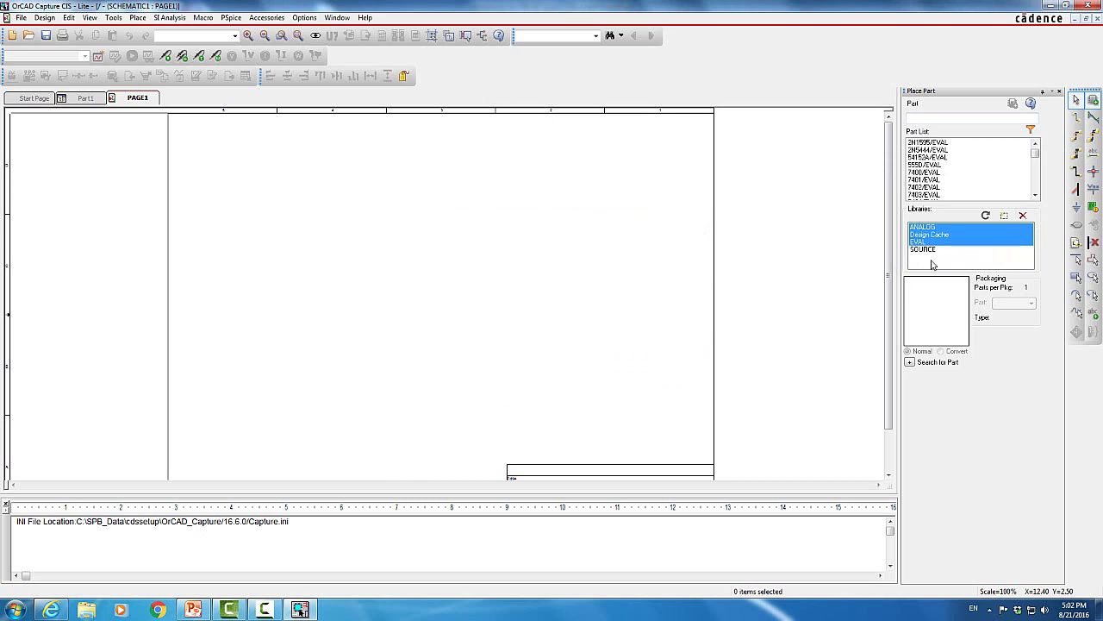
shift+click(923, 249)
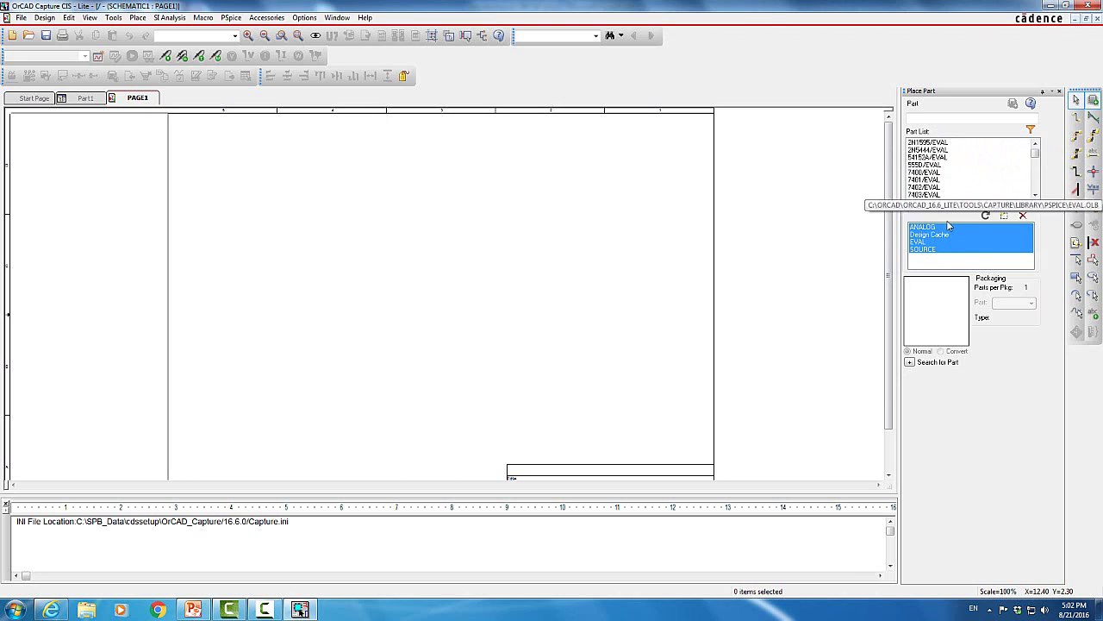
Find the VDC part from the SOURCE library and place one DC voltage source on the schematic page
click(926, 117)
text(v)
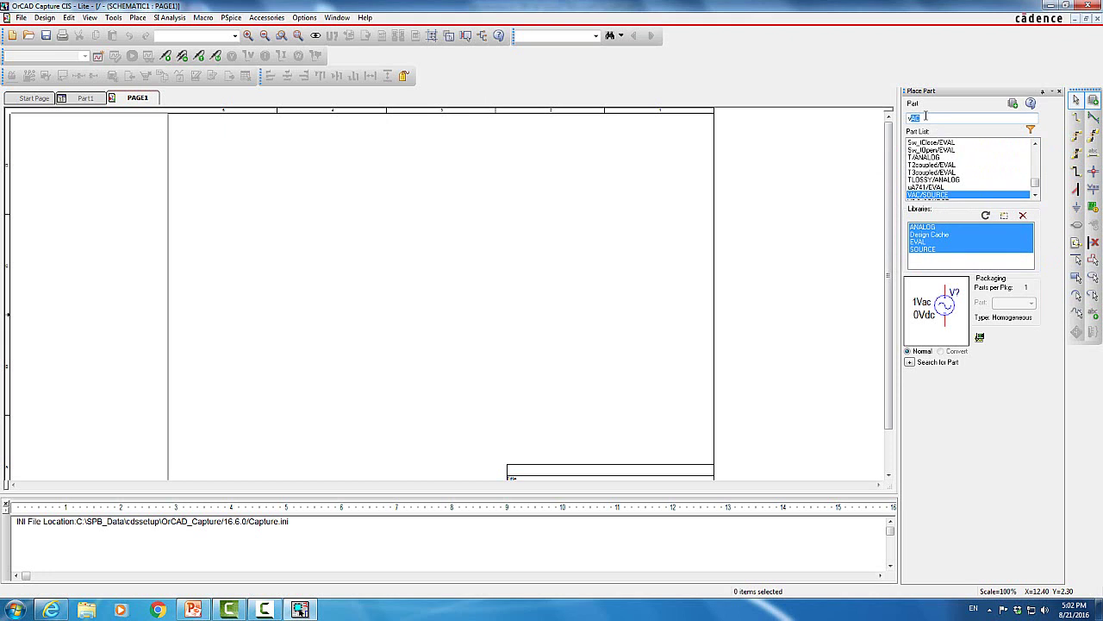
text(dc)
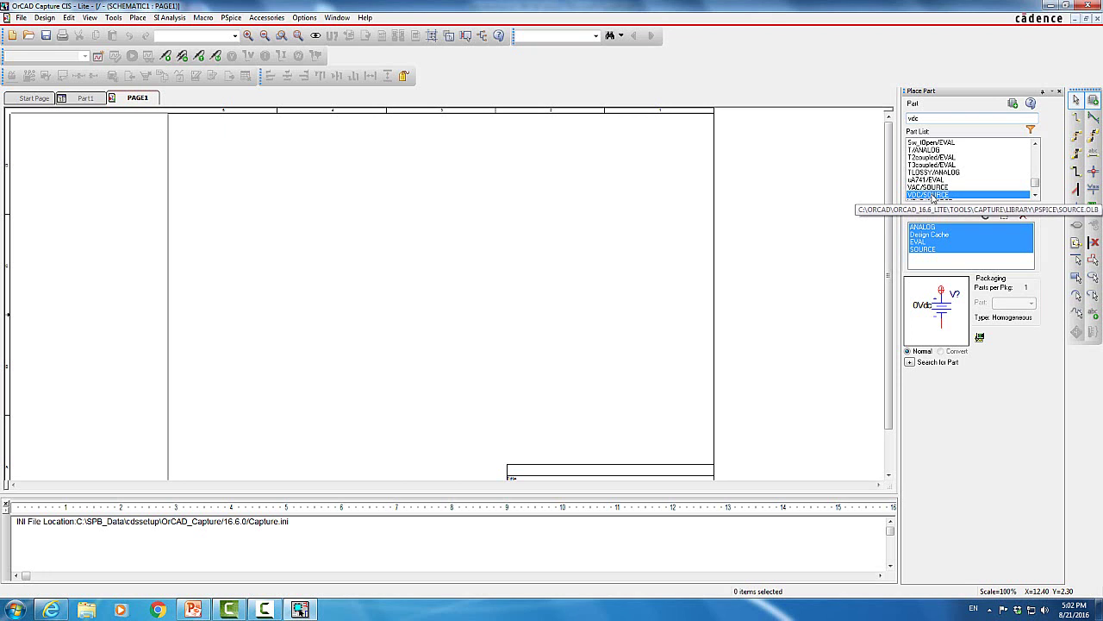
double_click(932, 198)
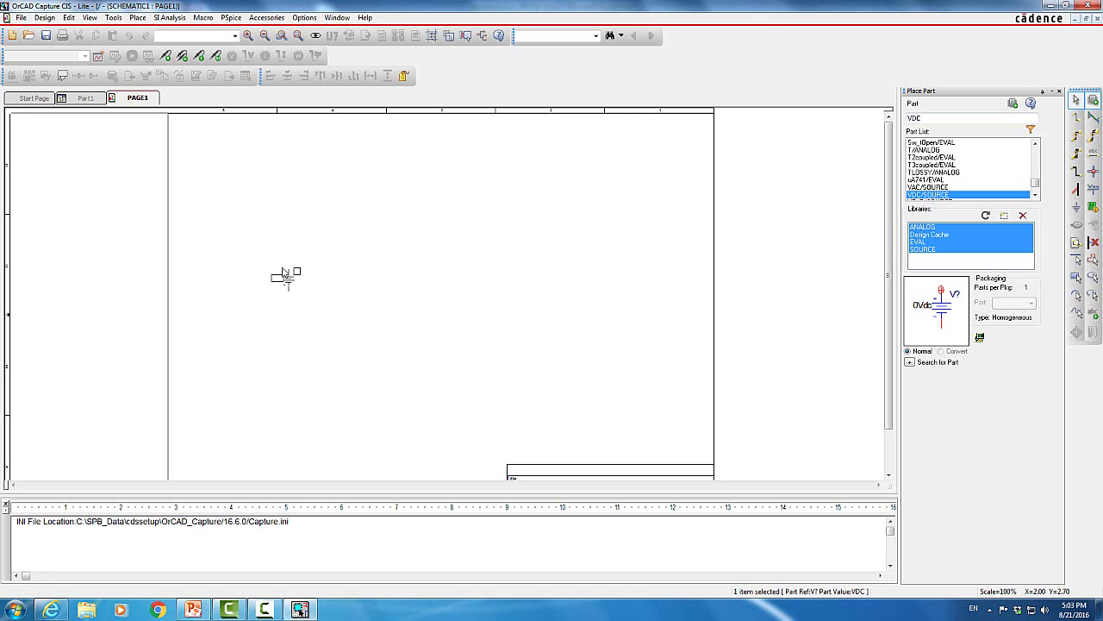
click(285, 274)
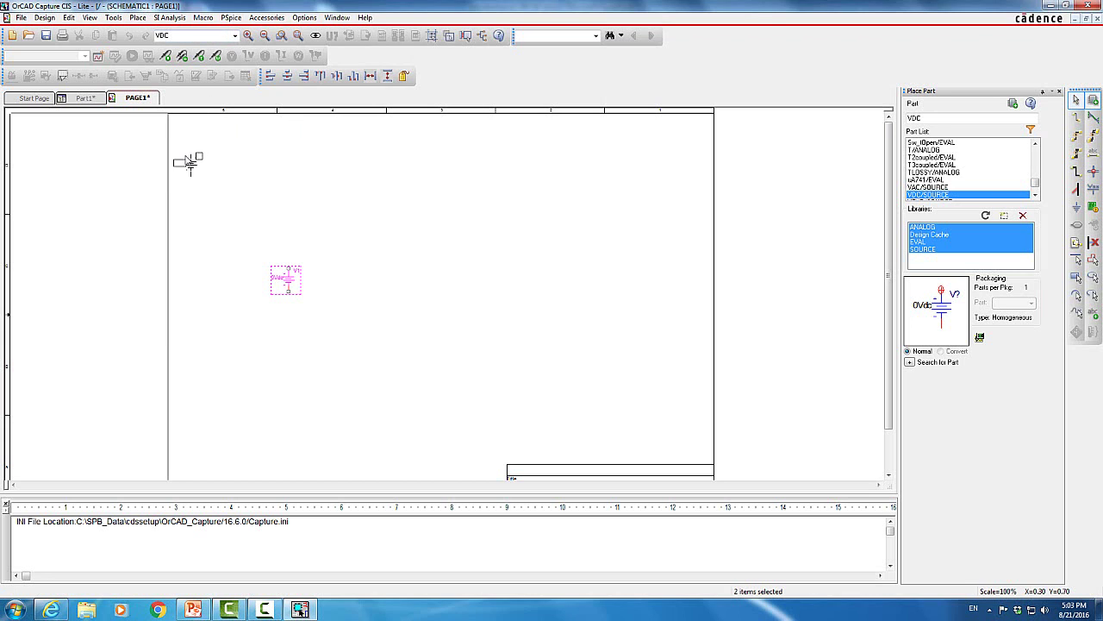
click(248, 36)
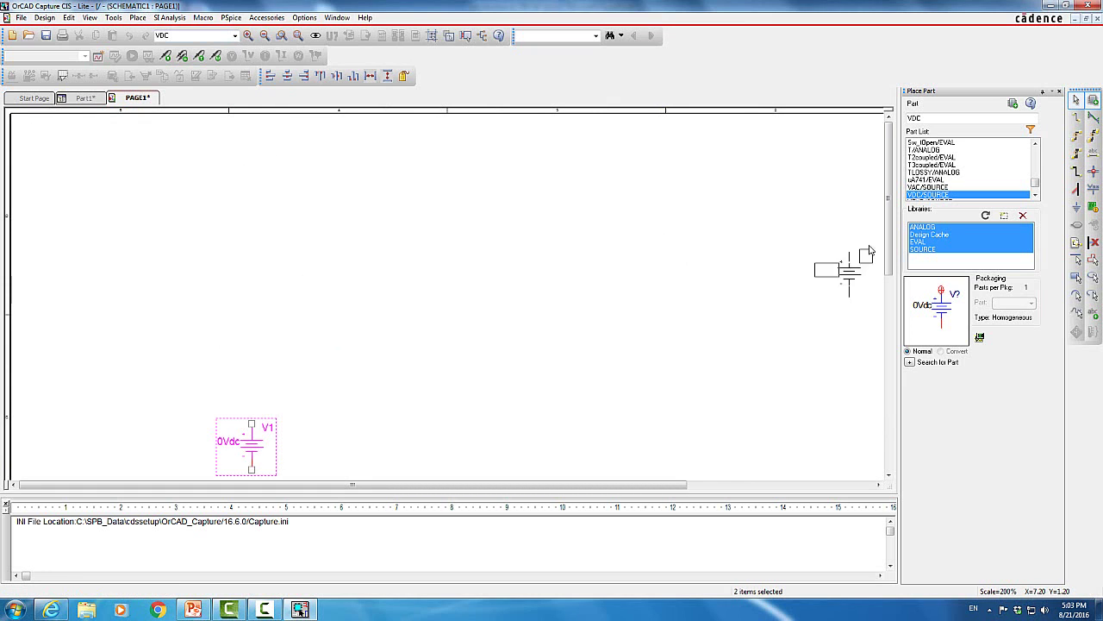
drag(888, 234, 896, 314)
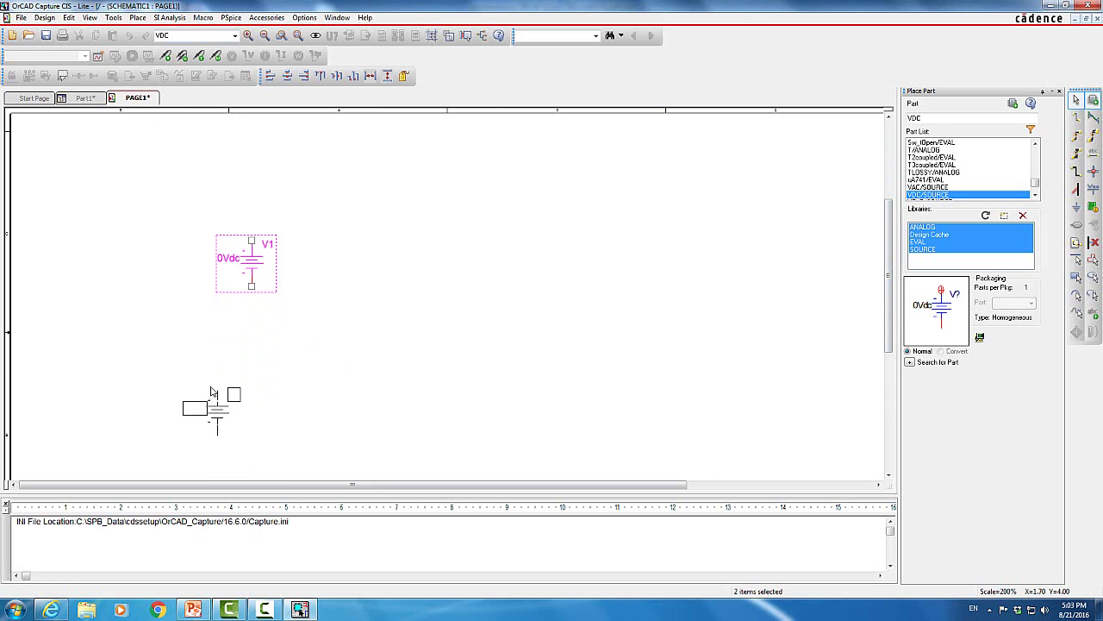
key(Escape)
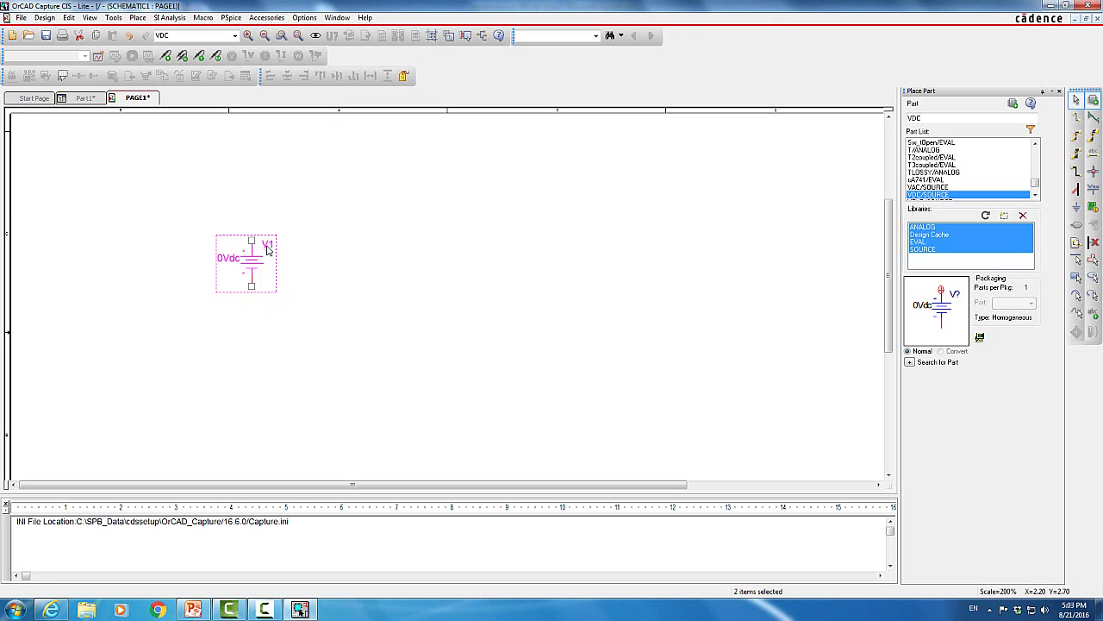
Set the DC value of voltage source V1 to 1V
double_click(224, 258)
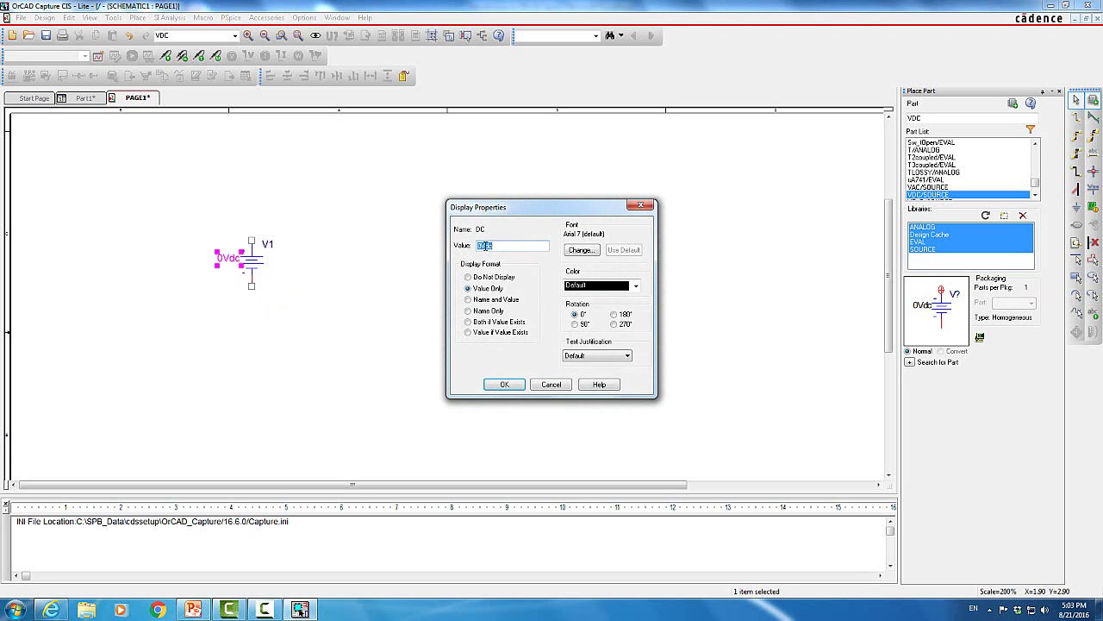
click(480, 246)
click(503, 384)
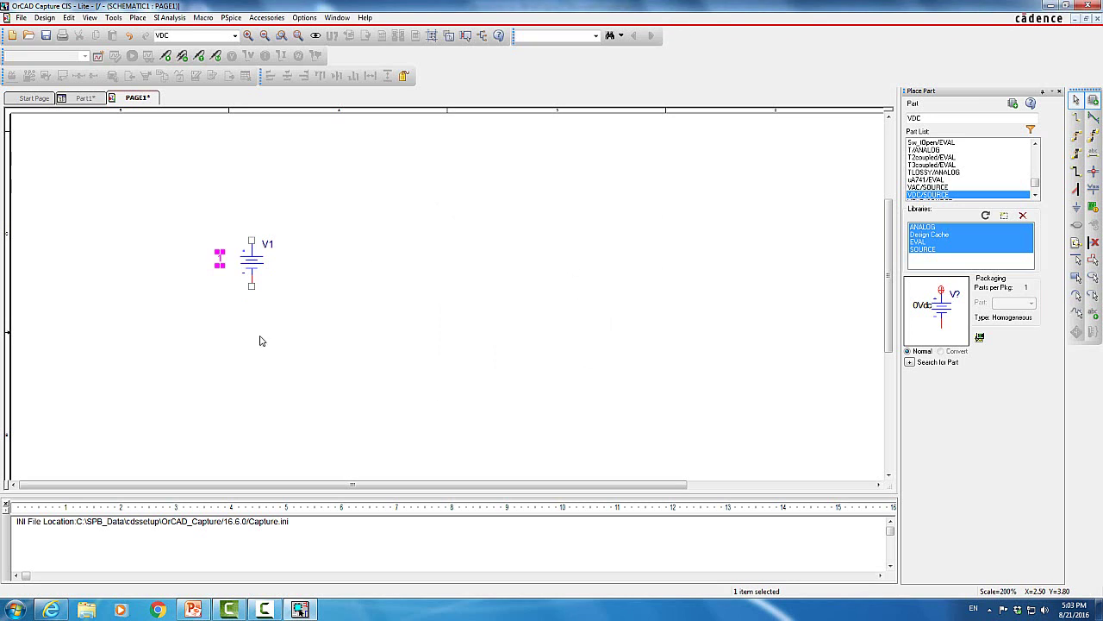
double_click(219, 260)
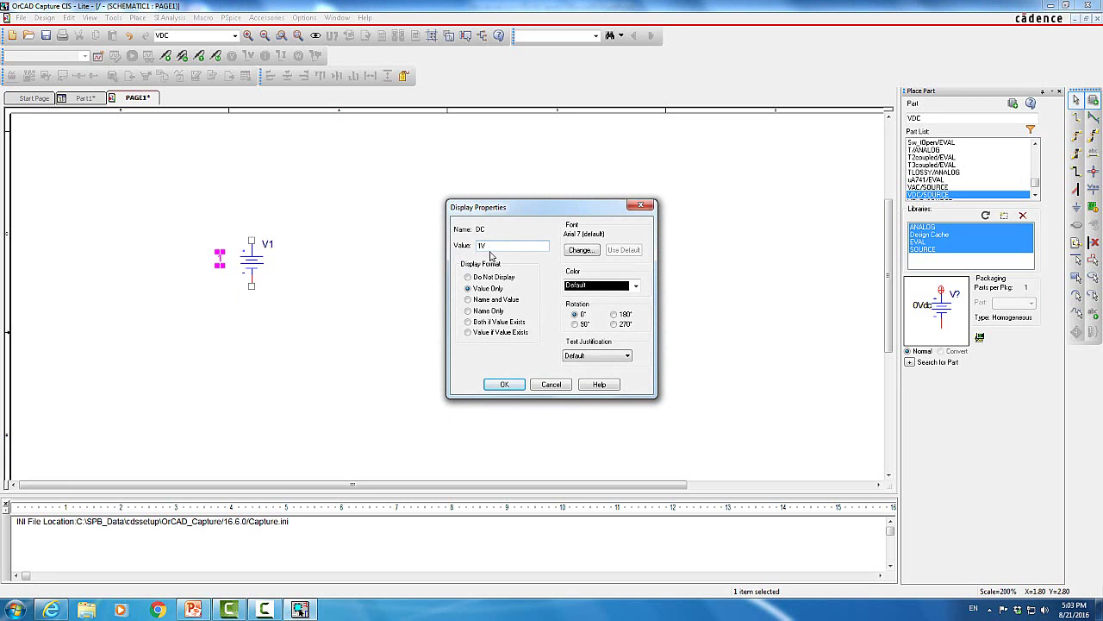
click(504, 384)
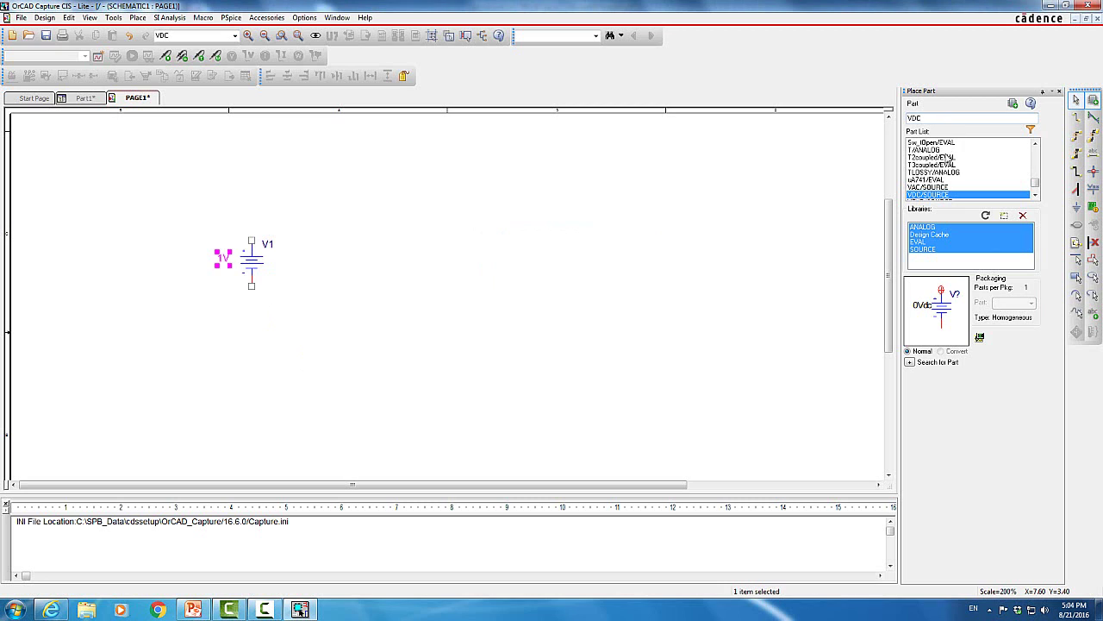
Find the R part from the ANALOG library and place two horizontal resistors in a row, up and to the right of the source
key(BackSpace)
key(BackSpace)
key(BackSpace)
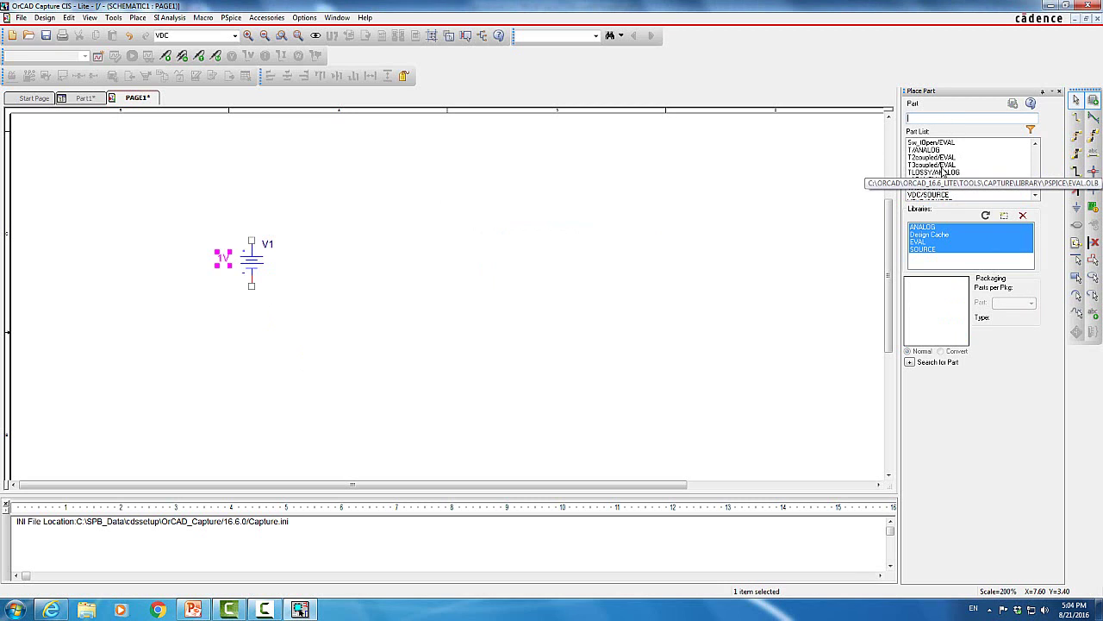
text(r)
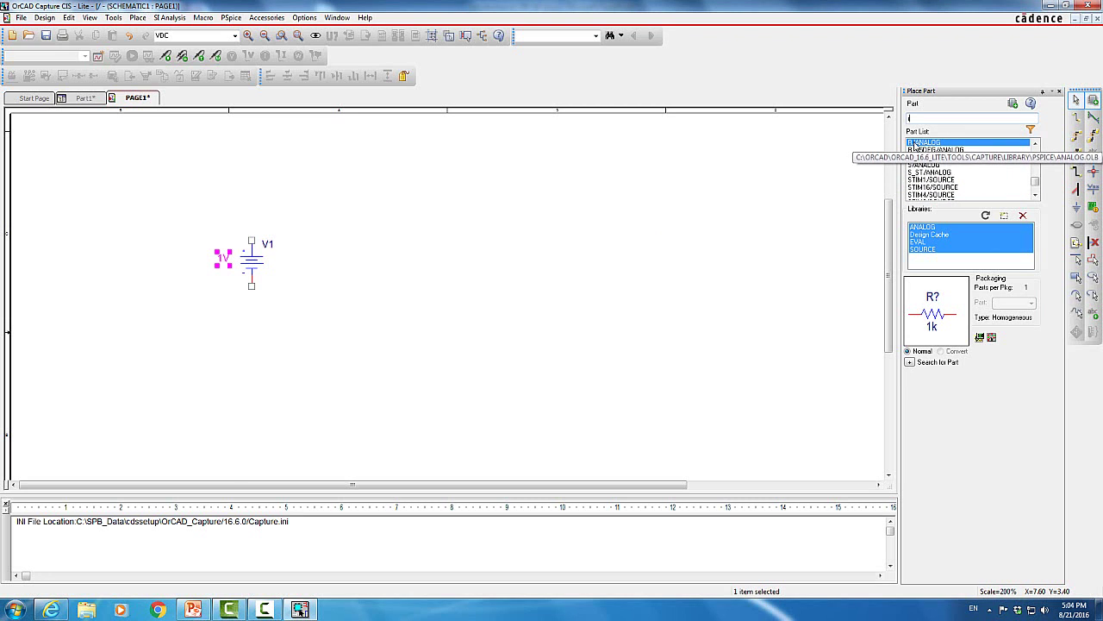
double_click(915, 142)
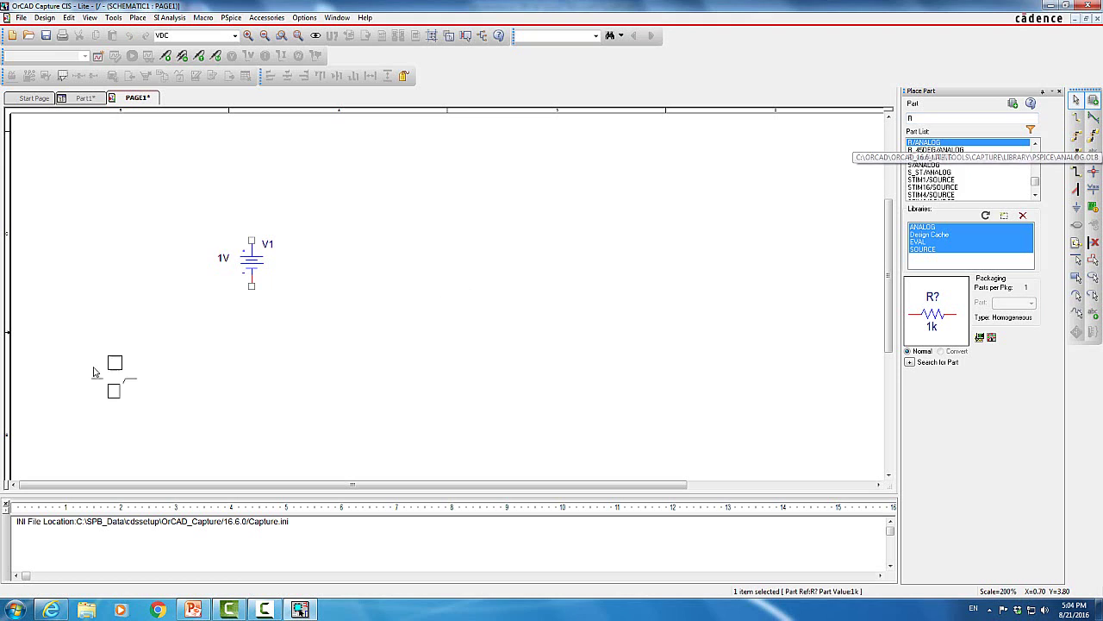
click(312, 221)
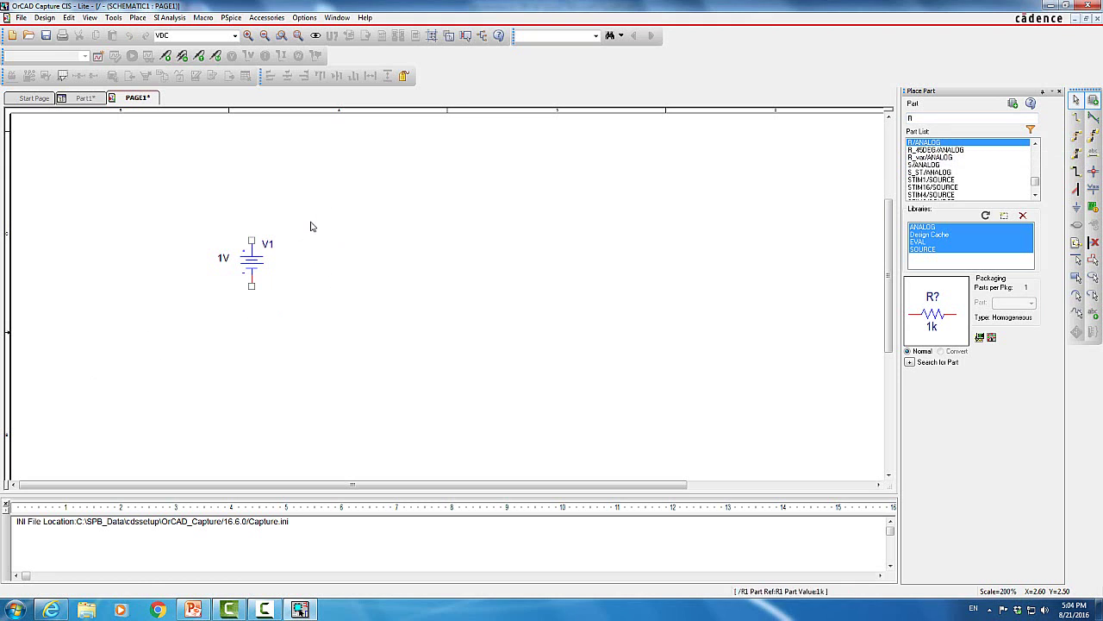
click(382, 221)
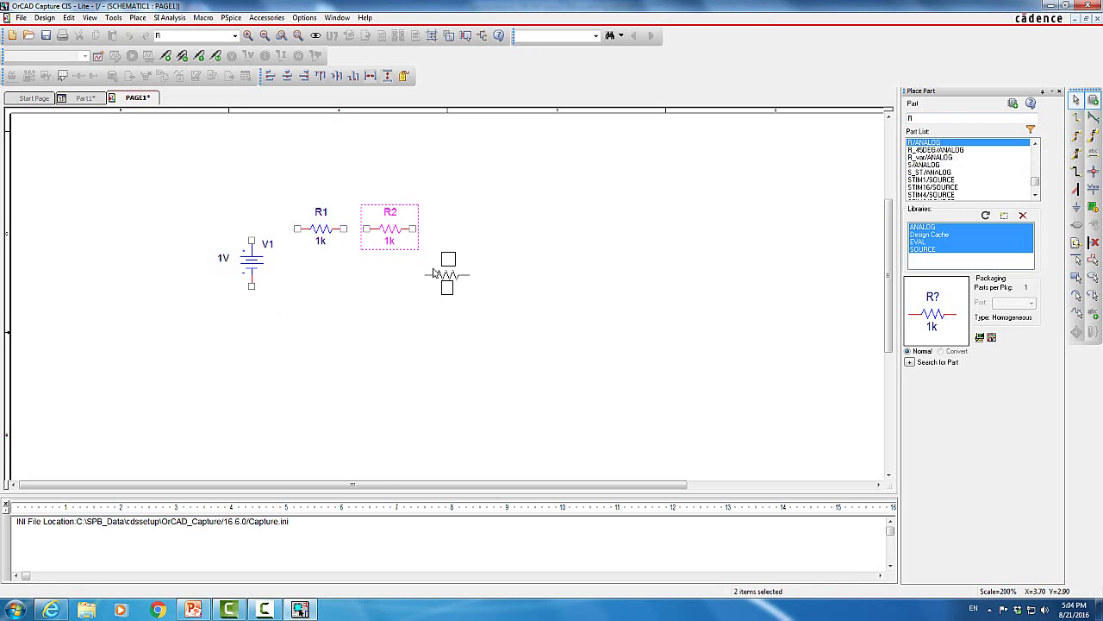
Rotate the next resistor to vertical and place it to the right of R2, level with the voltage source
key(r)
key(r)
key(r)
key(r)
key(r)
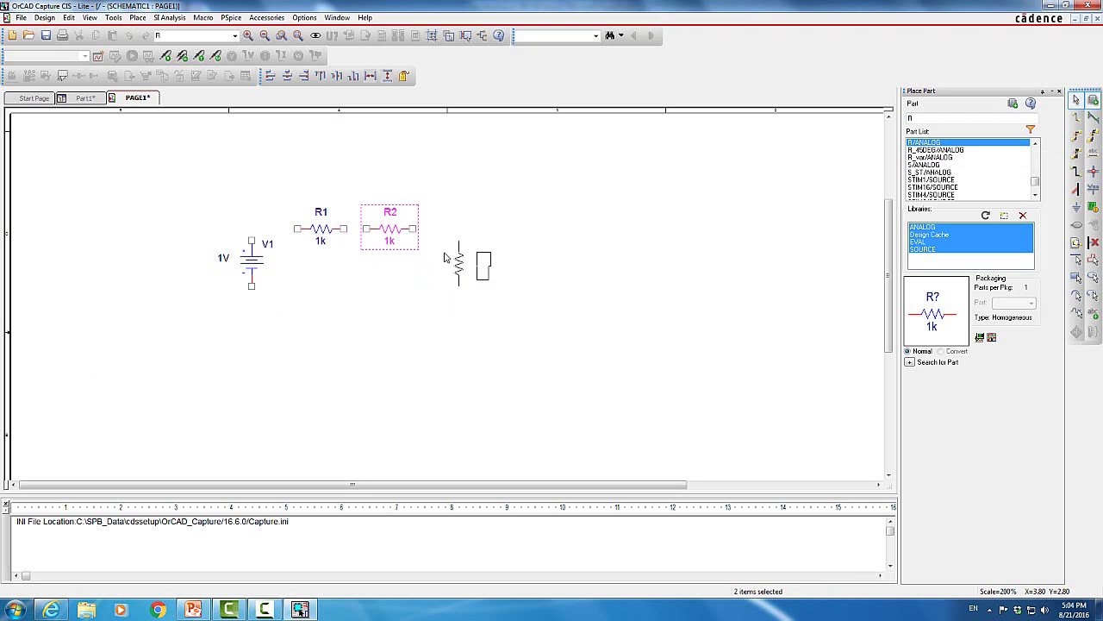
click(445, 251)
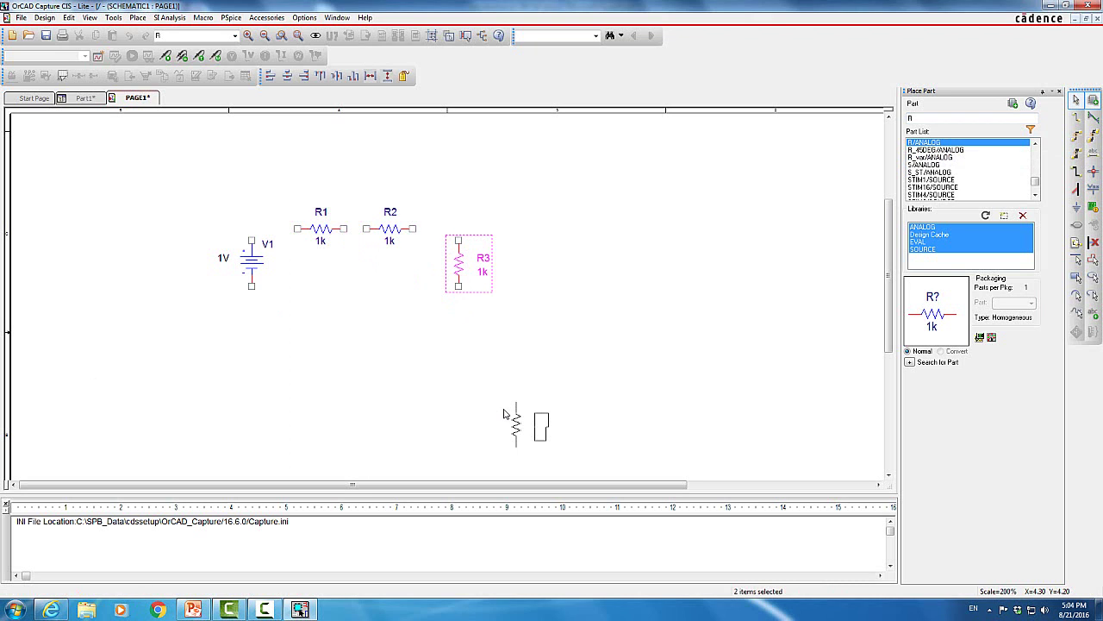
key(Escape)
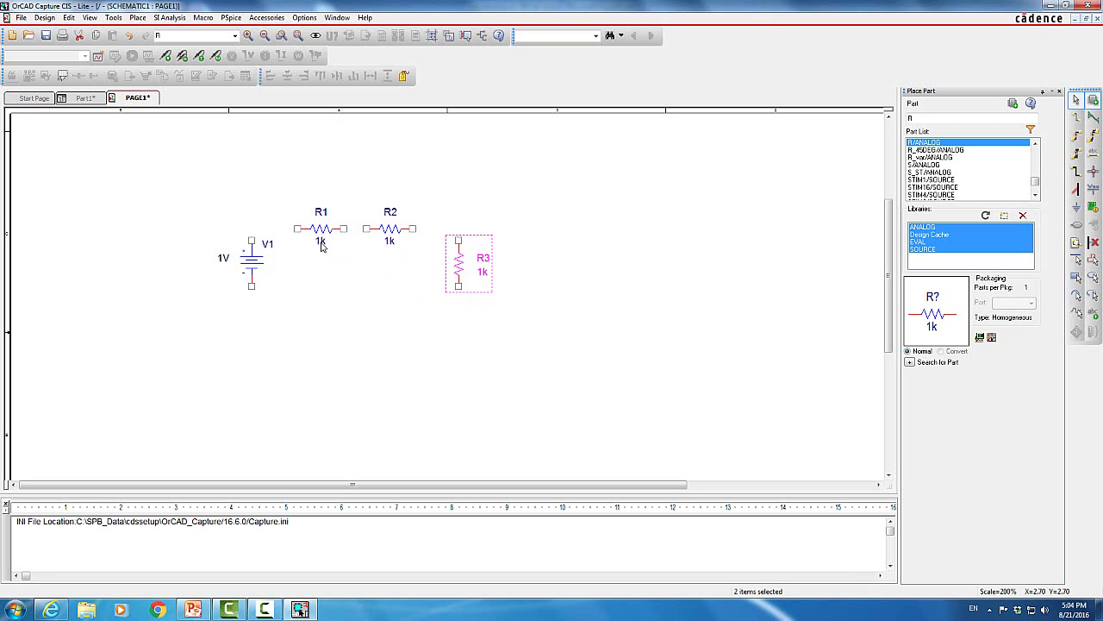
Set the value of resistor R2 to 2k and the value of resistor R3 to 3k
double_click(389, 244)
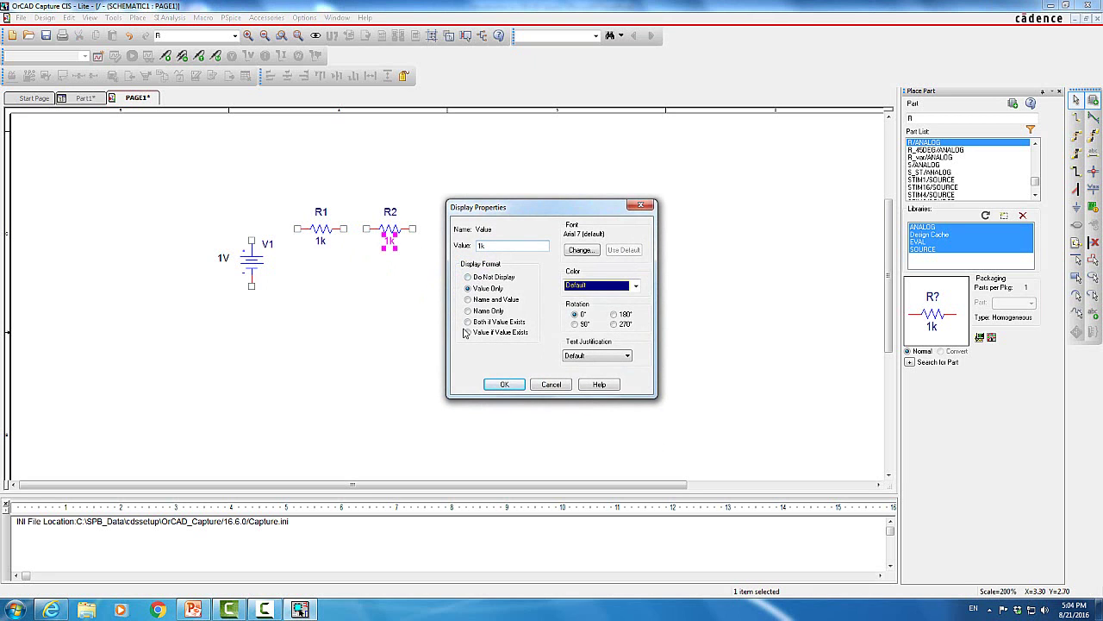
key(BackSpace)
click(504, 384)
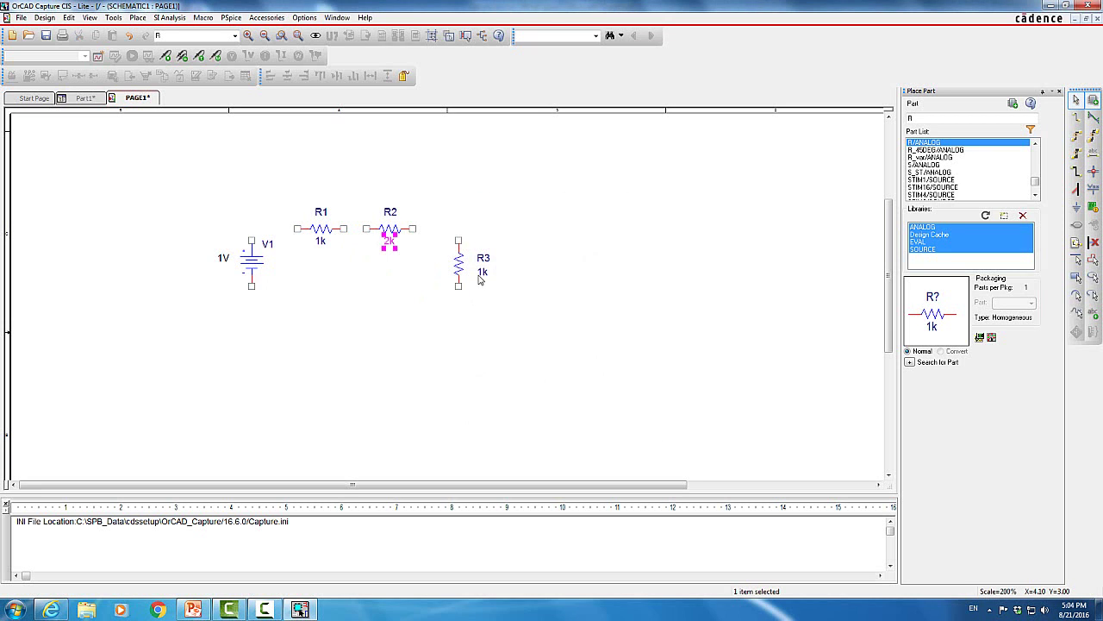
double_click(482, 273)
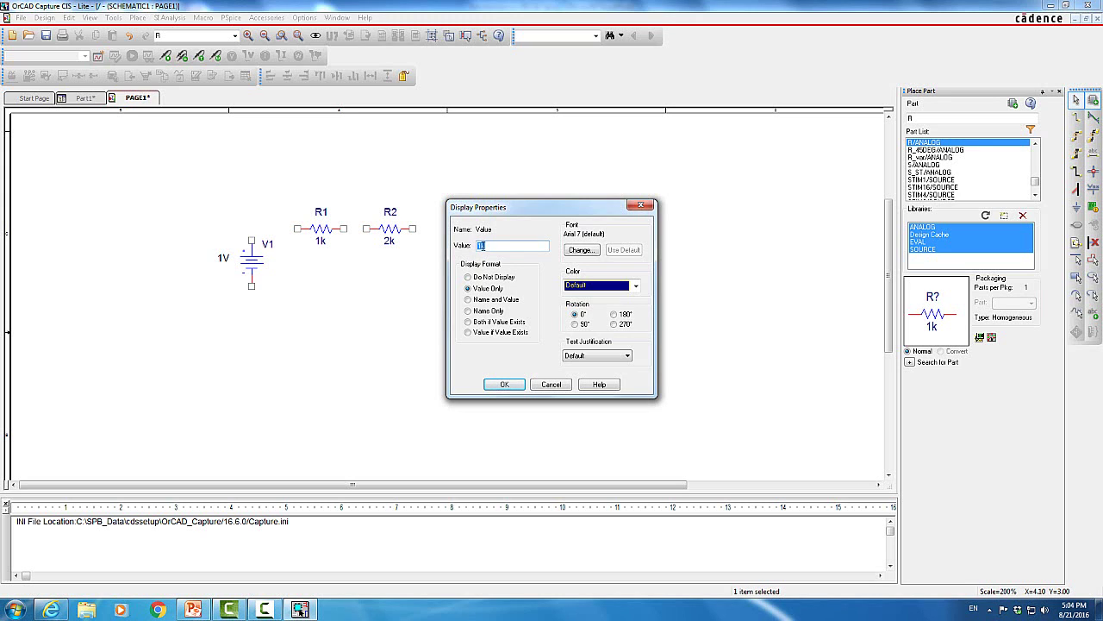
key(BackSpace)
text(3)
click(507, 385)
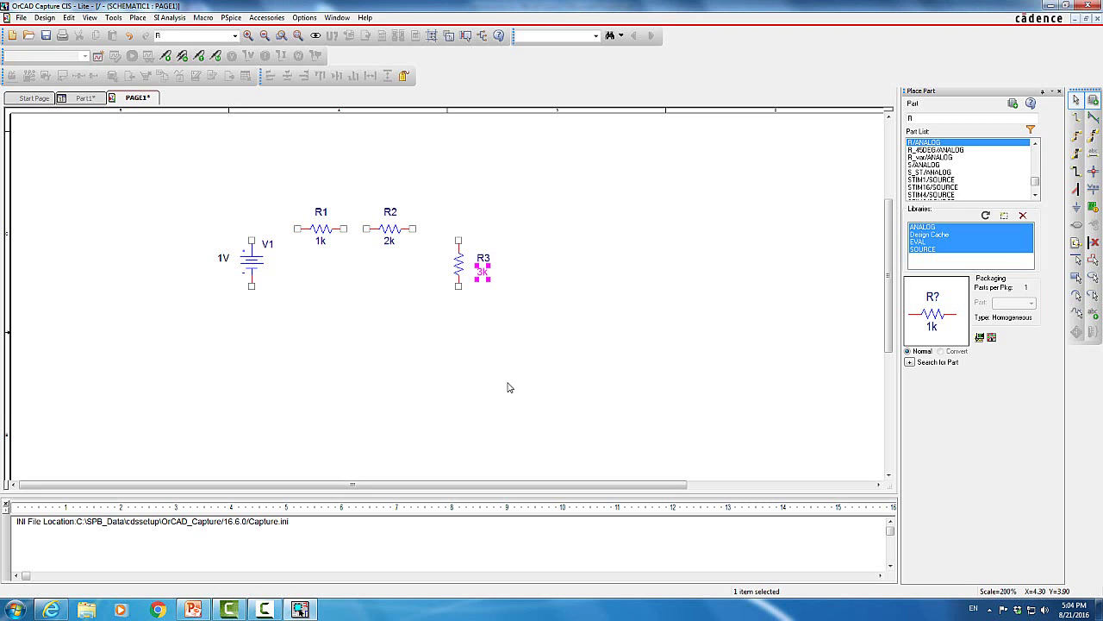
Wire the source's positive terminal through R1 and R2 in series to the upper end of R3
click(1077, 120)
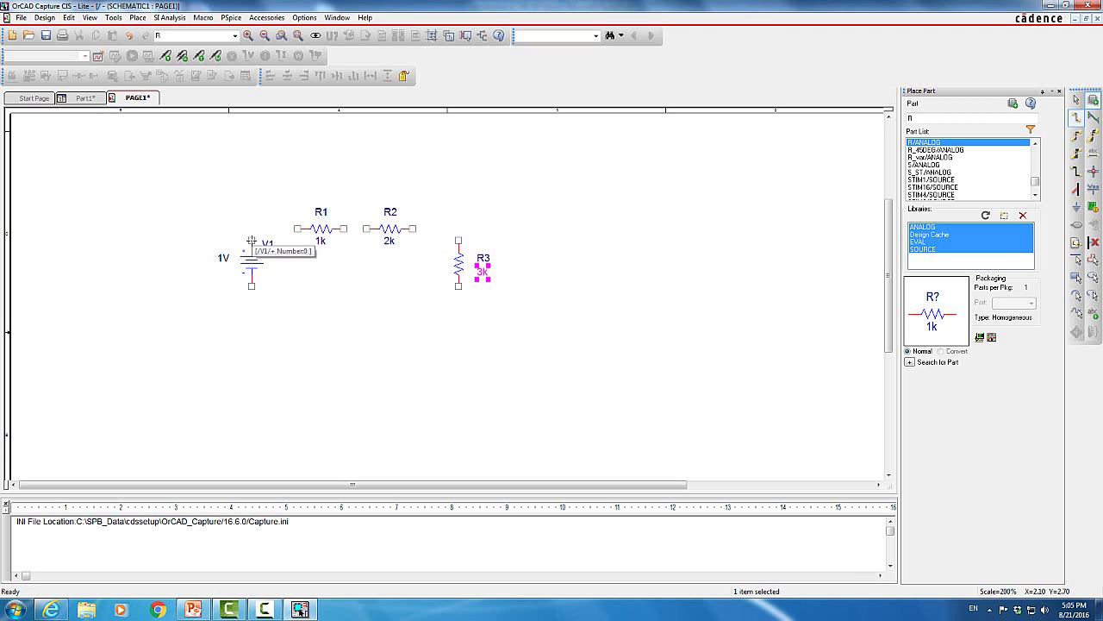
click(251, 241)
click(297, 229)
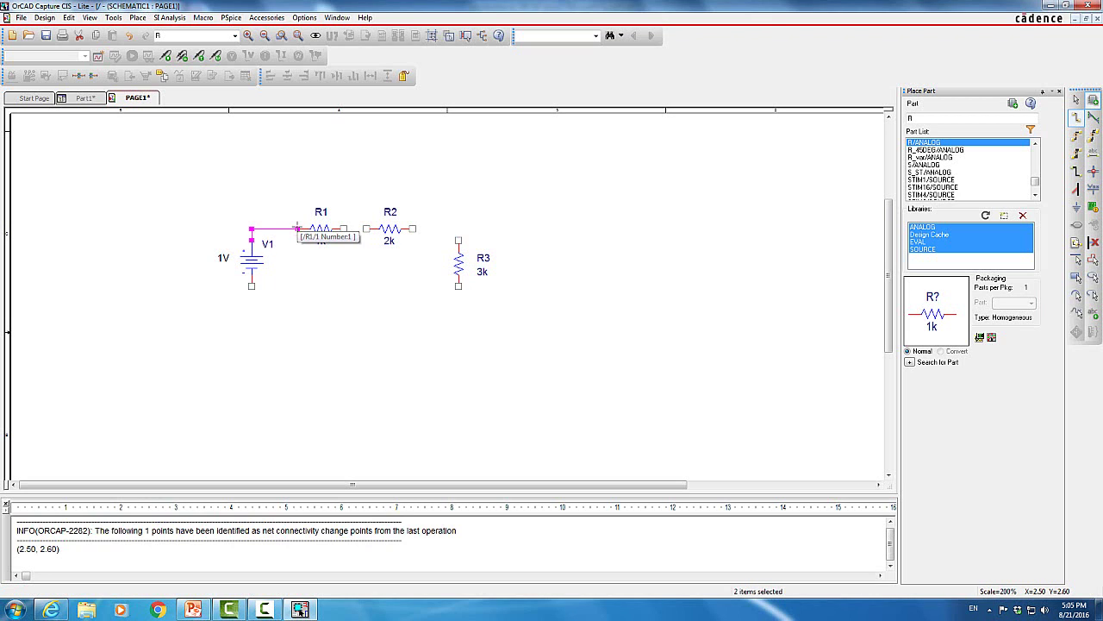
click(343, 229)
click(366, 228)
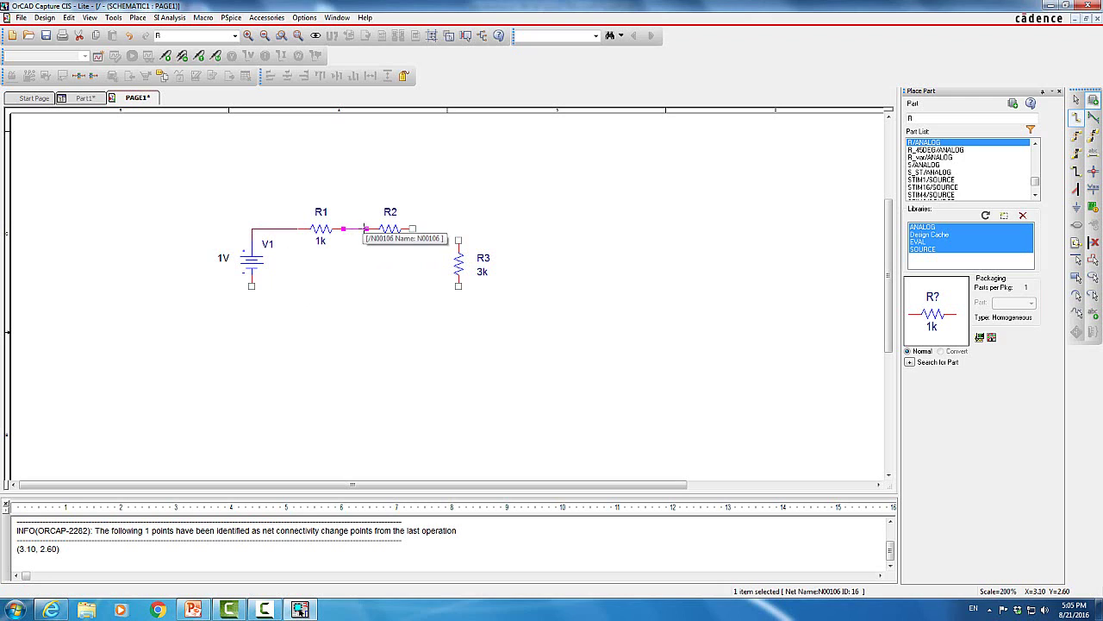
click(424, 228)
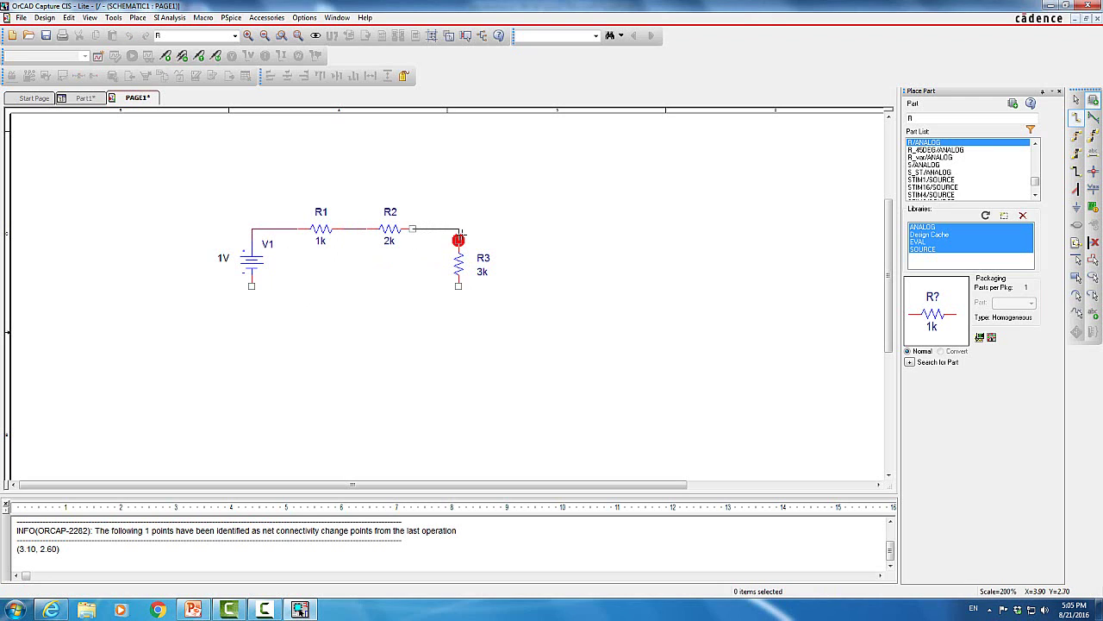
click(459, 240)
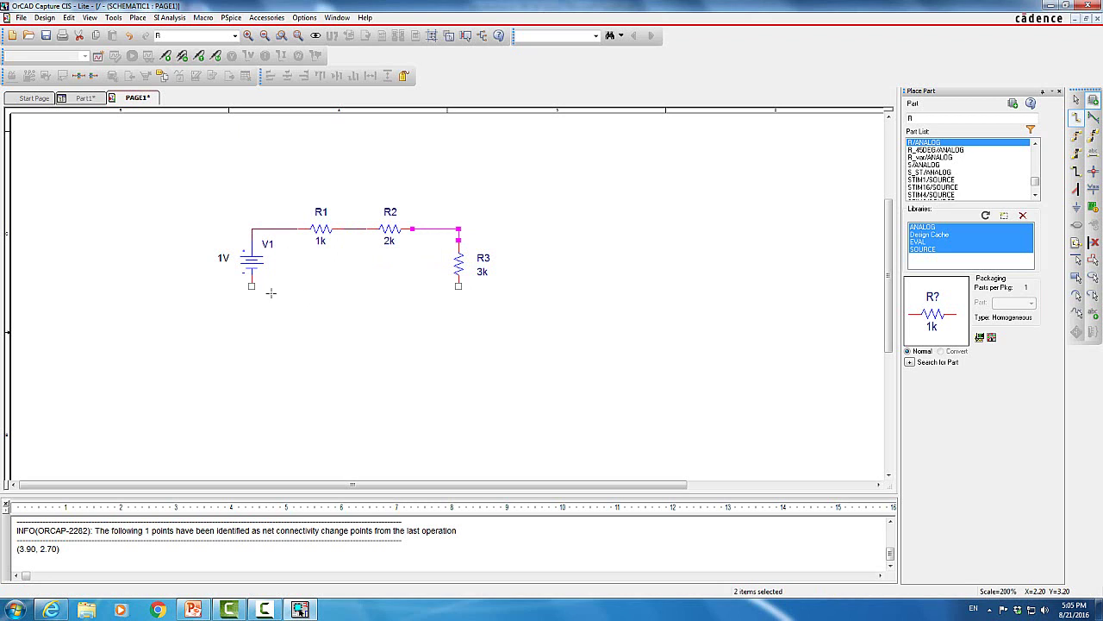
Wire the lower end of R3 to the source's negative terminal, and delete that wire
click(458, 286)
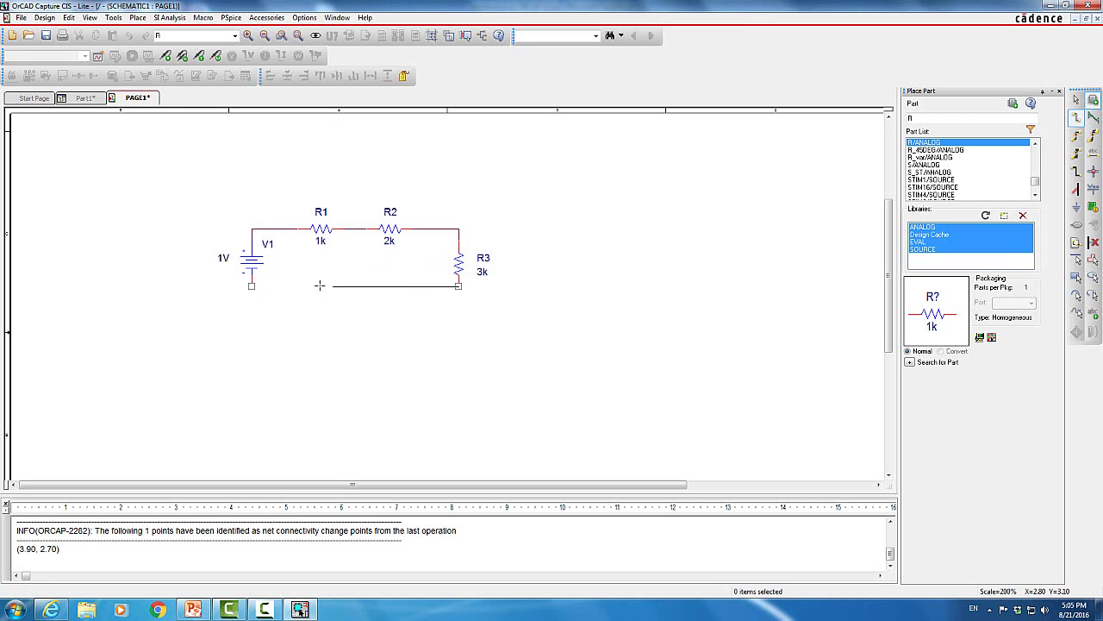
click(251, 286)
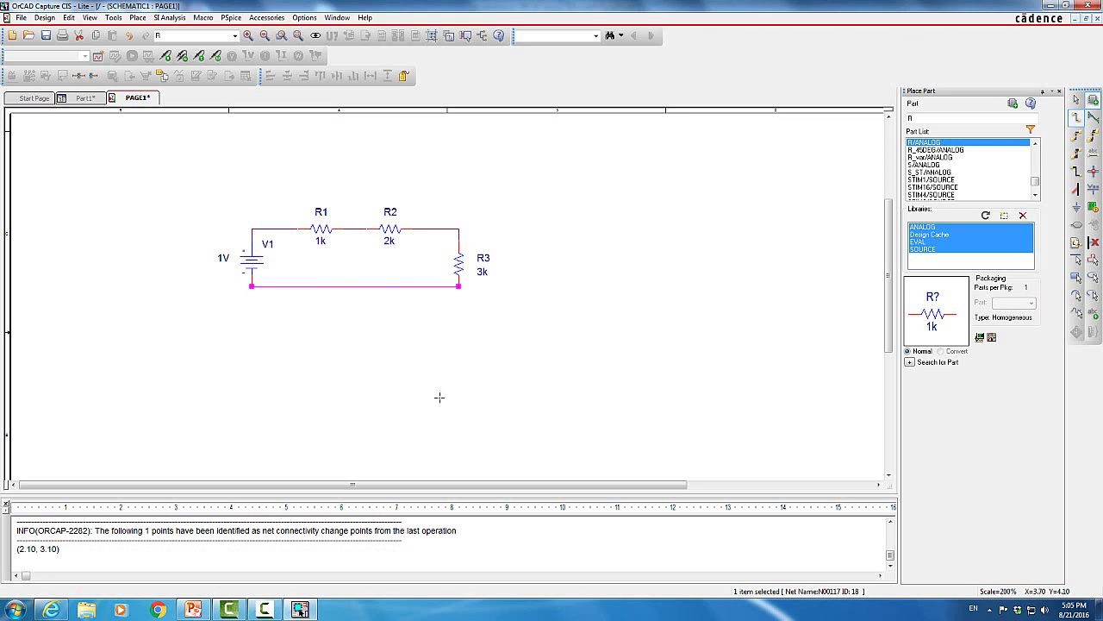
key(Escape)
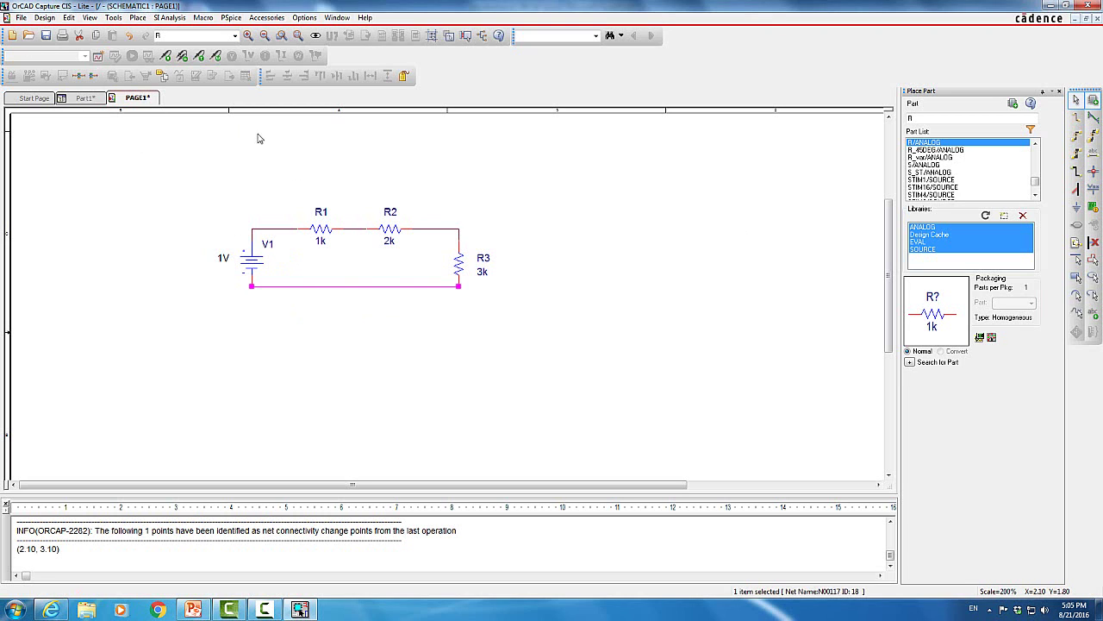
key(Delete)
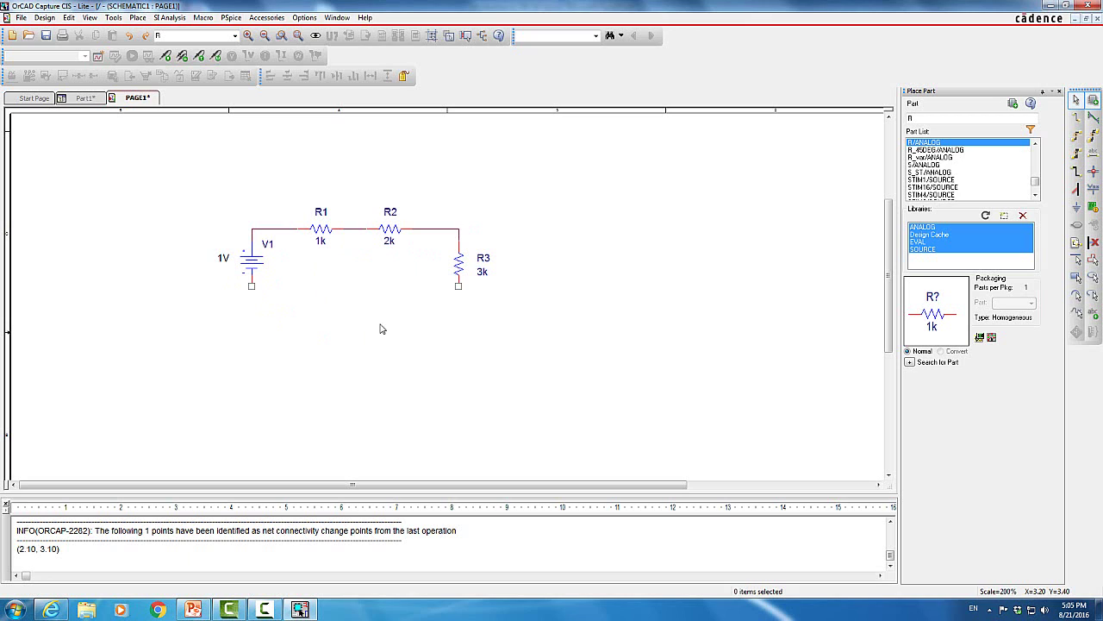
Place a 0/CAPSYM ground symbol at the lower end of R3 and another at the source's negative terminal
click(1076, 208)
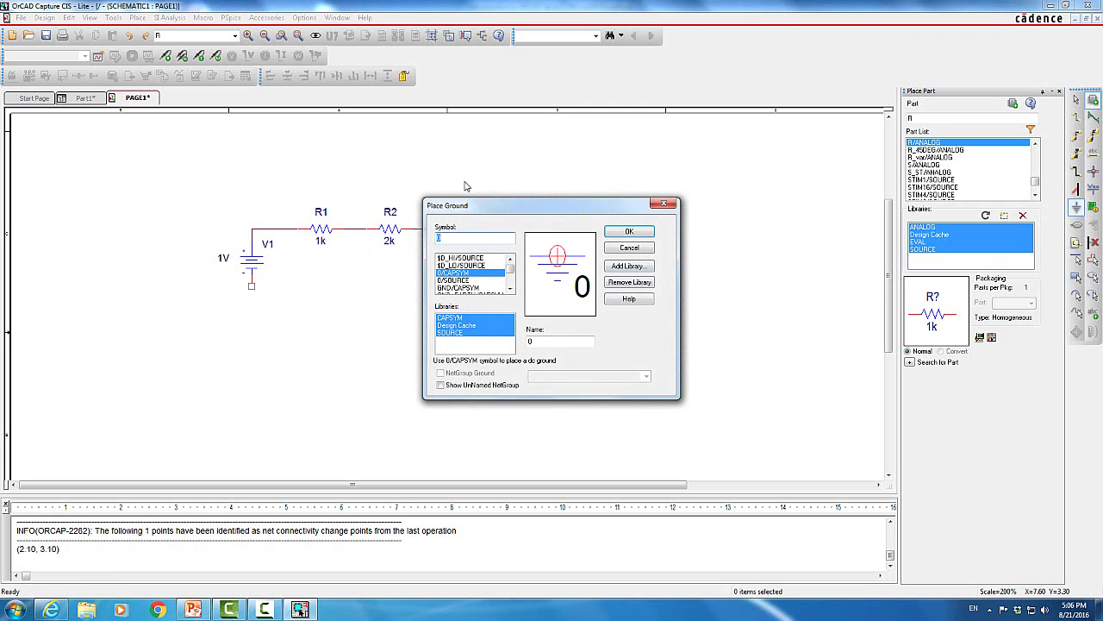
drag(569, 211, 684, 134)
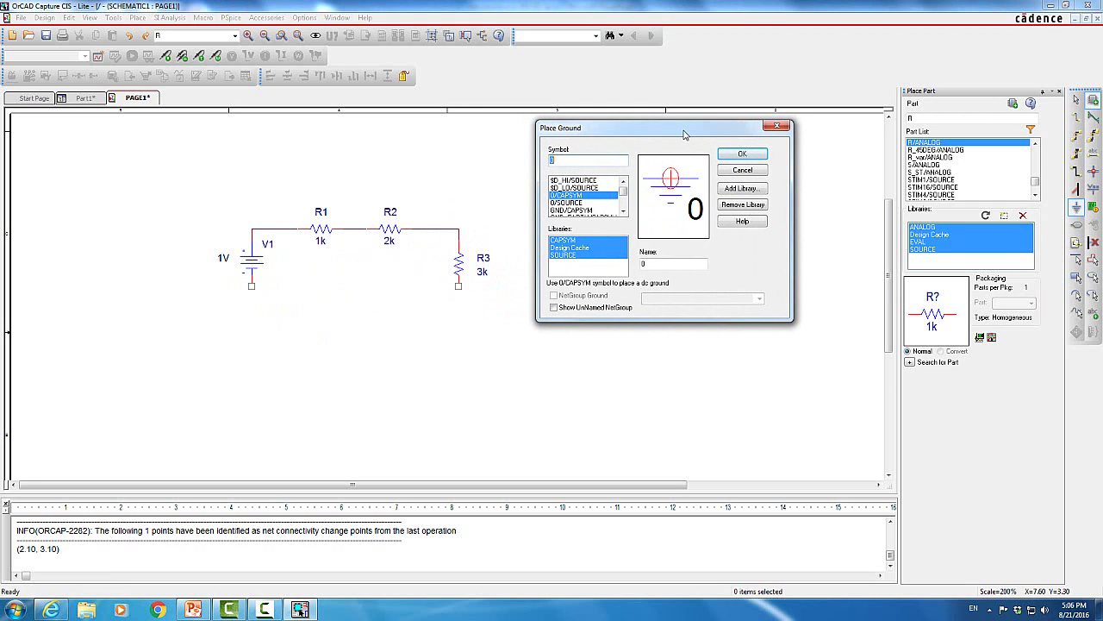
click(623, 194)
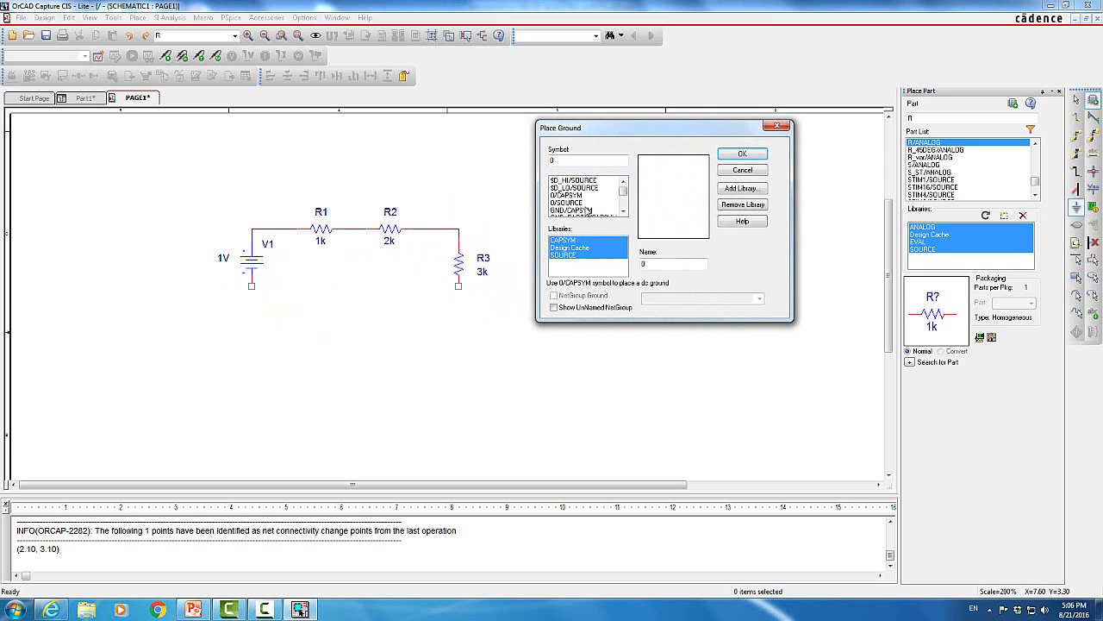
click(573, 195)
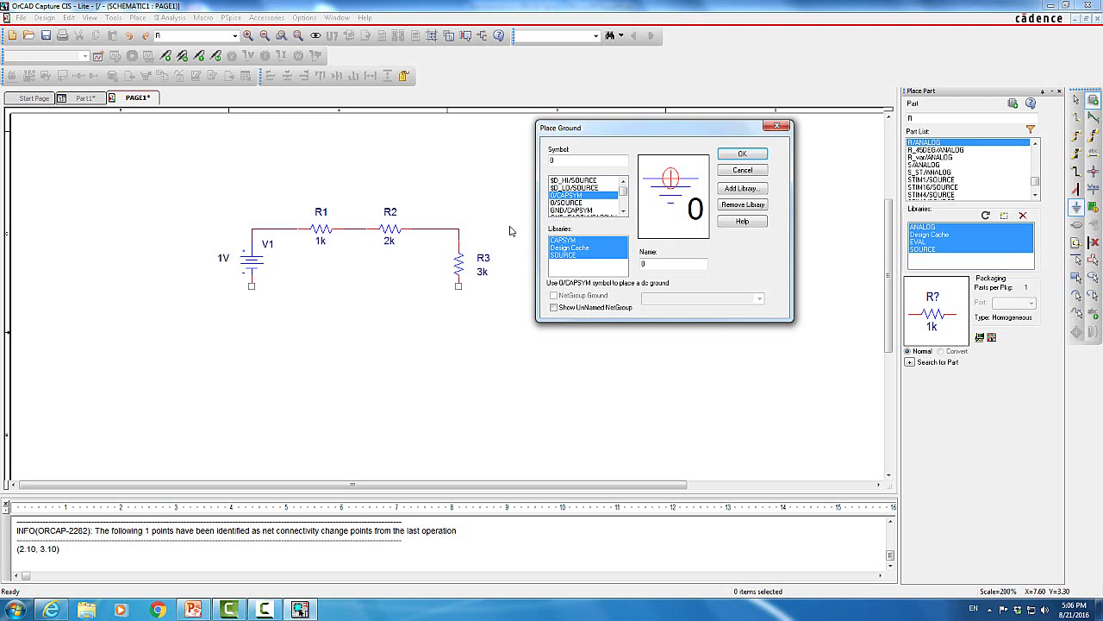
click(742, 153)
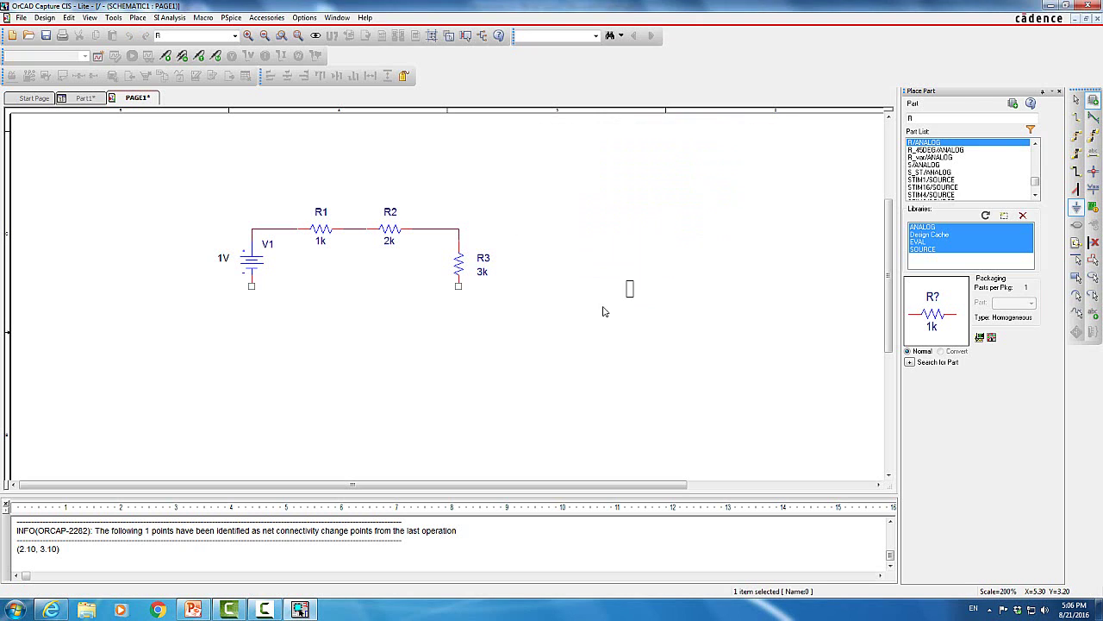
click(458, 293)
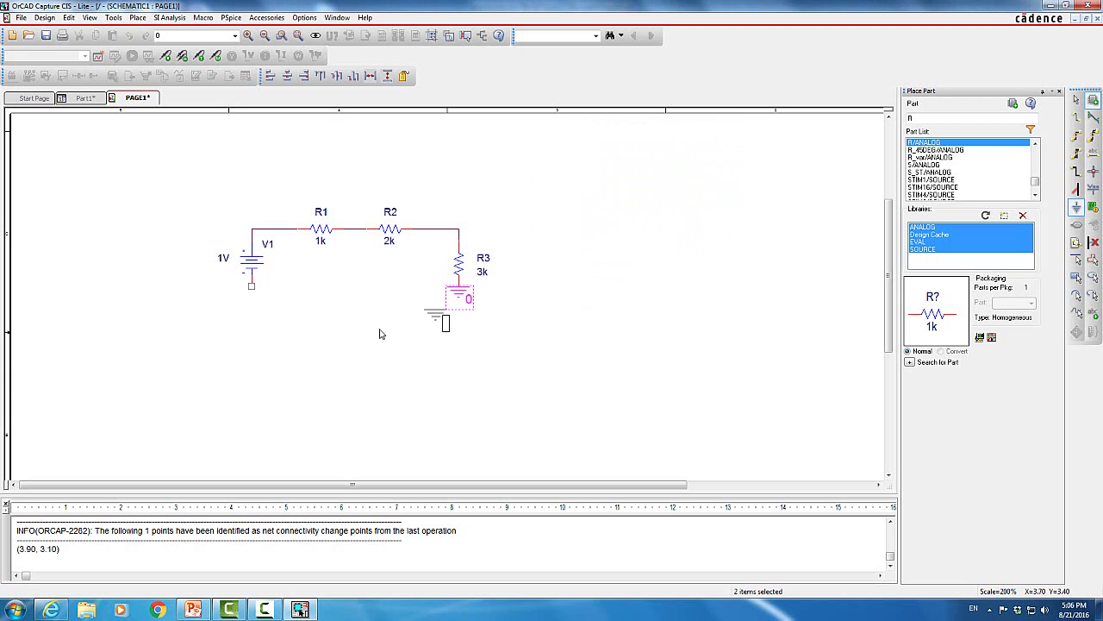
click(252, 289)
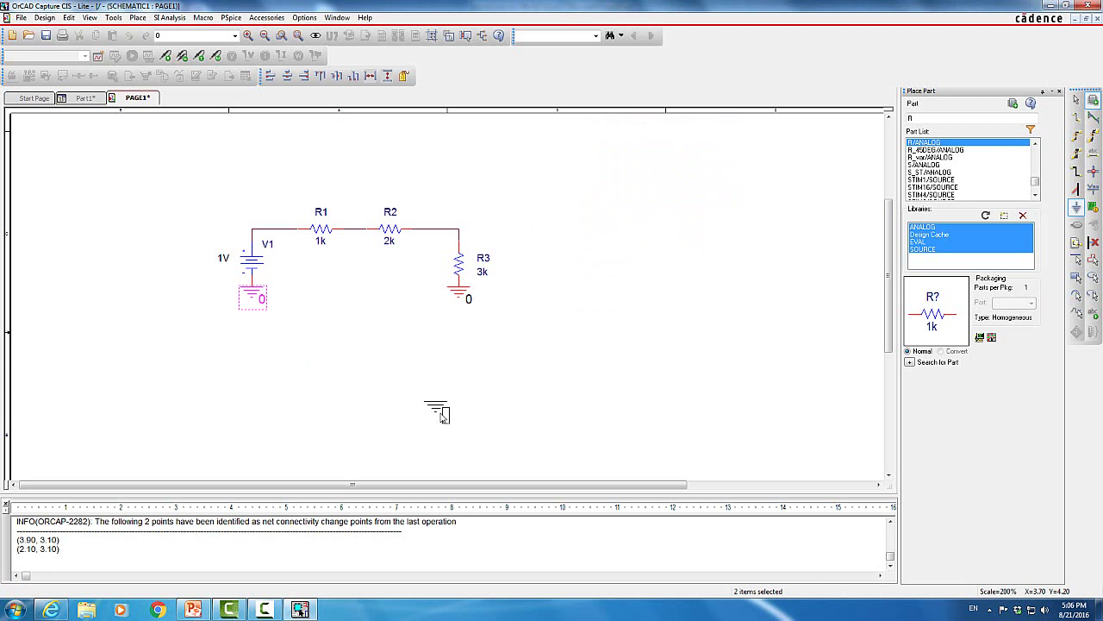
key(Escape)
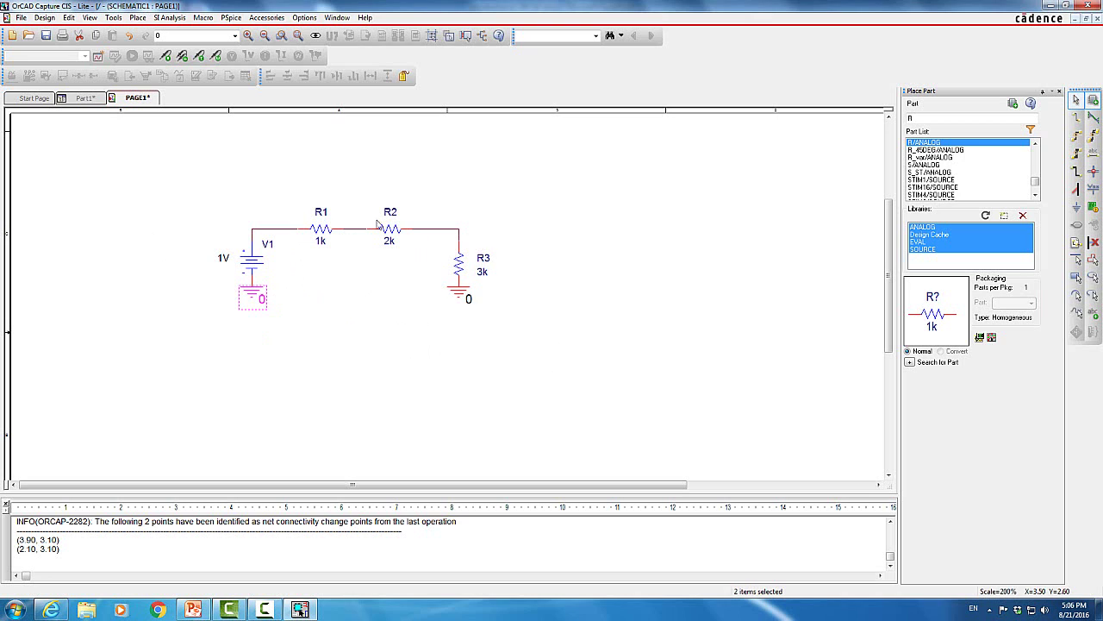
Create a simulation profile named simDC that inherits from none, and set its analysis type to DC Sweep
click(99, 57)
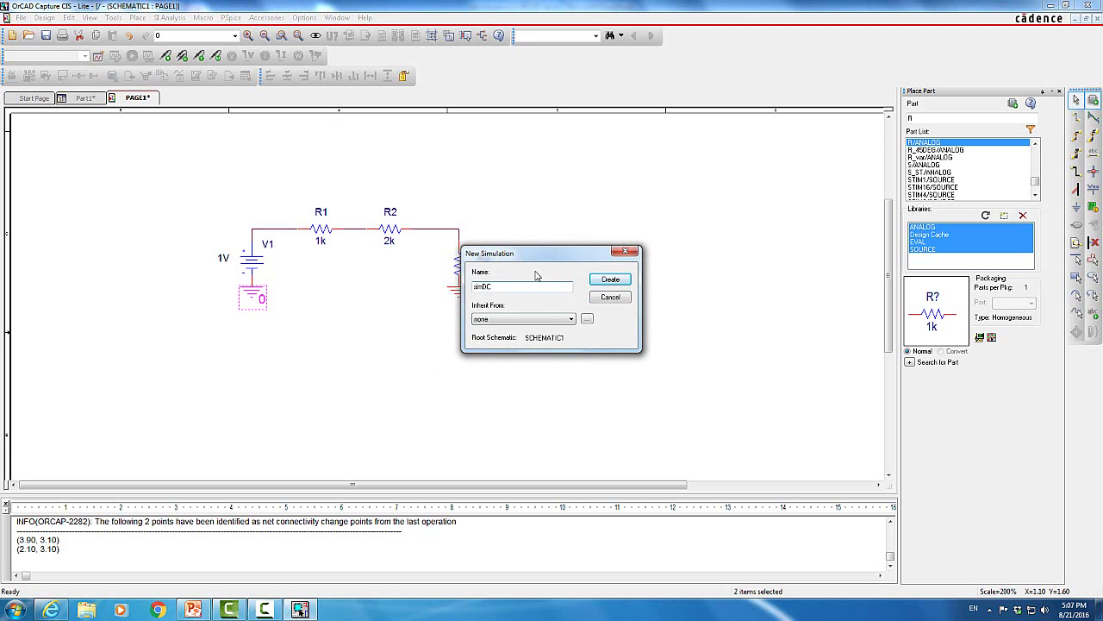
click(610, 280)
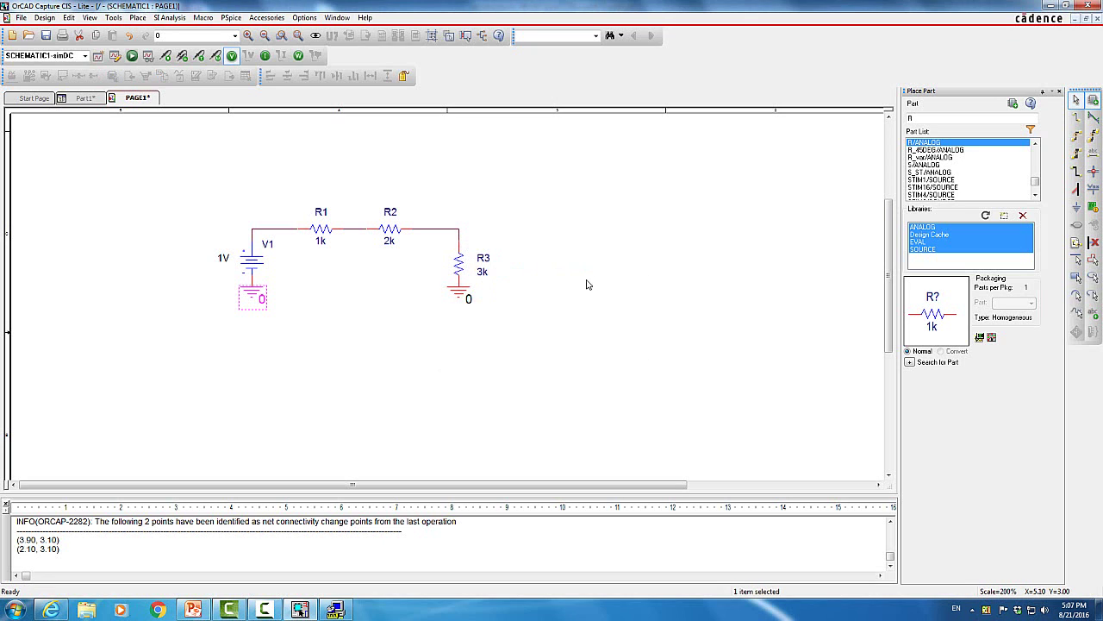
mouse_move(345, 603)
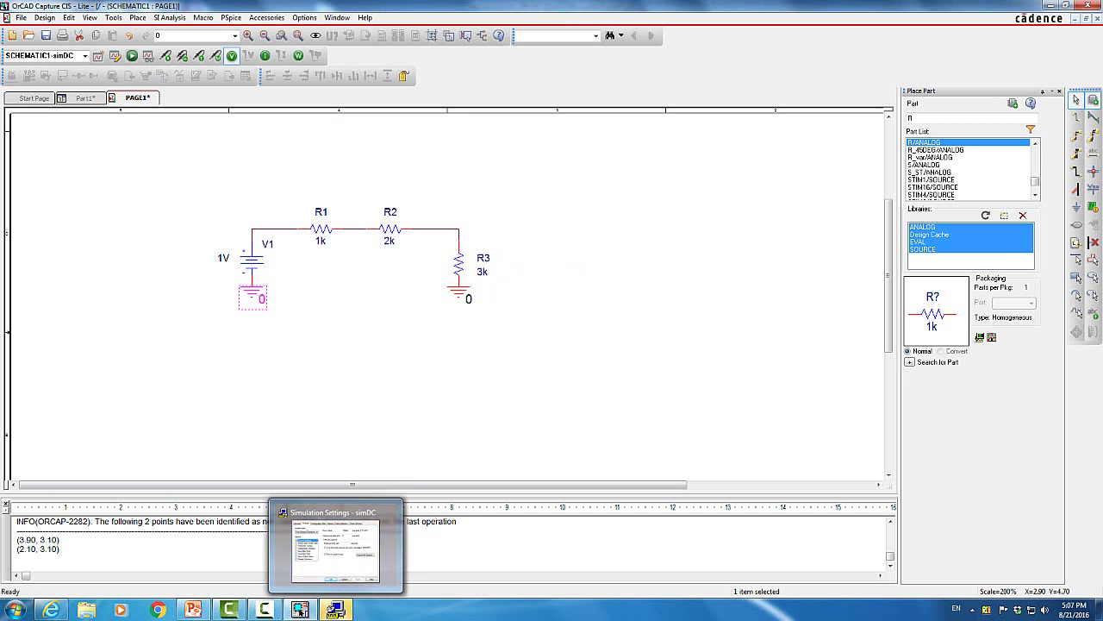
click(335, 608)
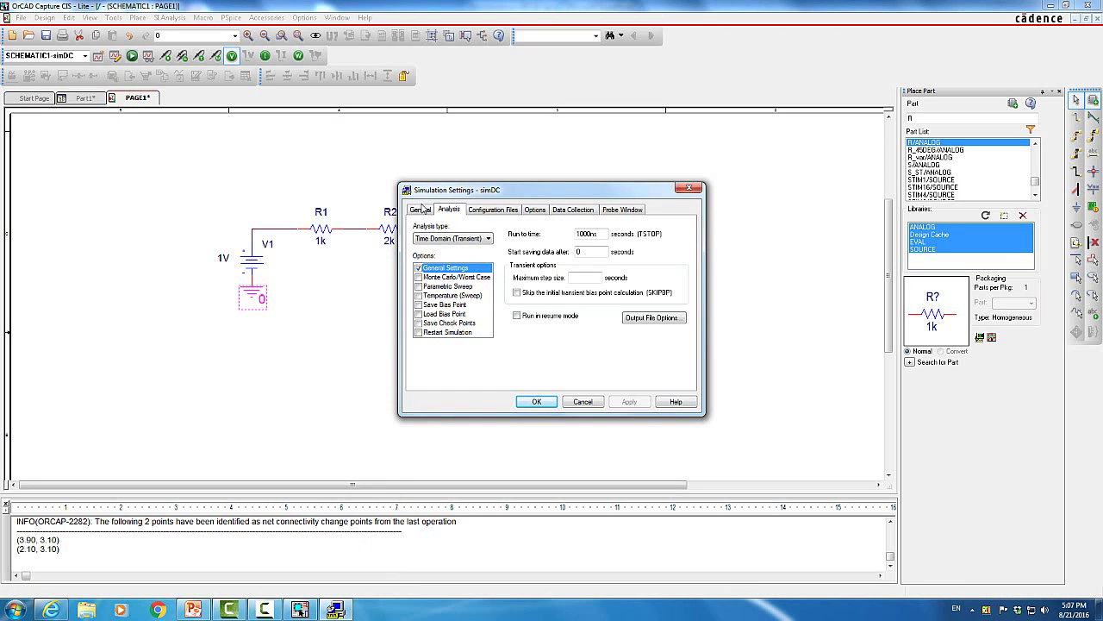
click(481, 240)
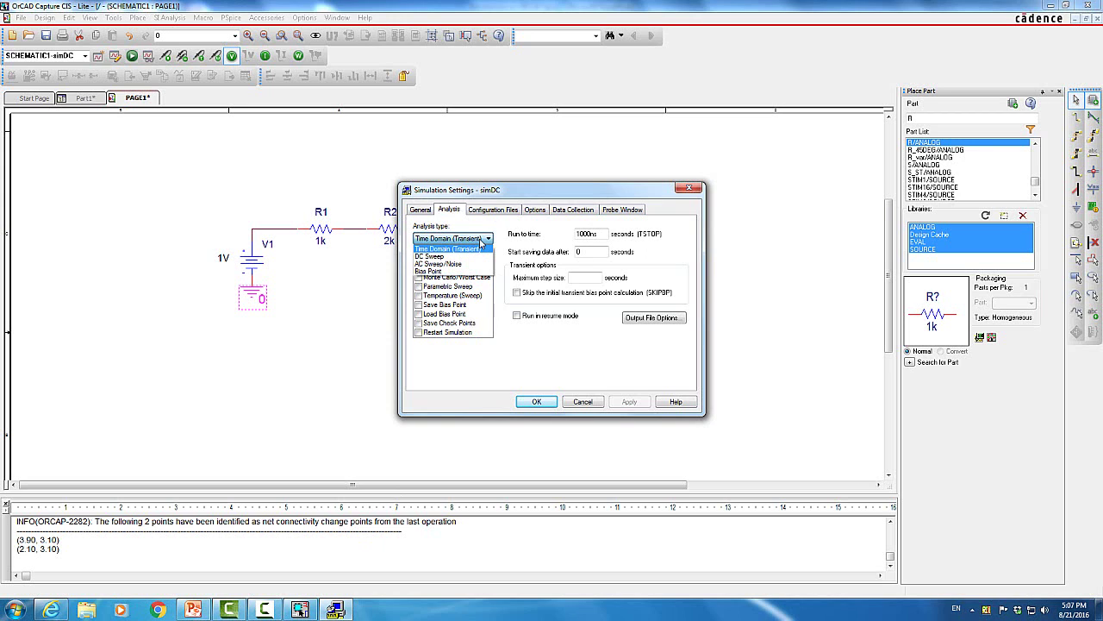
click(461, 257)
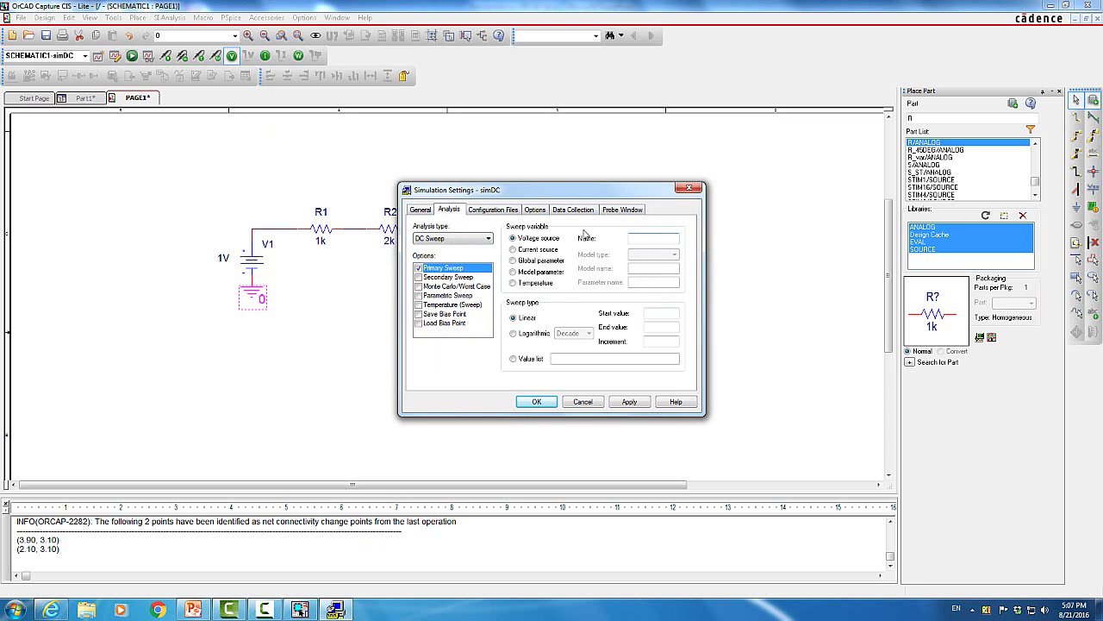
Define a linear primary sweep of voltage source V1 from -10 to 10 with an increment, and accept the simulation settings
drag(573, 196, 635, 153)
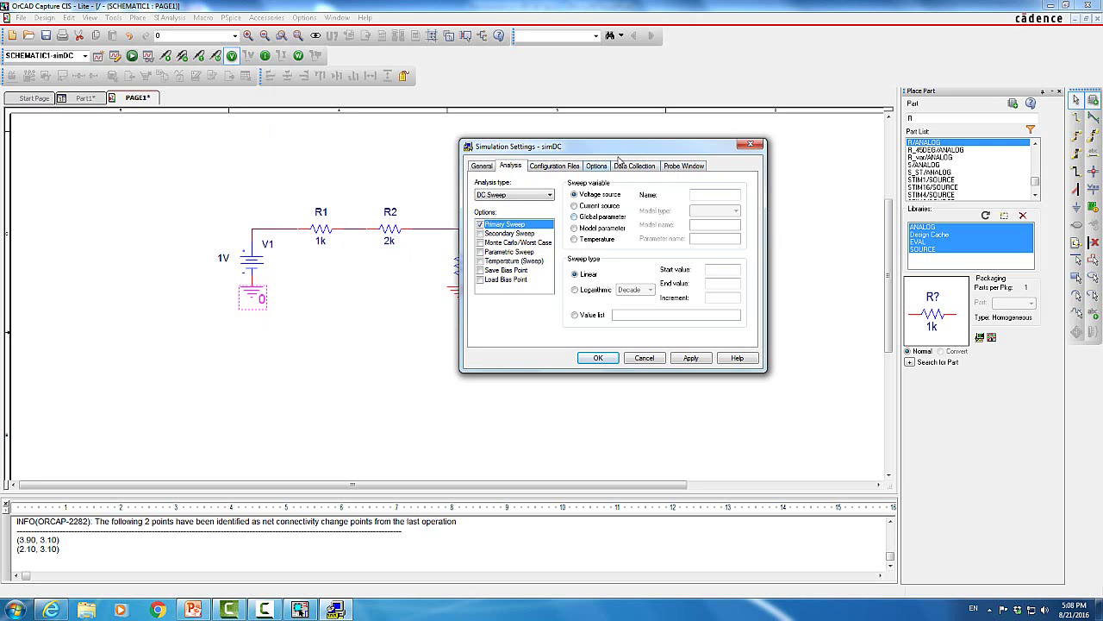
drag(637, 150, 686, 136)
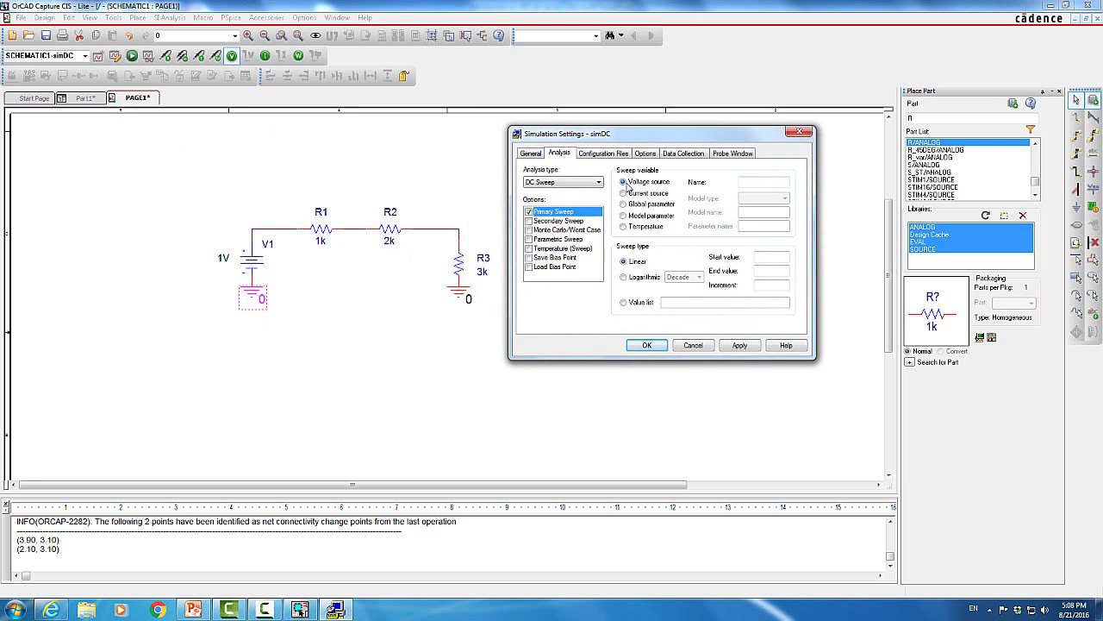
click(751, 184)
click(786, 257)
click(774, 270)
click(763, 287)
click(740, 345)
click(646, 345)
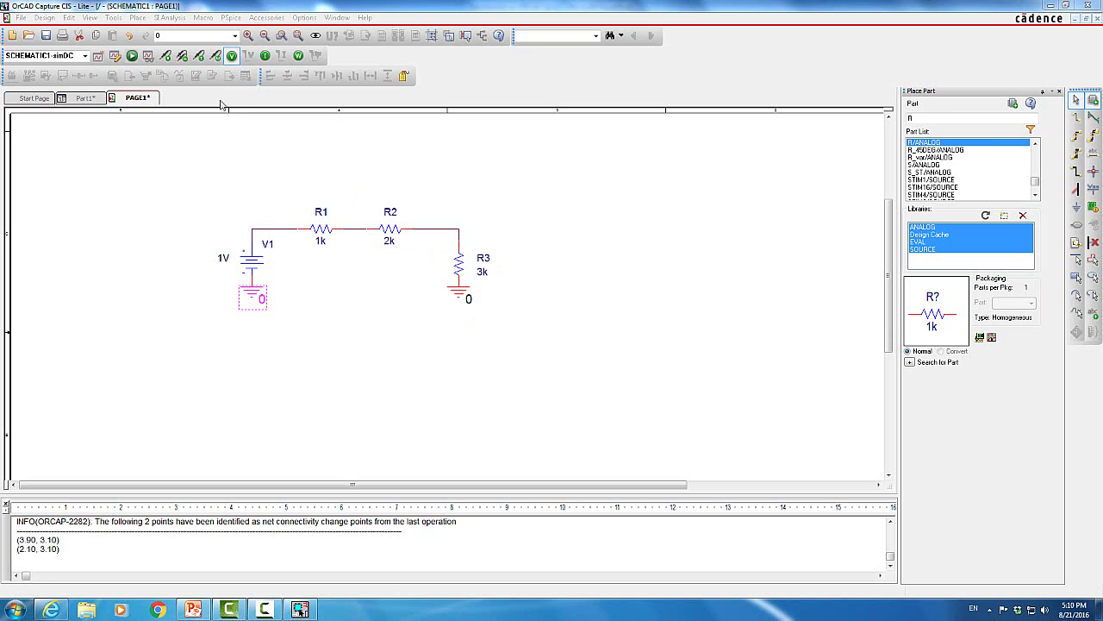
Place a voltage marker on the wire at the upper end of R3
click(166, 57)
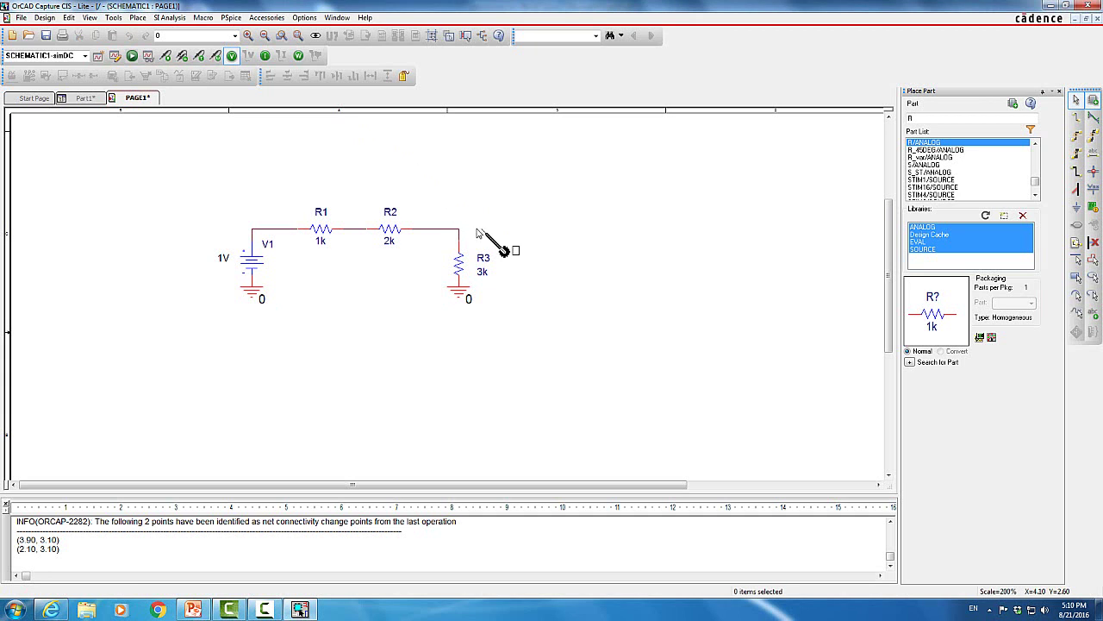
key(Escape)
click(459, 245)
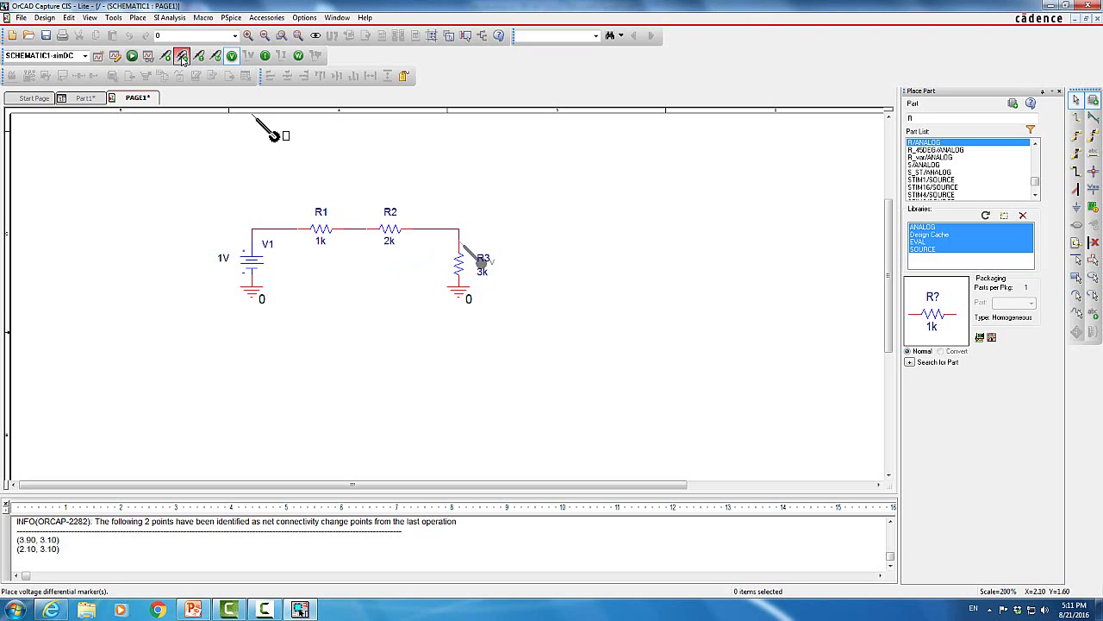
Place a pair of voltage differential markers across R2, positive on its R1 side, and save the schematic page
click(368, 233)
click(428, 232)
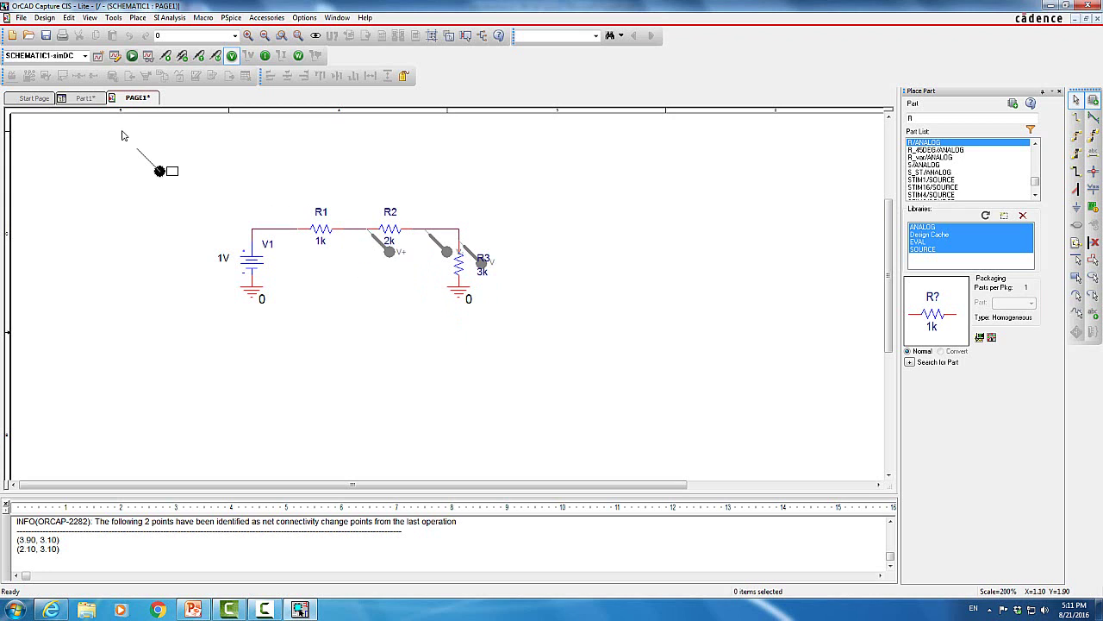
click(46, 36)
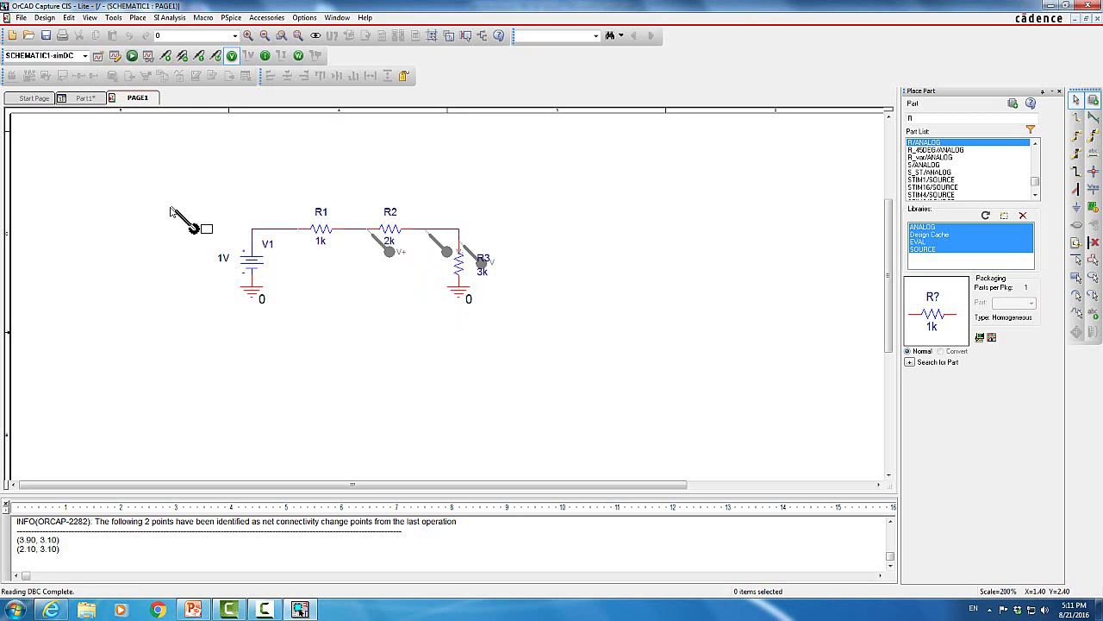
key(Escape)
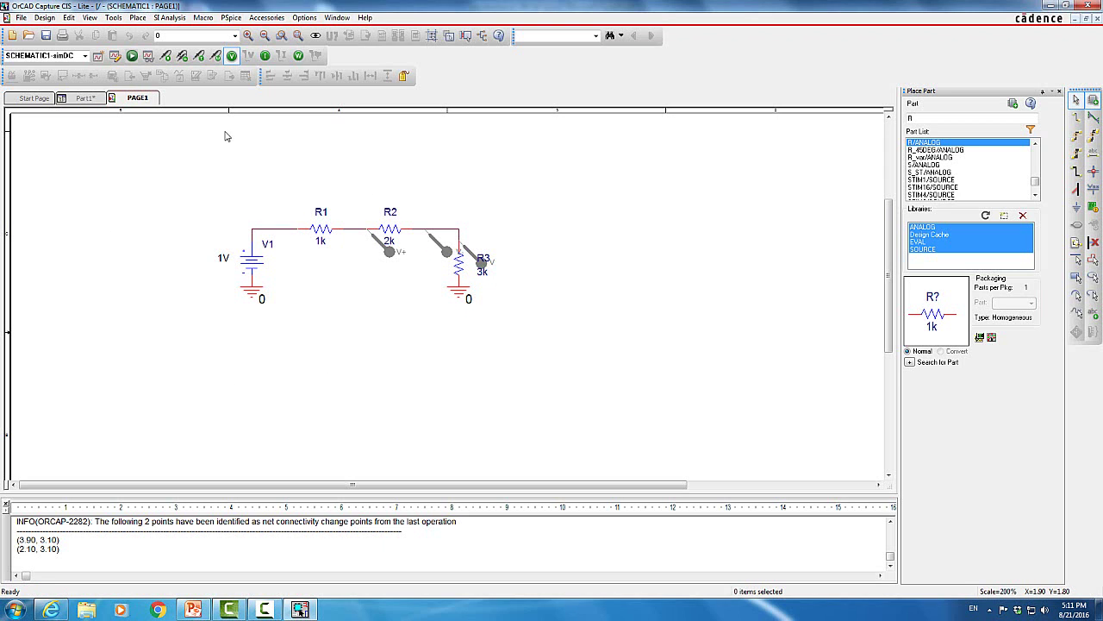
Run the simDC simulation and switch to the PSpice A/D window to show the sweep plot
click(131, 55)
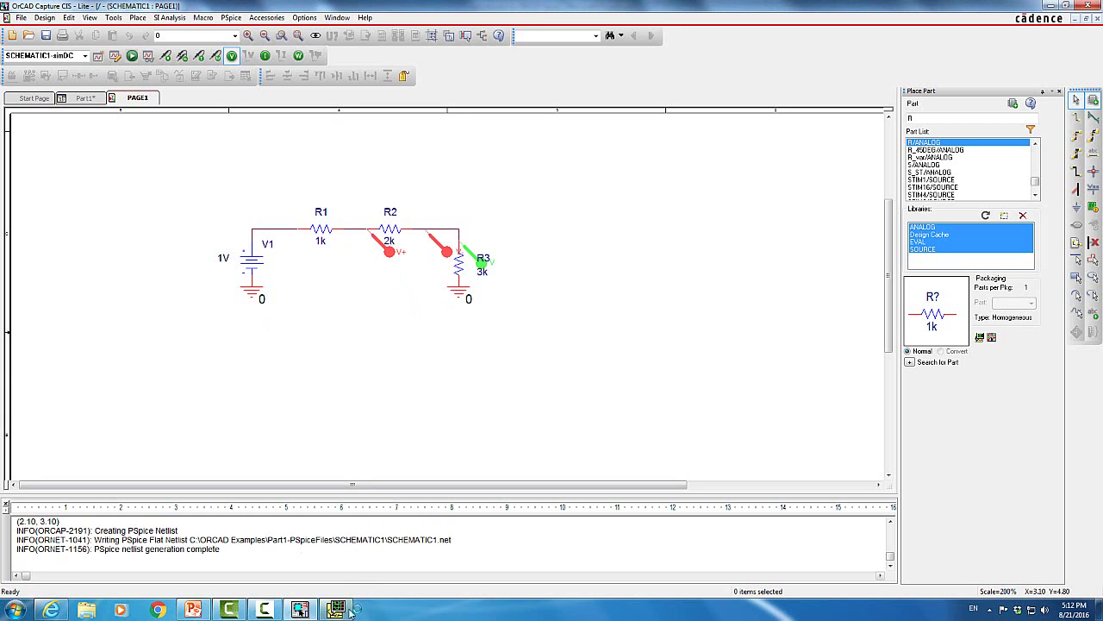
mouse_move(345, 608)
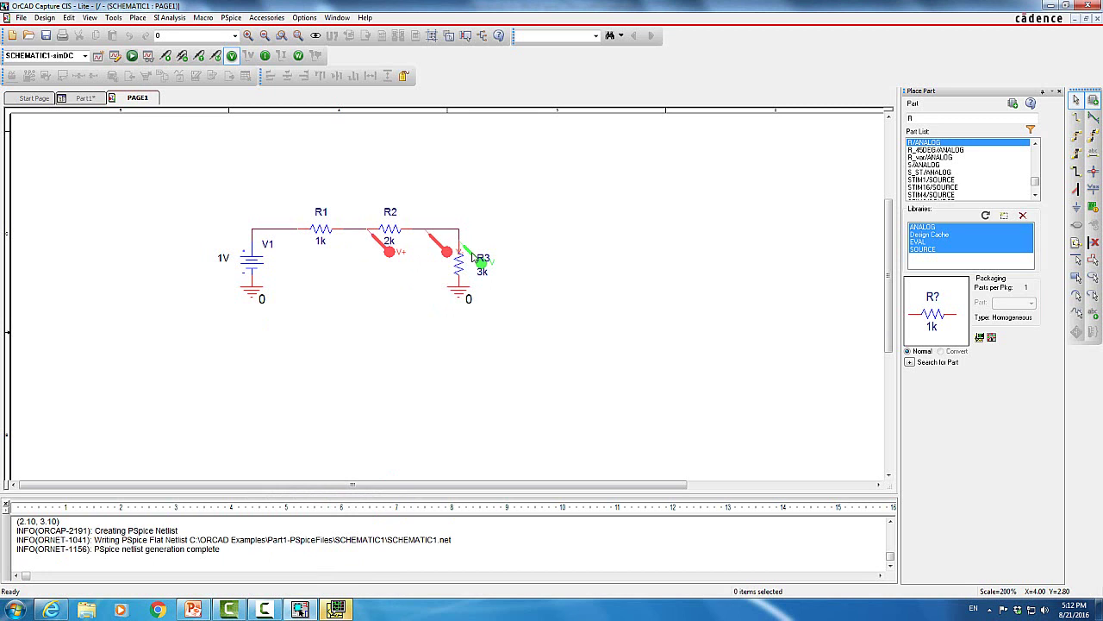
click(345, 610)
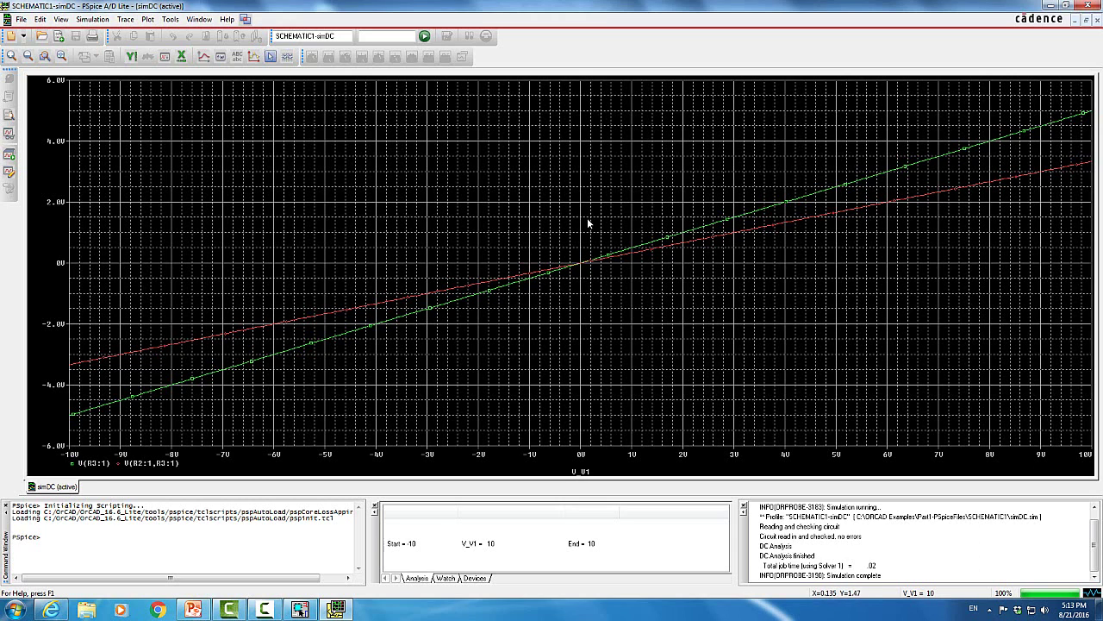
Turn on the plot cursor and read both traces at source voltages of about 2 V and about 3 V
click(269, 57)
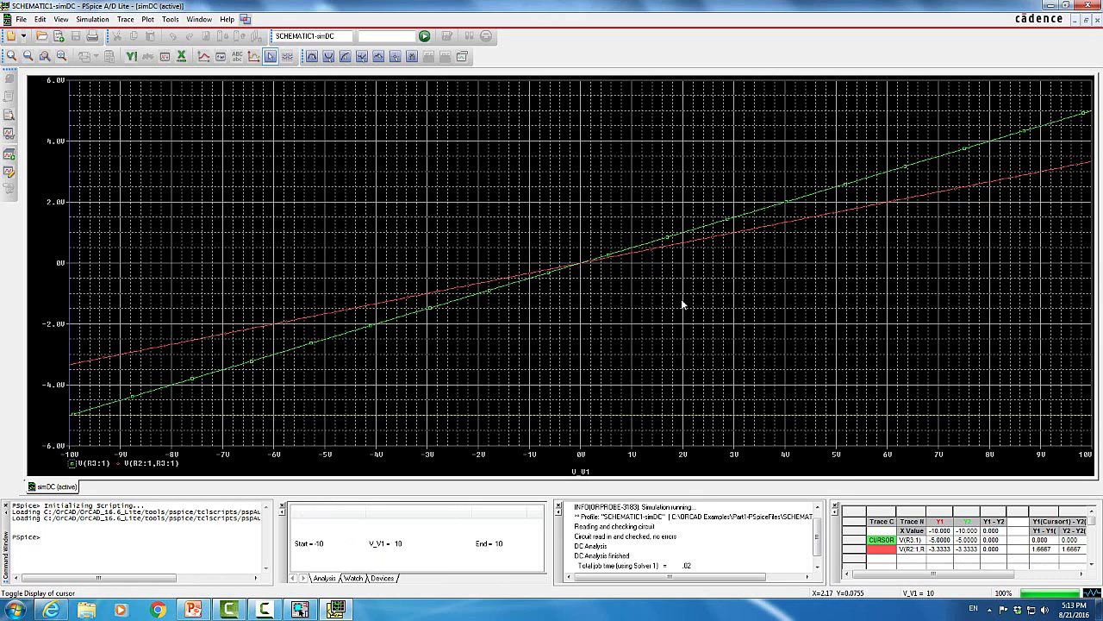
click(683, 442)
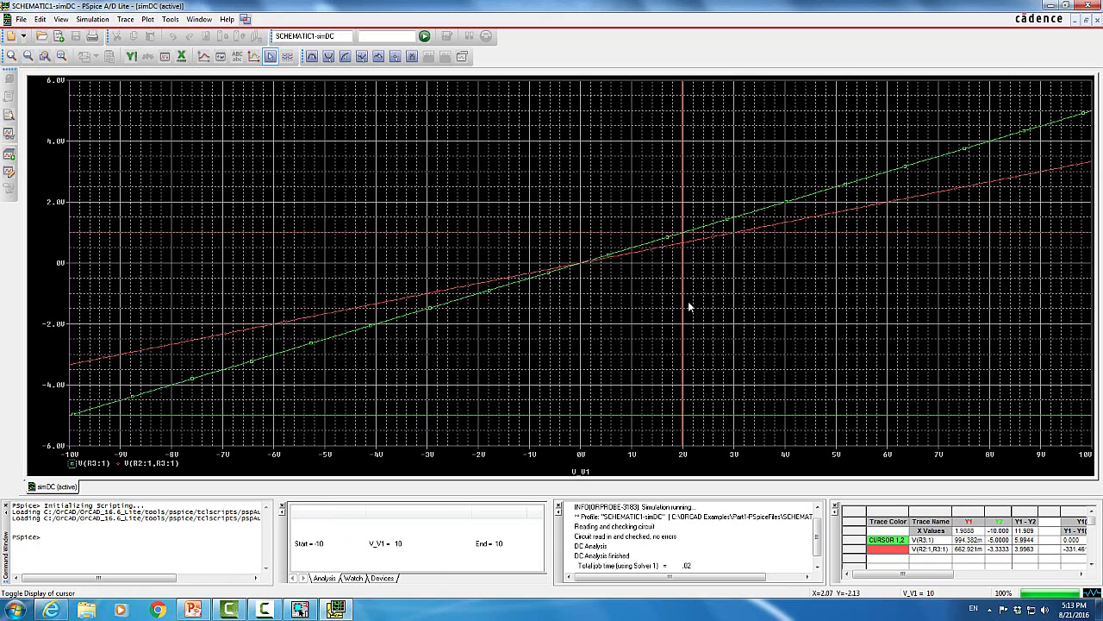
click(683, 249)
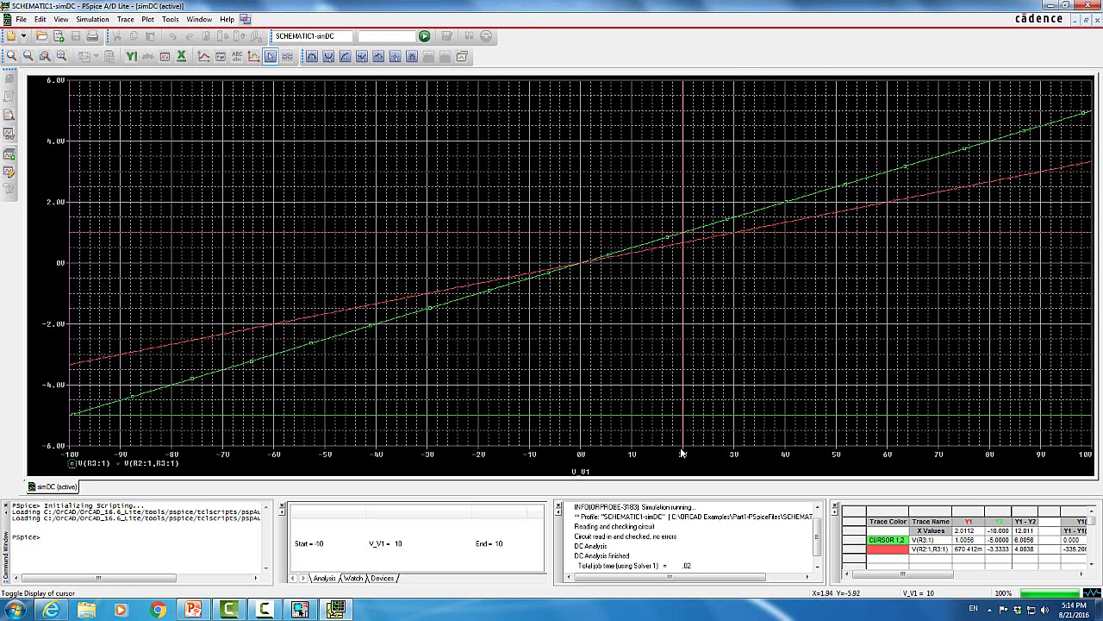
click(734, 441)
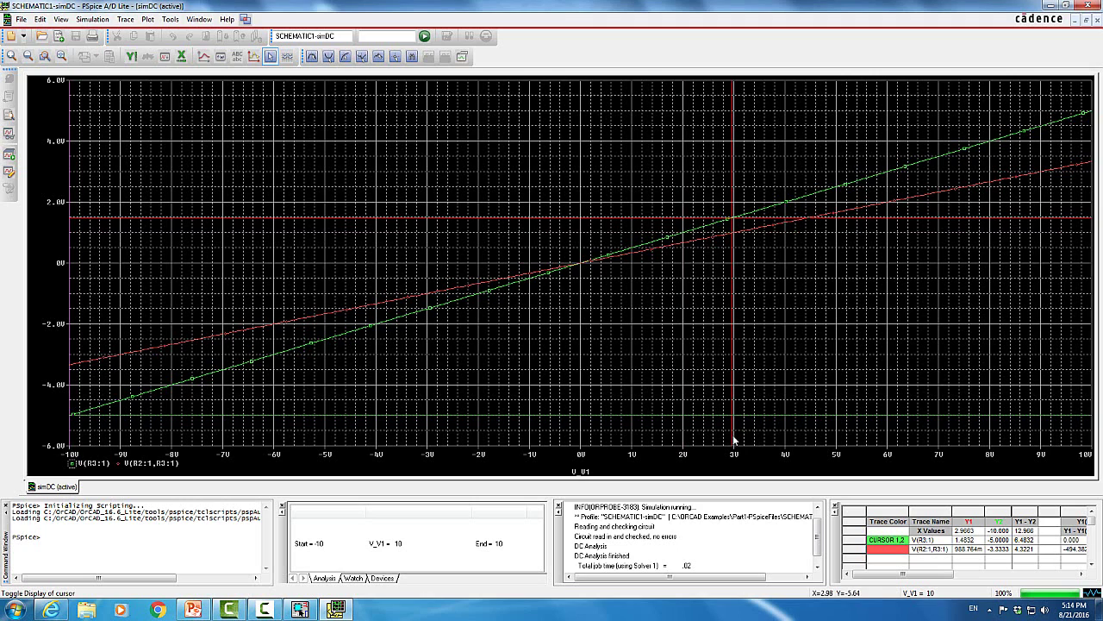
click(736, 441)
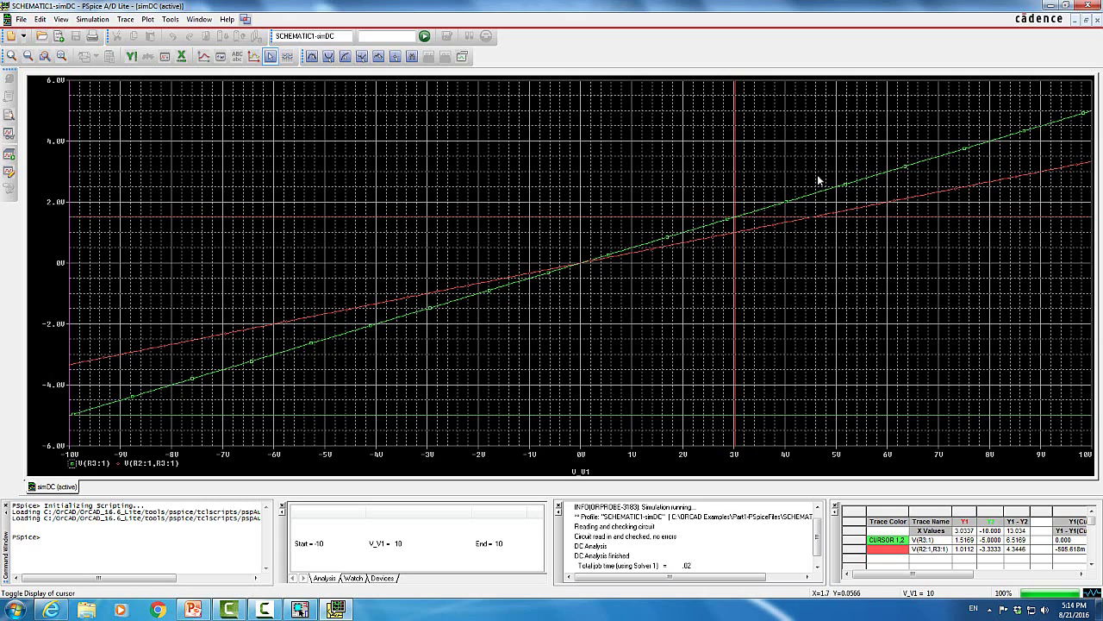
Close the PSpice A/D results window and save the Part1 project in OrCAD Capture
click(1098, 6)
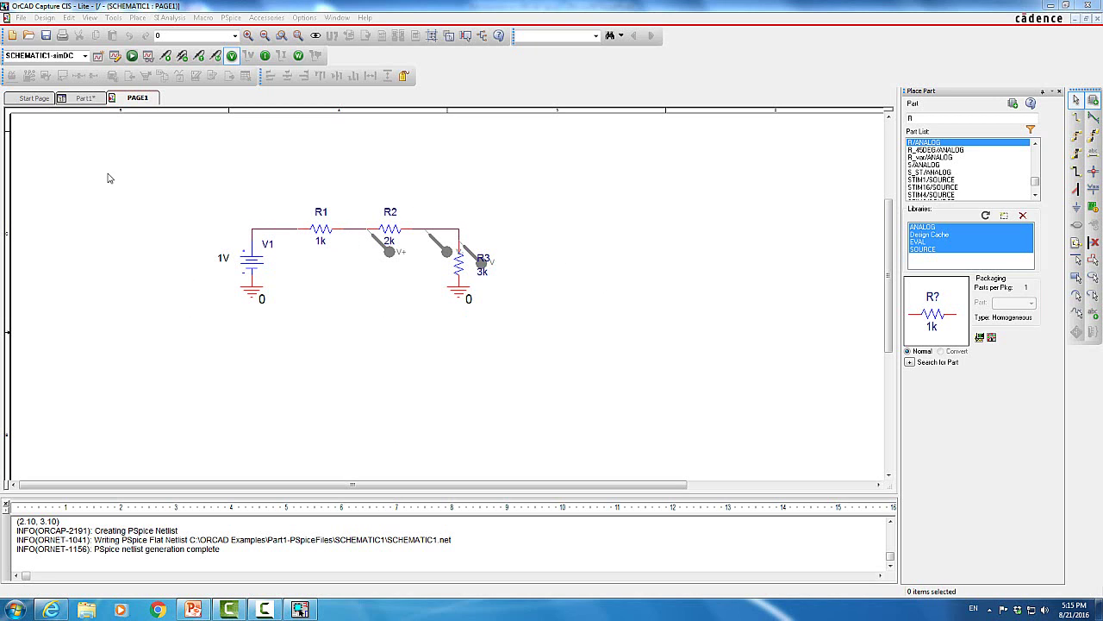
click(46, 35)
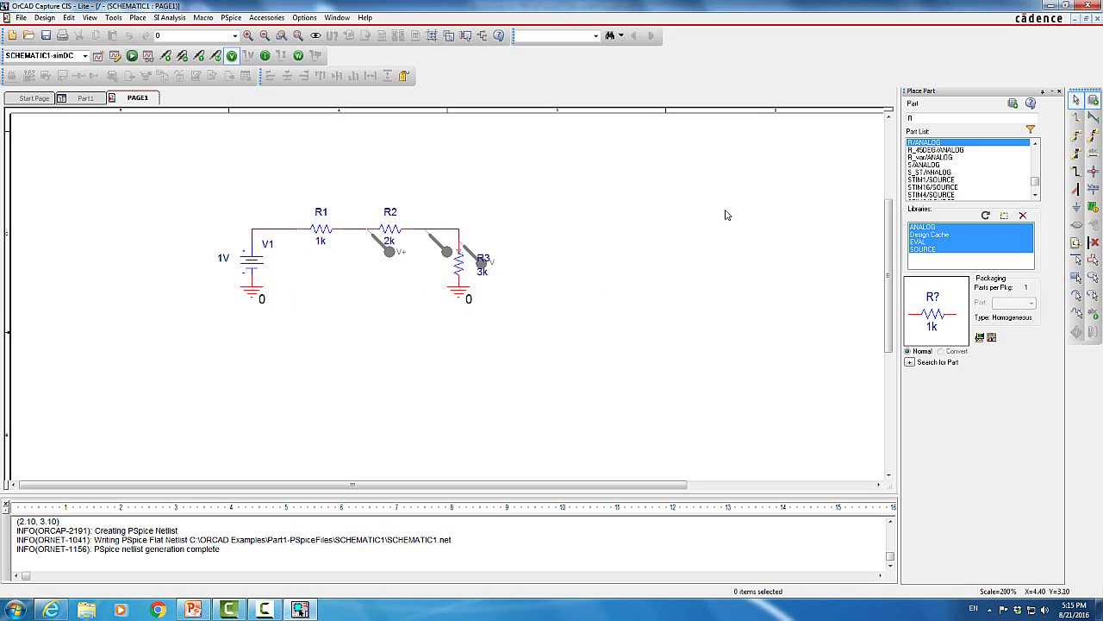
Look at the start page and the Part1 project manager, and expand part1.dsn in the project tree
click(33, 98)
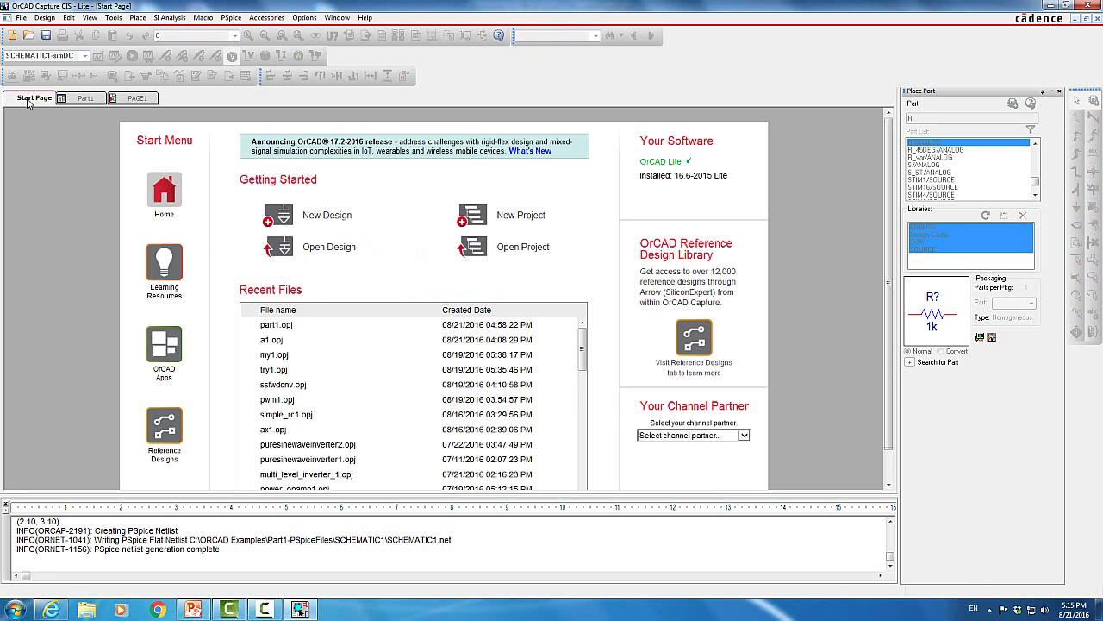
click(84, 98)
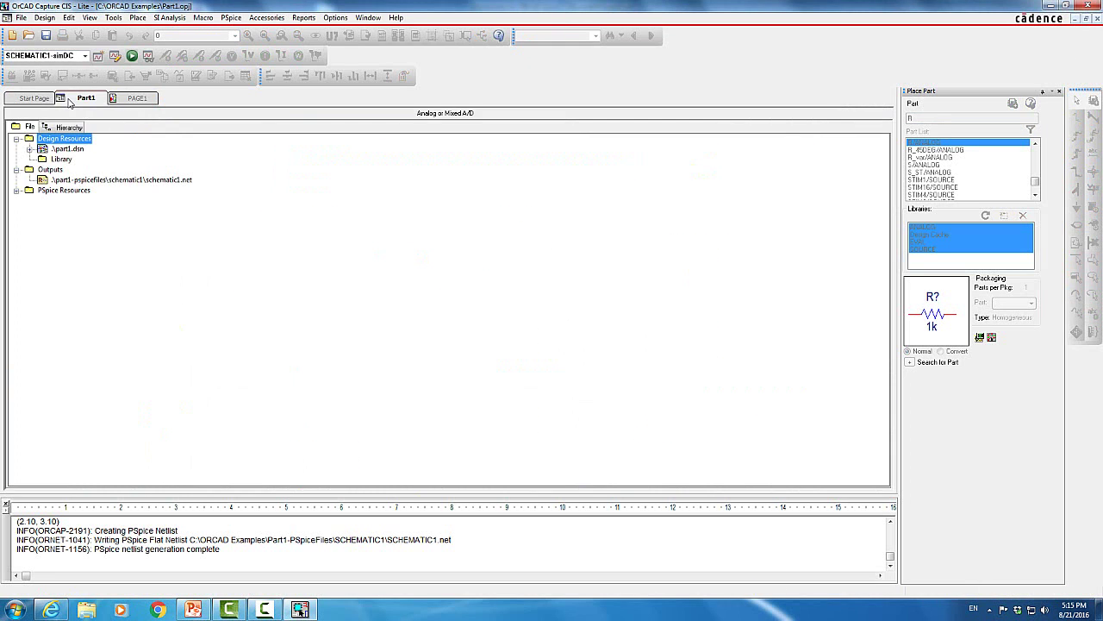
click(30, 150)
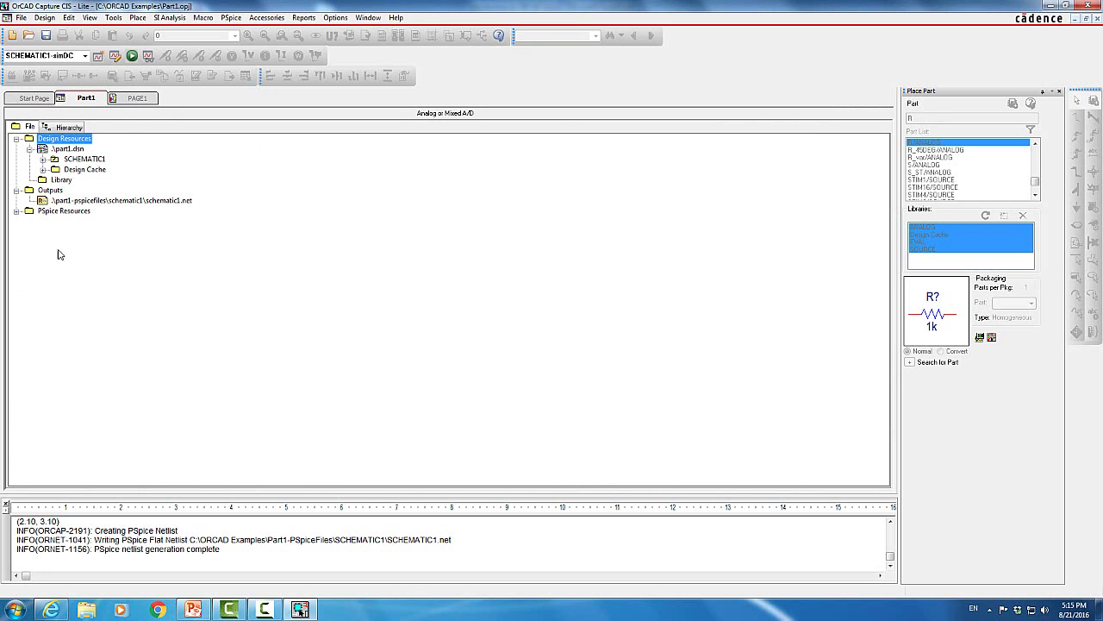
Add a new page named PAGE2 to SCHEMATIC1 in the project tree and open it
click(44, 162)
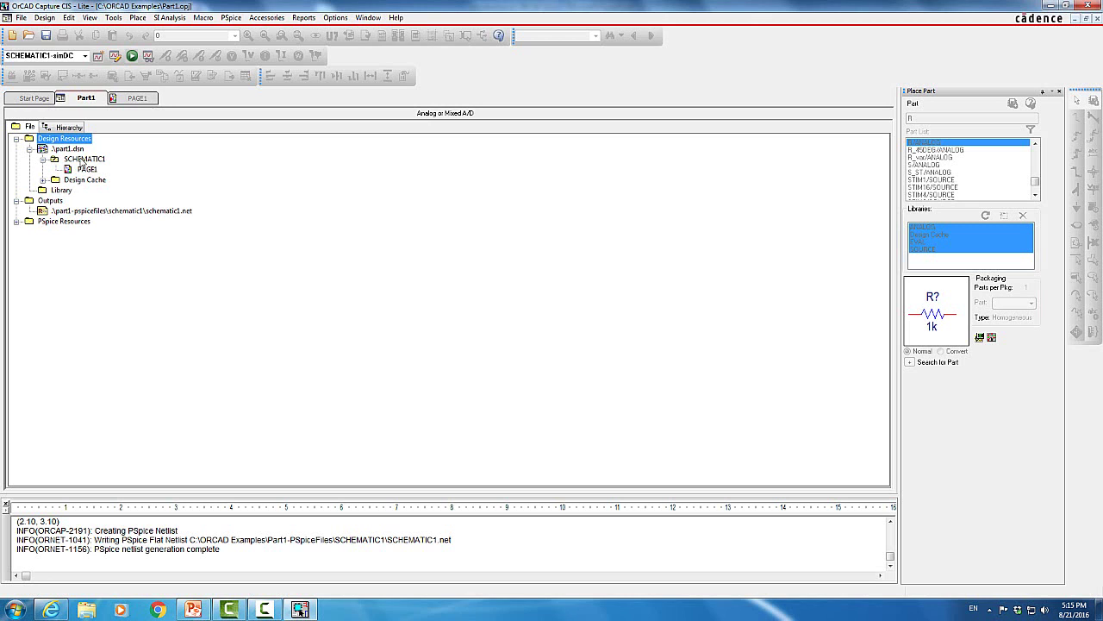
right_click(82, 162)
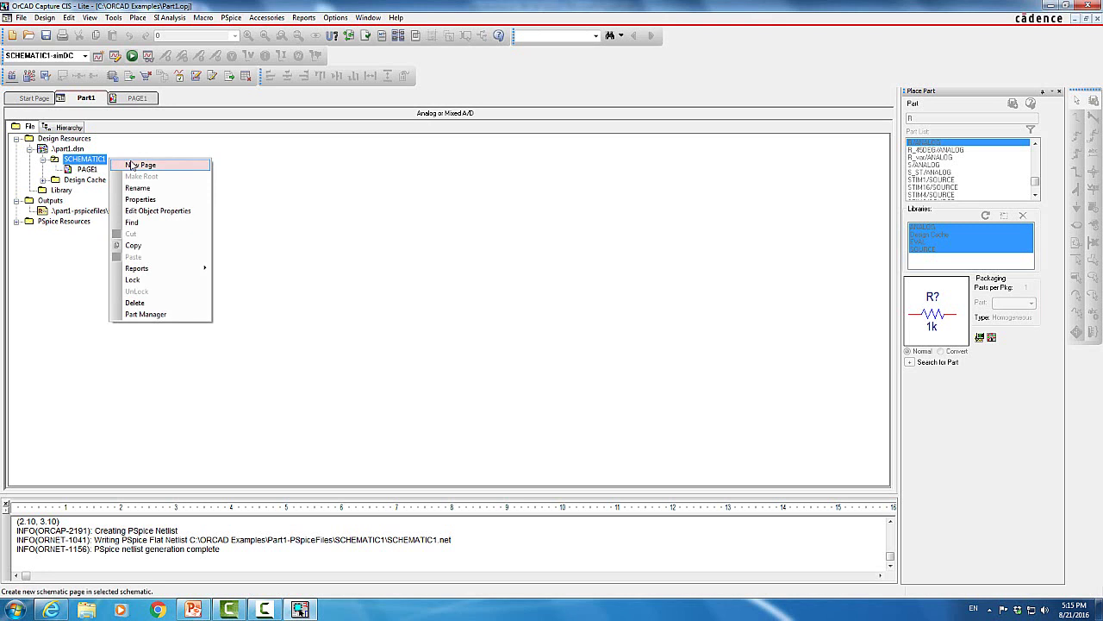
click(138, 165)
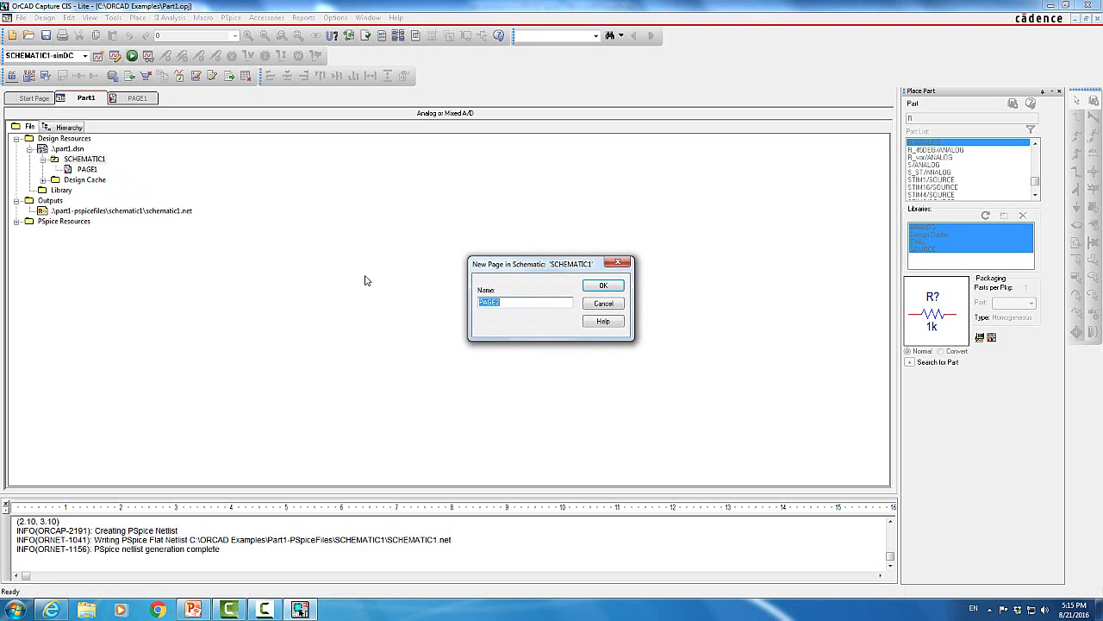
click(597, 285)
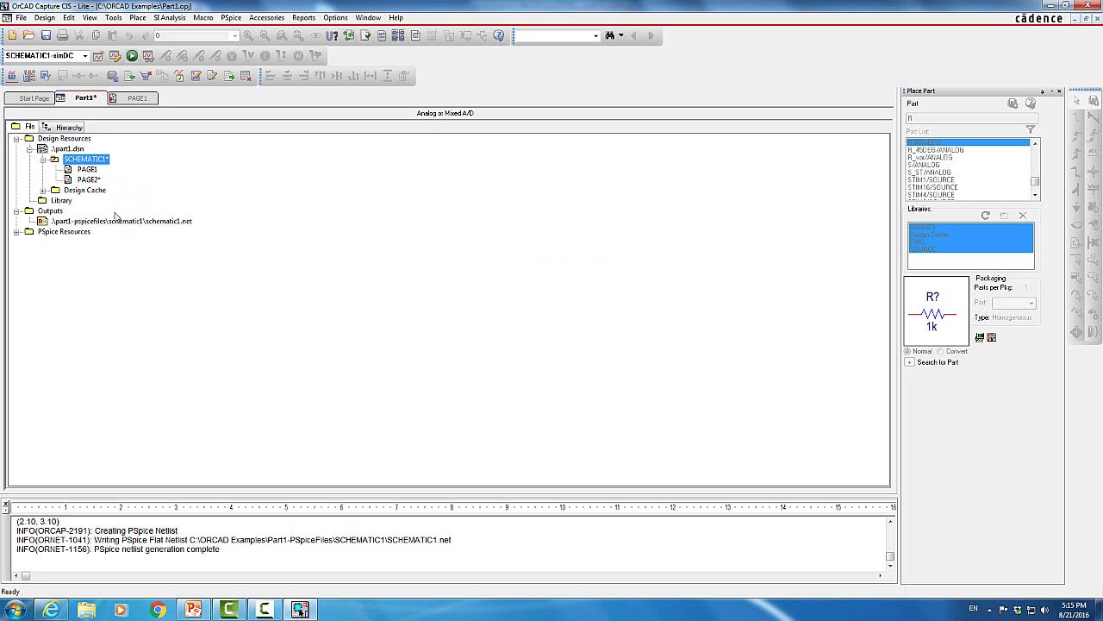
double_click(77, 180)
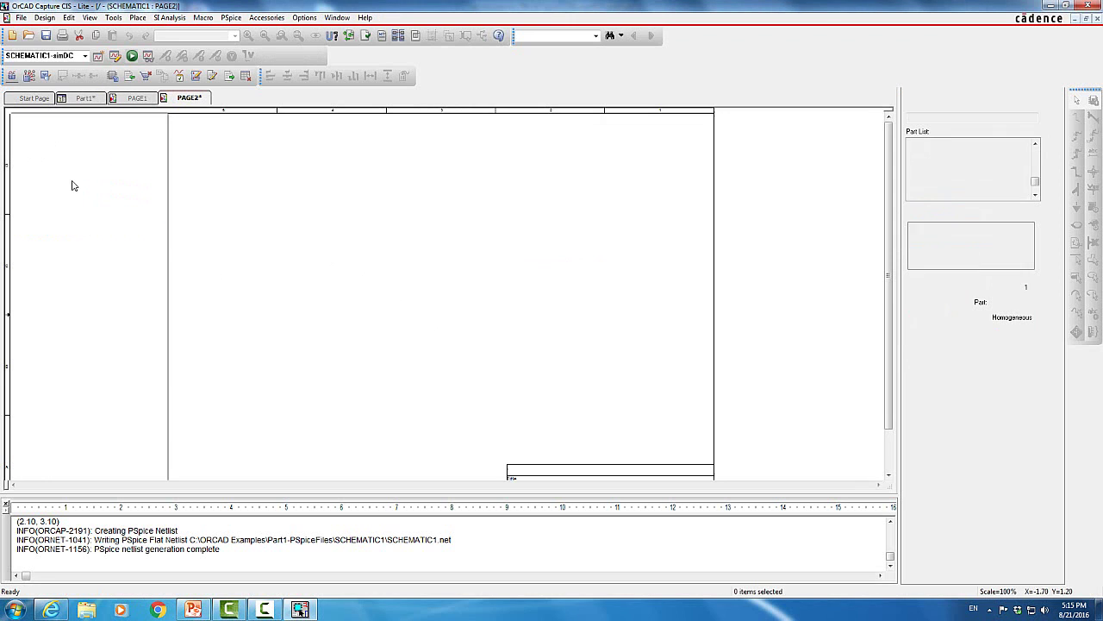
Delete the voltage markers around R2 and R3 from the circuit on PAGE1
click(137, 98)
click(391, 253)
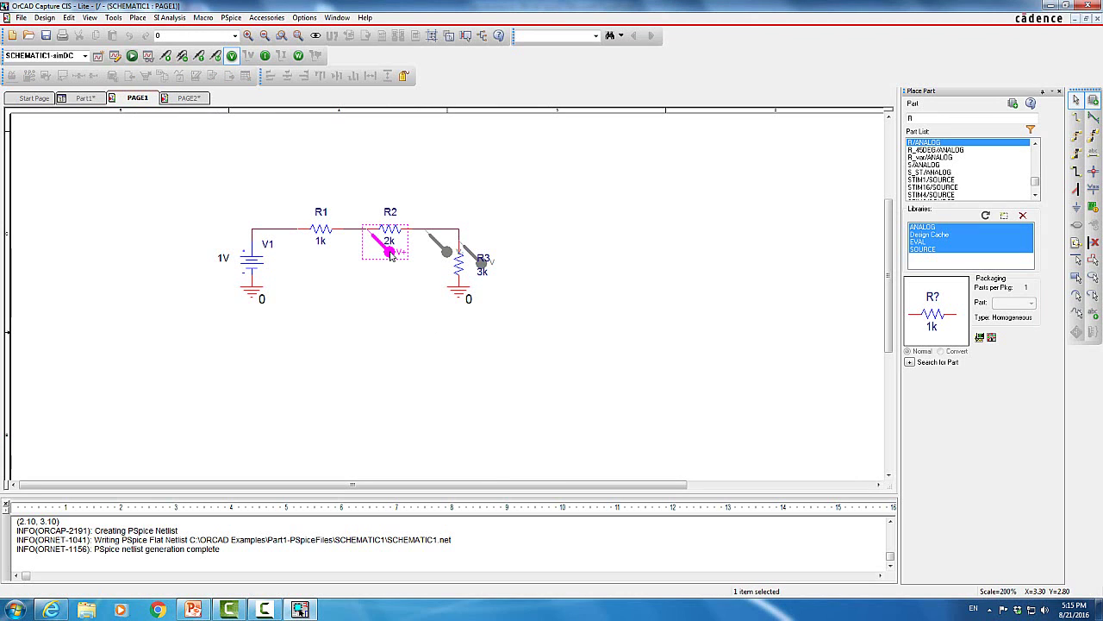
key(Delete)
click(481, 262)
key(Delete)
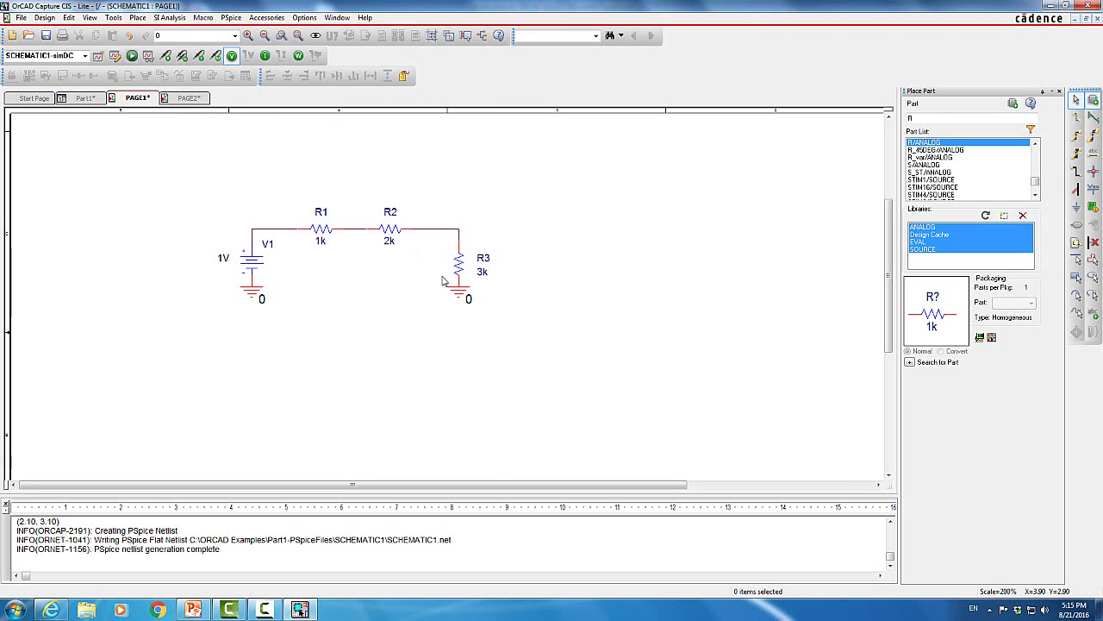
Save PAGE2 and PAGE1, and return to PAGE2
click(188, 99)
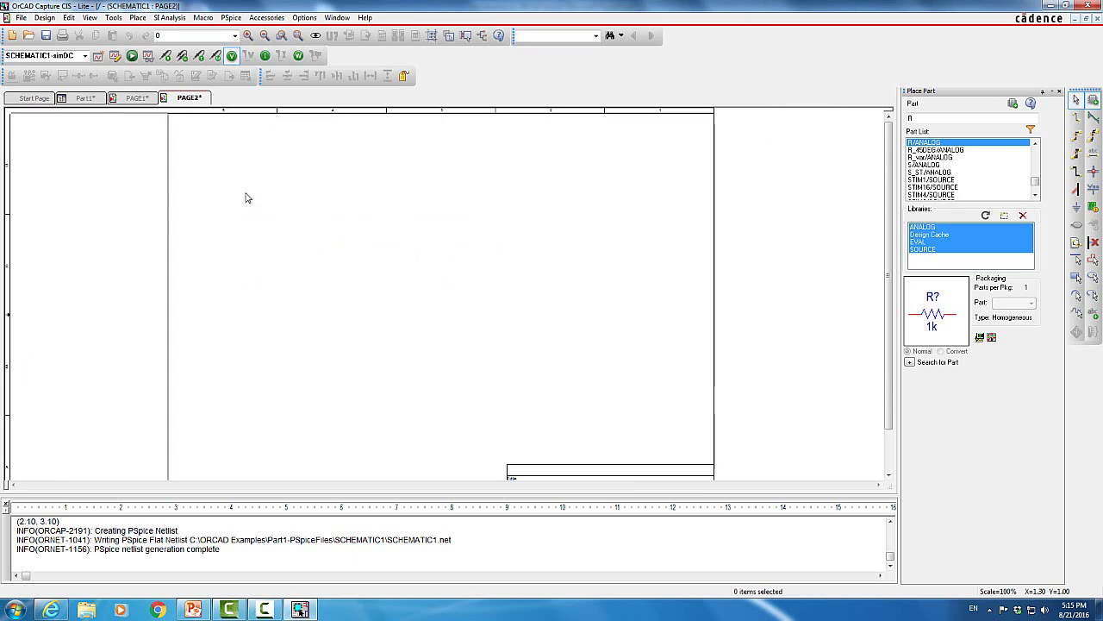
click(46, 37)
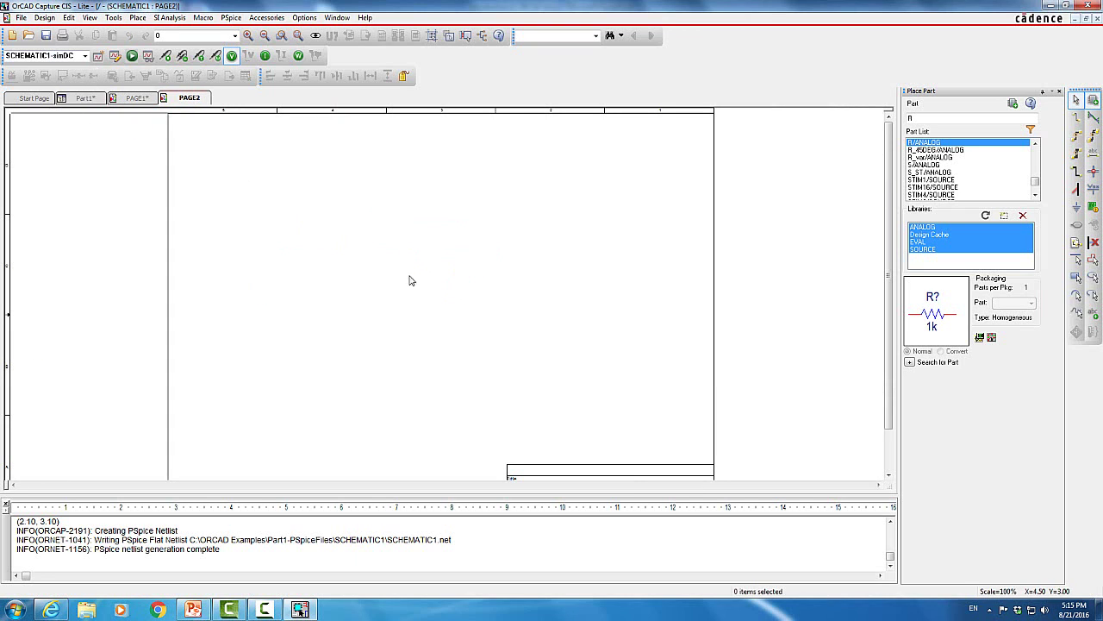
click(135, 98)
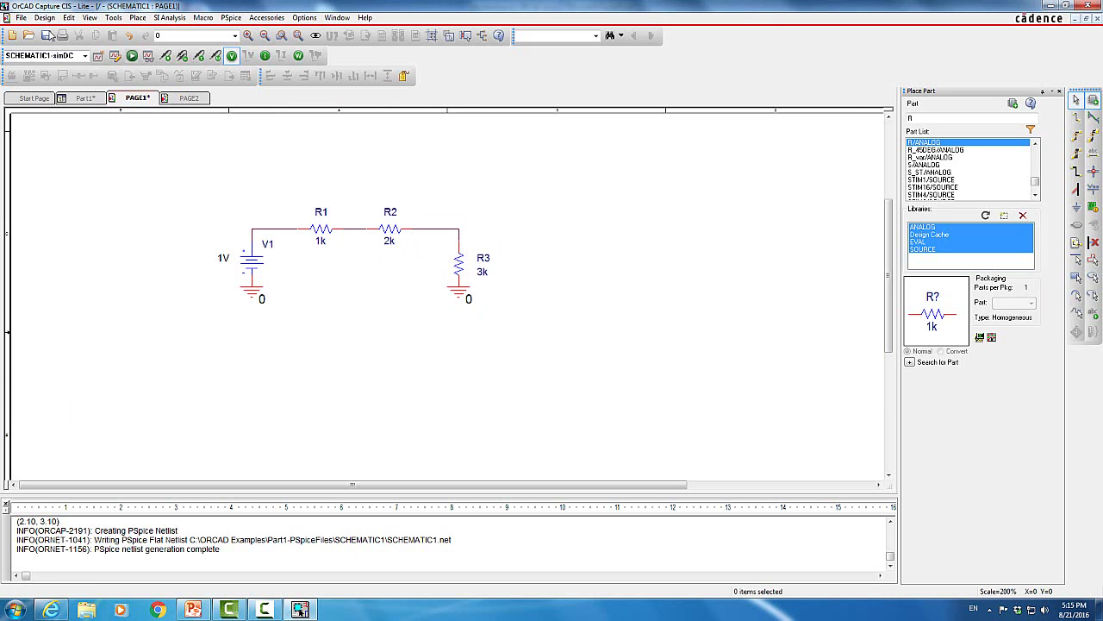
click(46, 35)
click(188, 98)
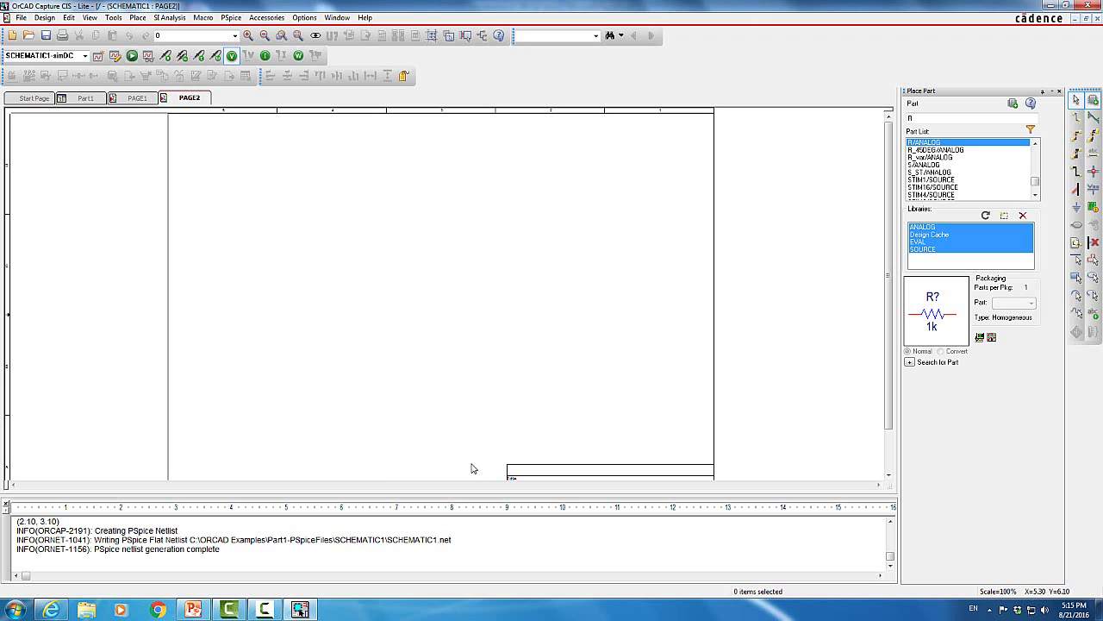
Look at the file and hierarchy views of the Part1 project, and go back to PAGE2
click(83, 97)
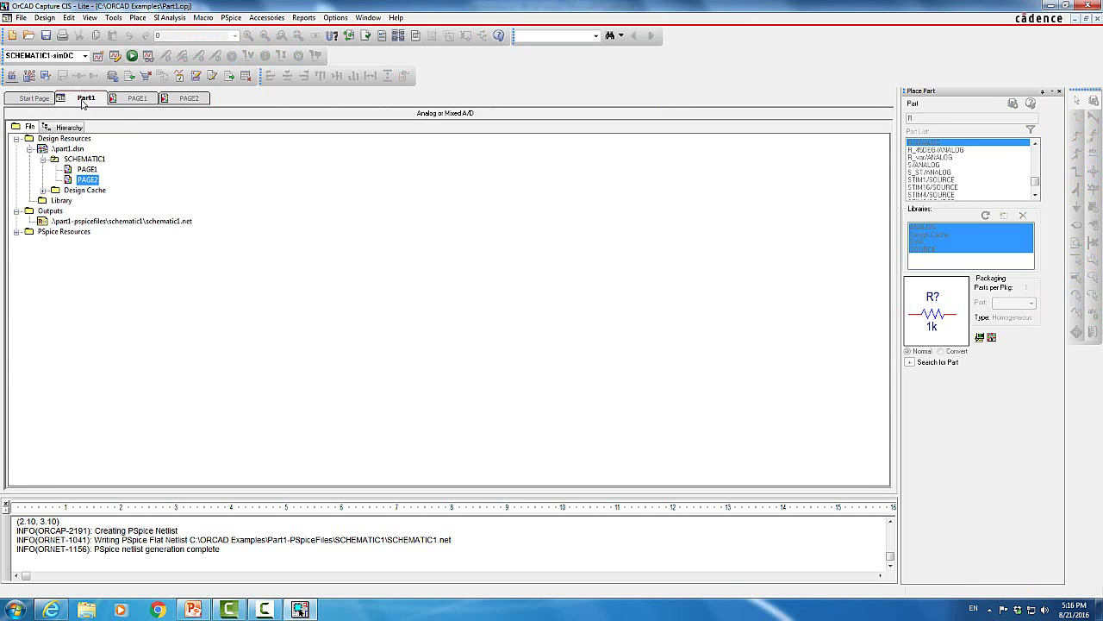
click(72, 127)
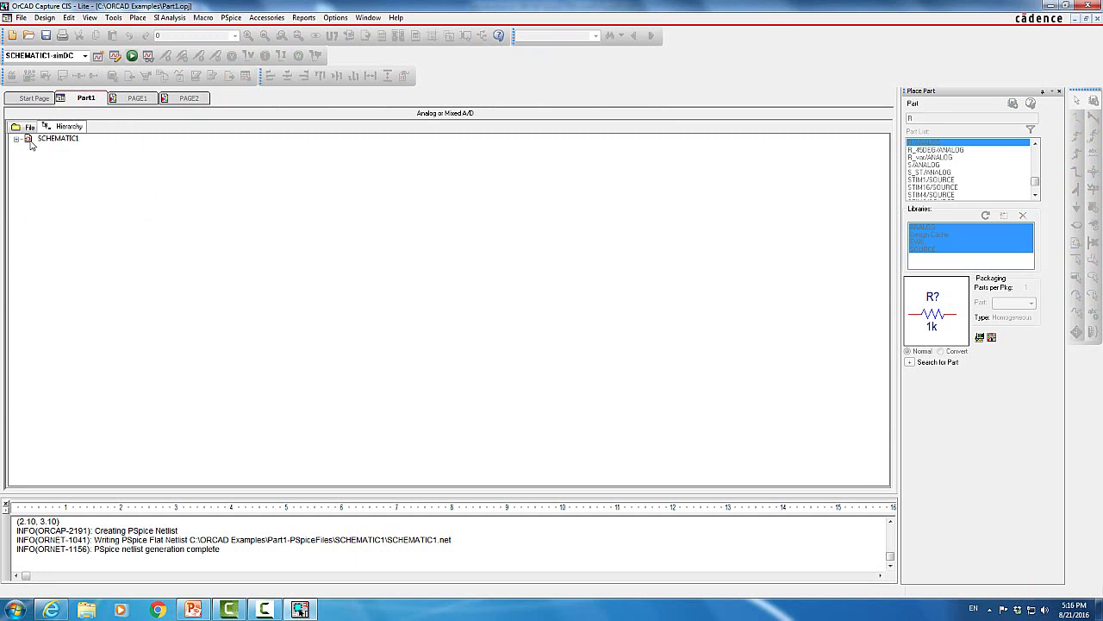
click(186, 101)
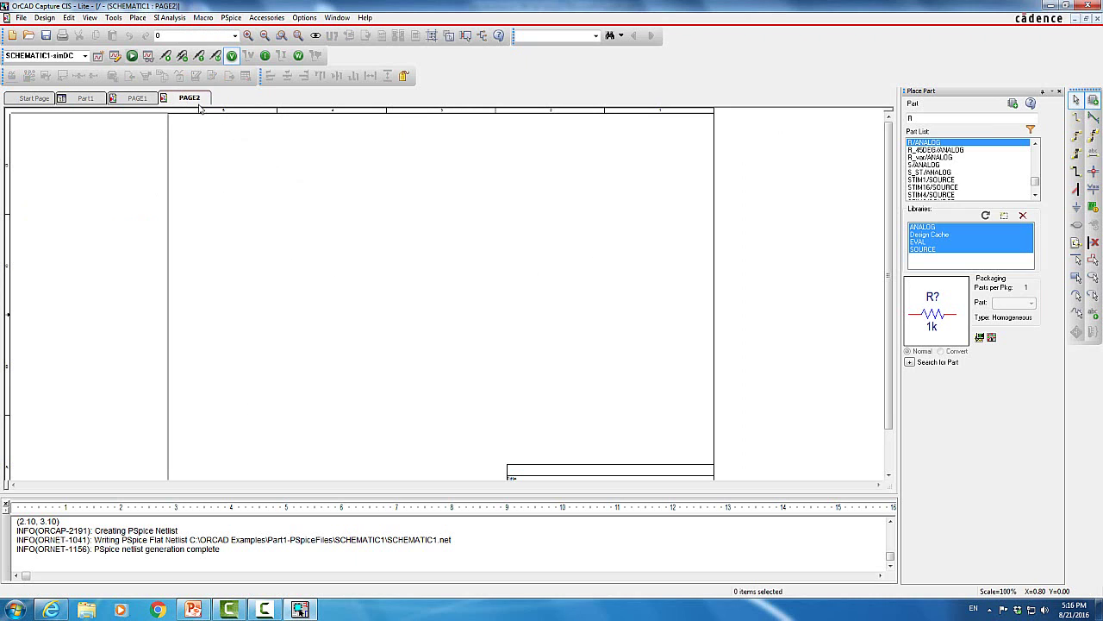
Place one VAC source from the SOURCE library in the upper left area of the PAGE2 drawing
click(972, 118)
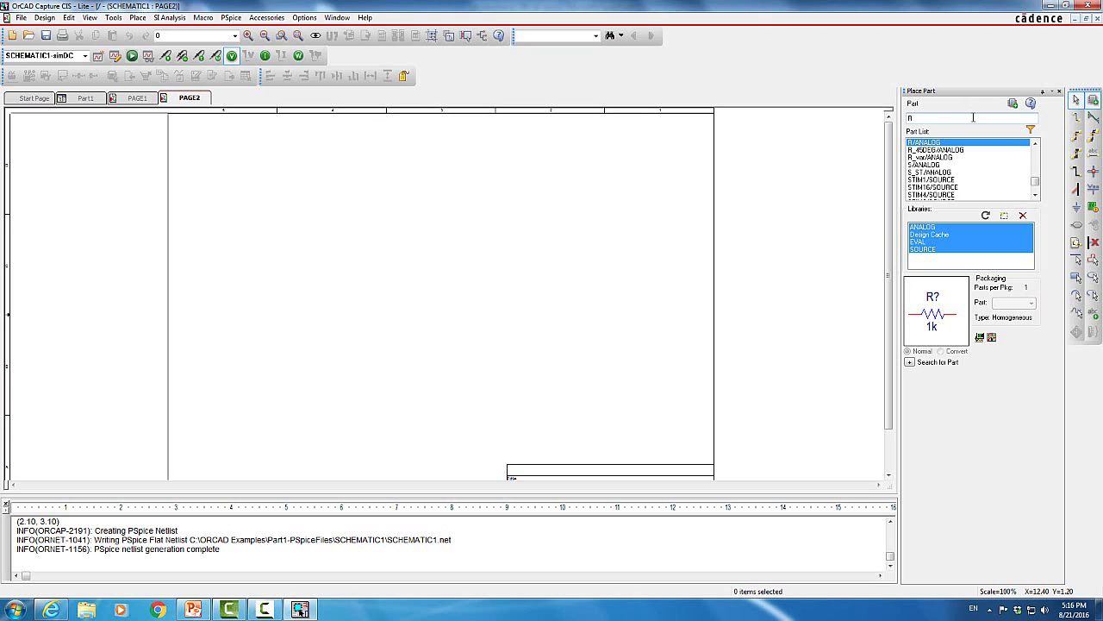
key(BackSpace)
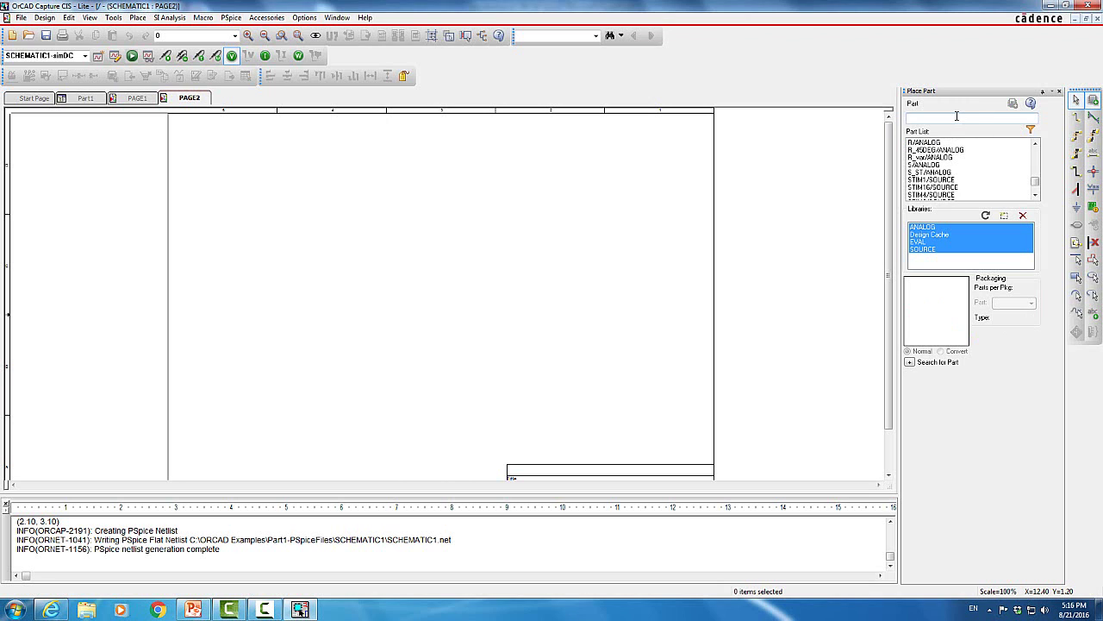
text(v)
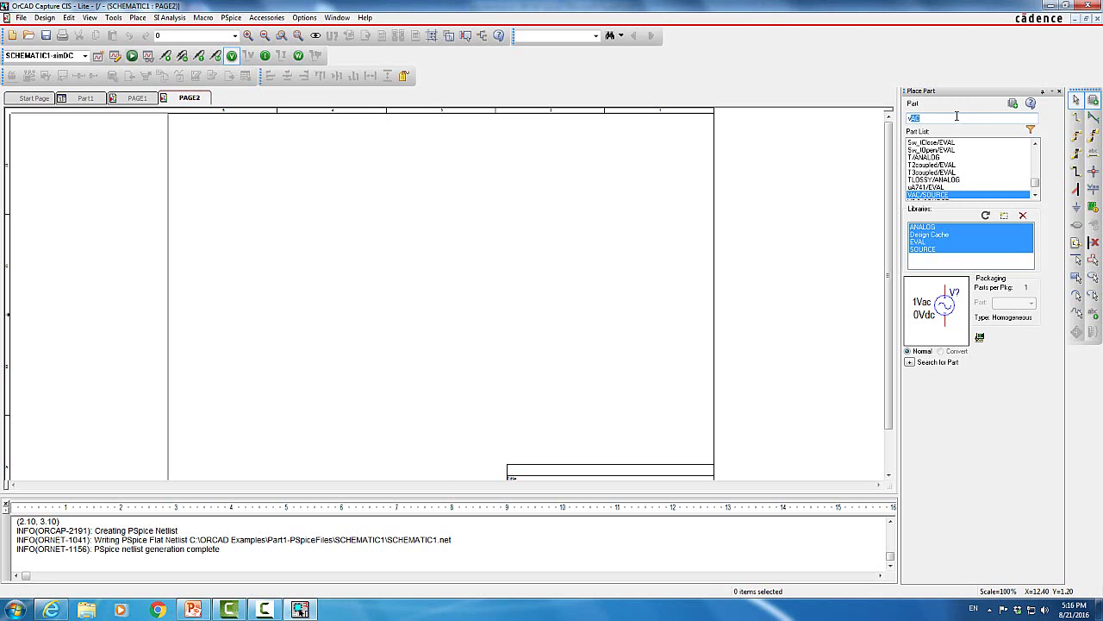
text(dc)
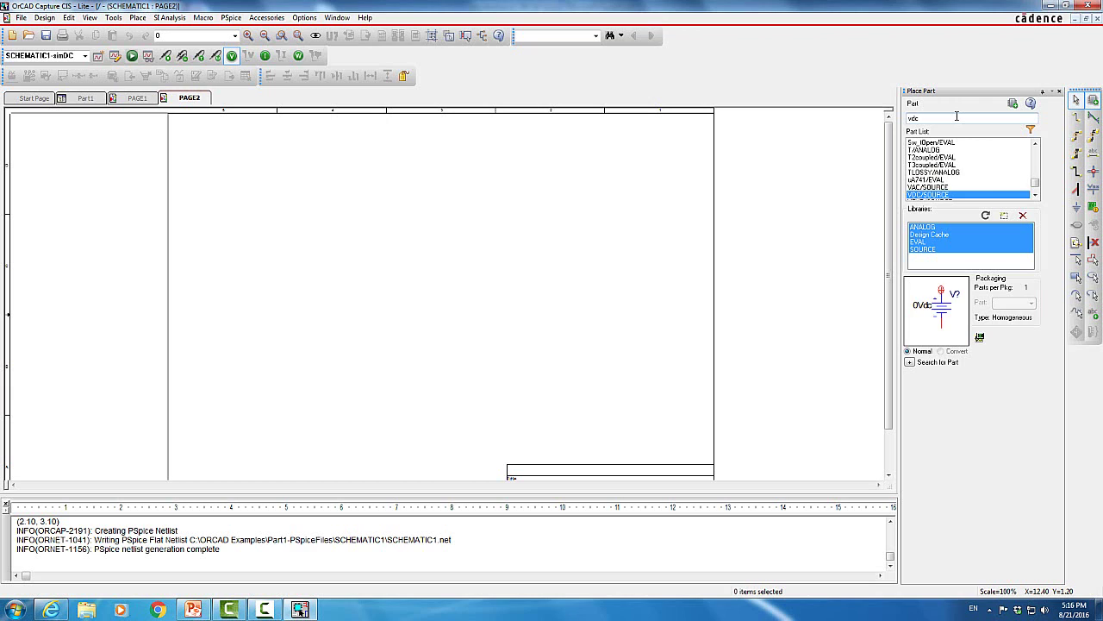
key(BackSpace)
key(BackSpace)
text(a)
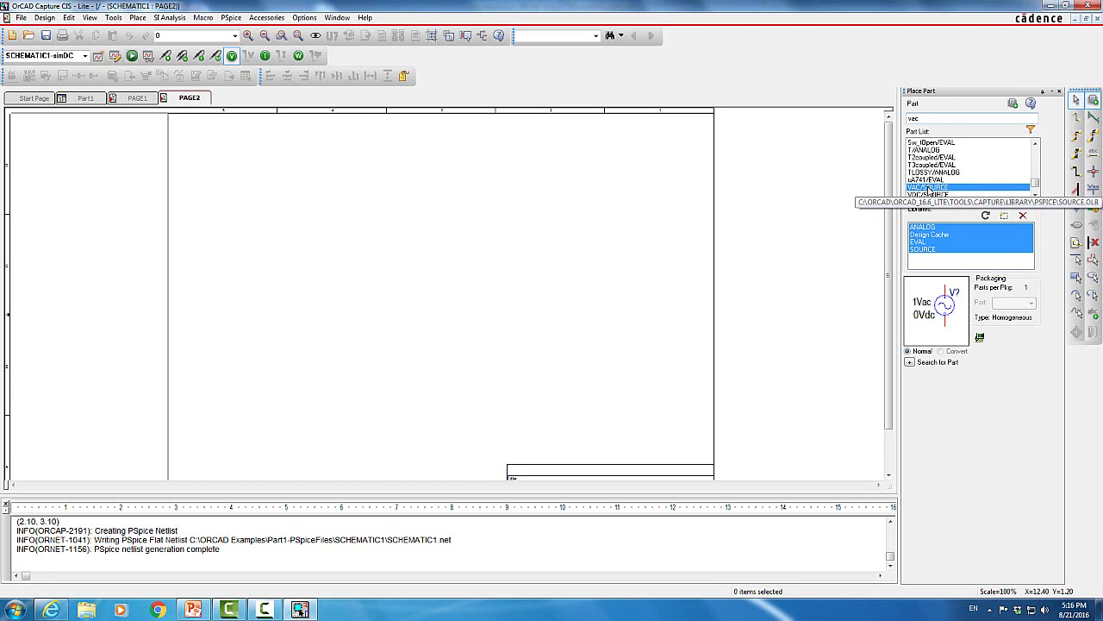
double_click(928, 188)
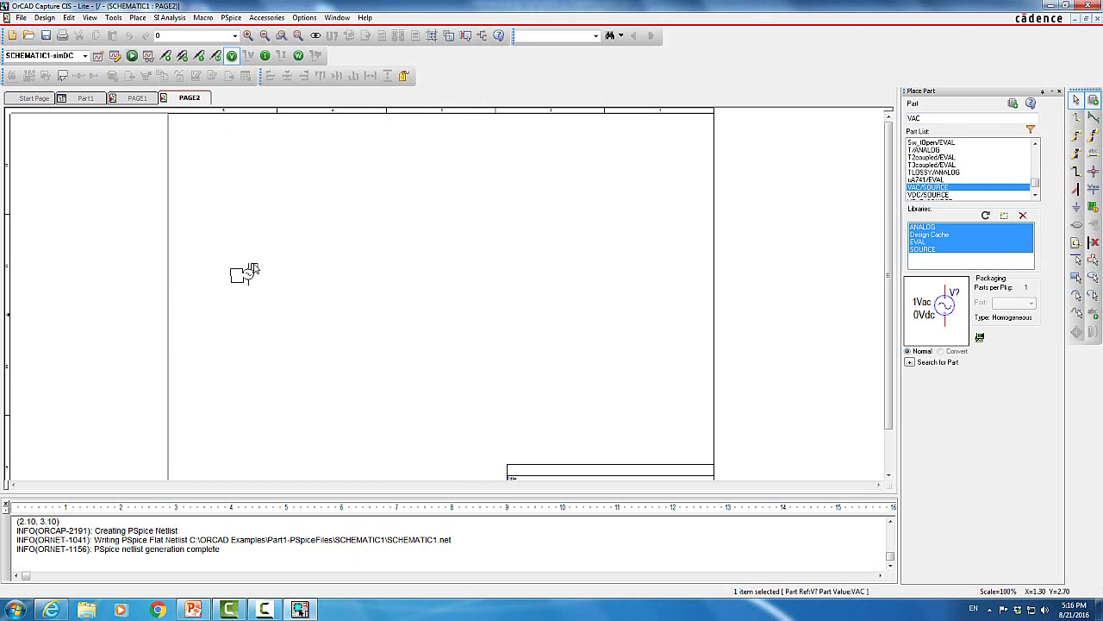
click(285, 255)
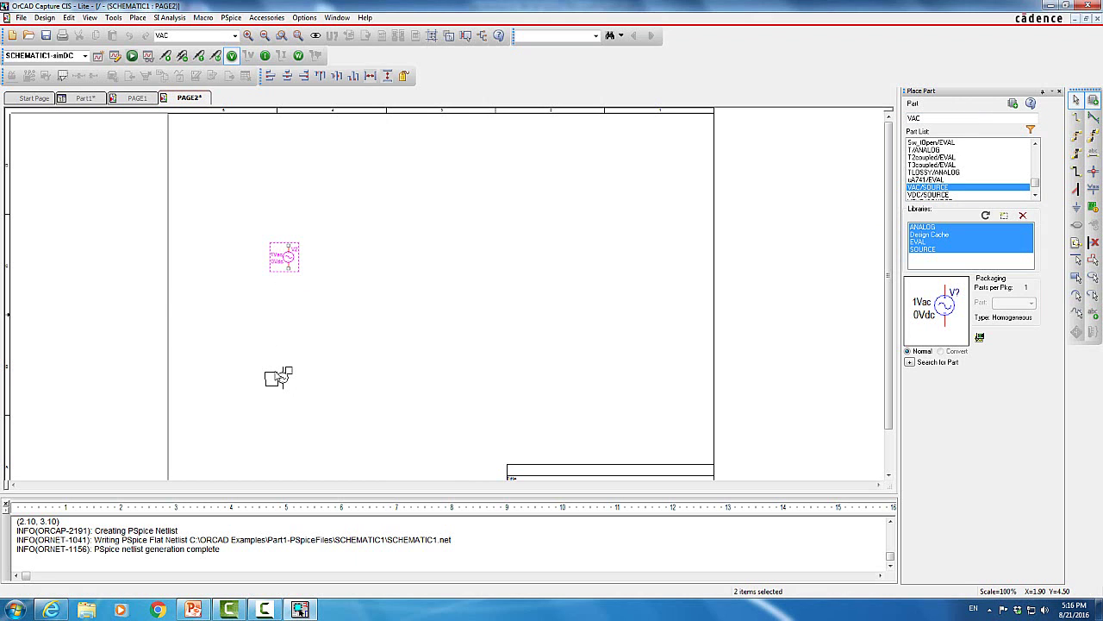
key(Escape)
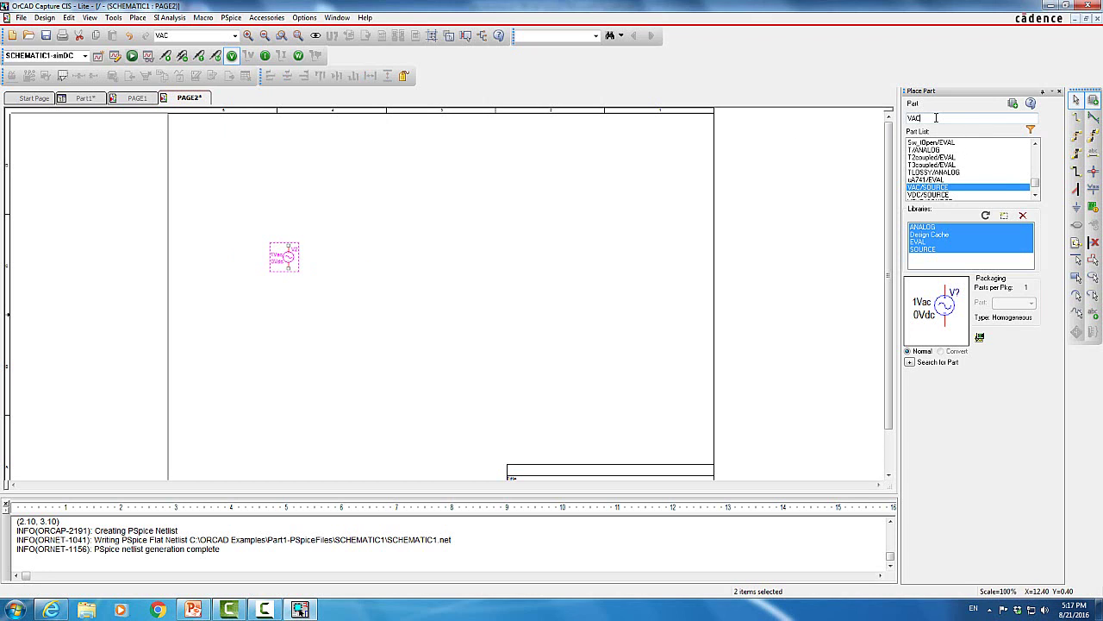
Place one horizontal resistor R from the ANALOG library above and to the right of the AC source
key(BackSpace)
key(BackSpace)
key(BackSpace)
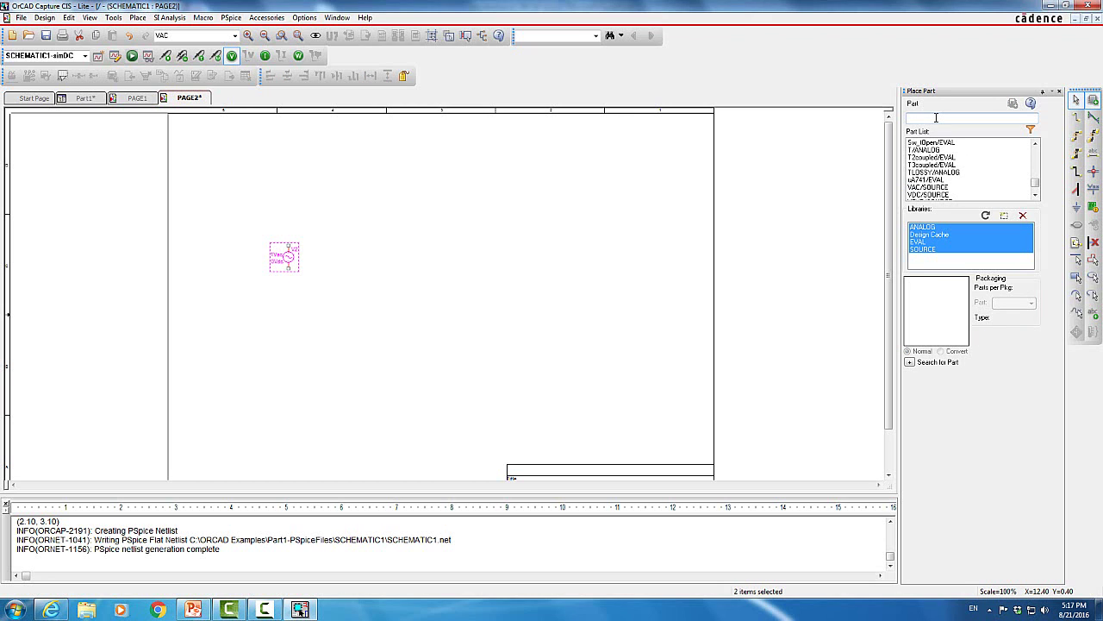
text(r)
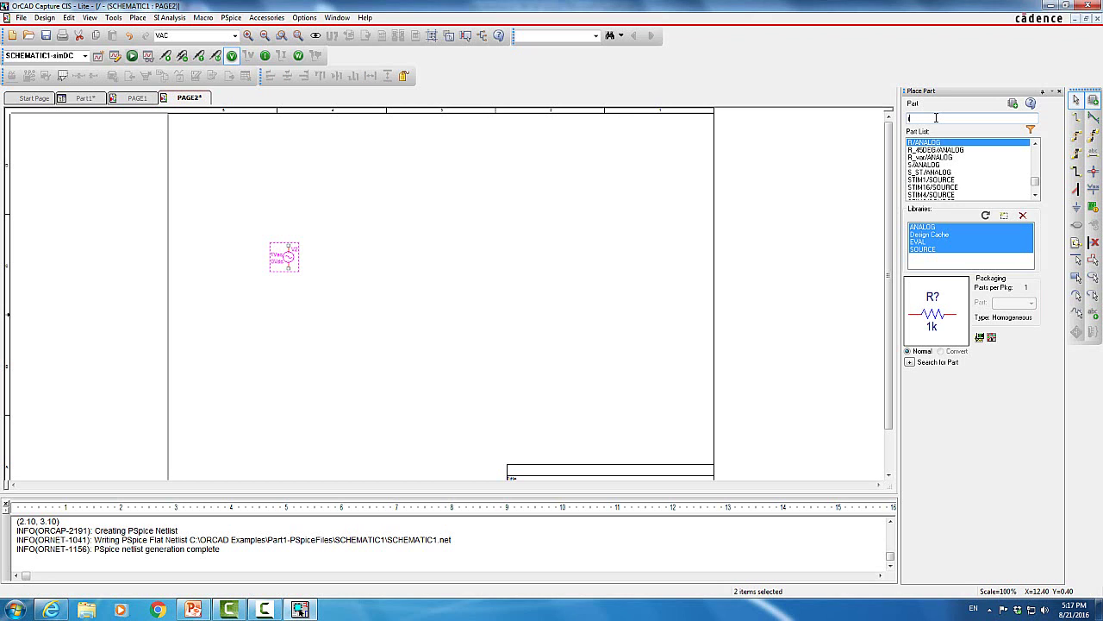
key(Return)
key(r)
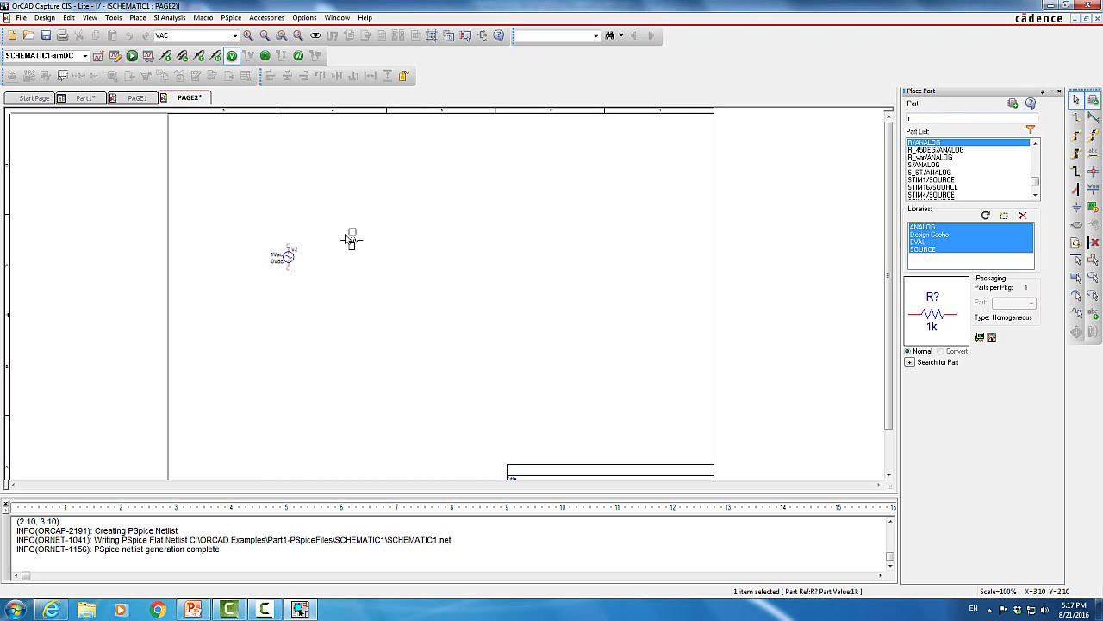
key(r)
click(340, 234)
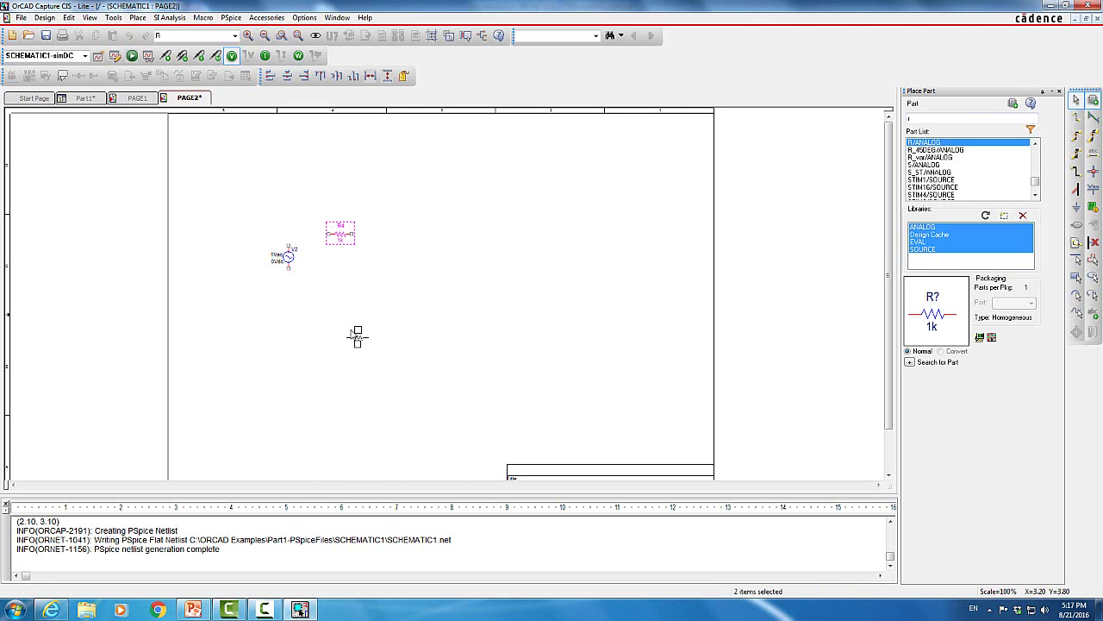
key(Escape)
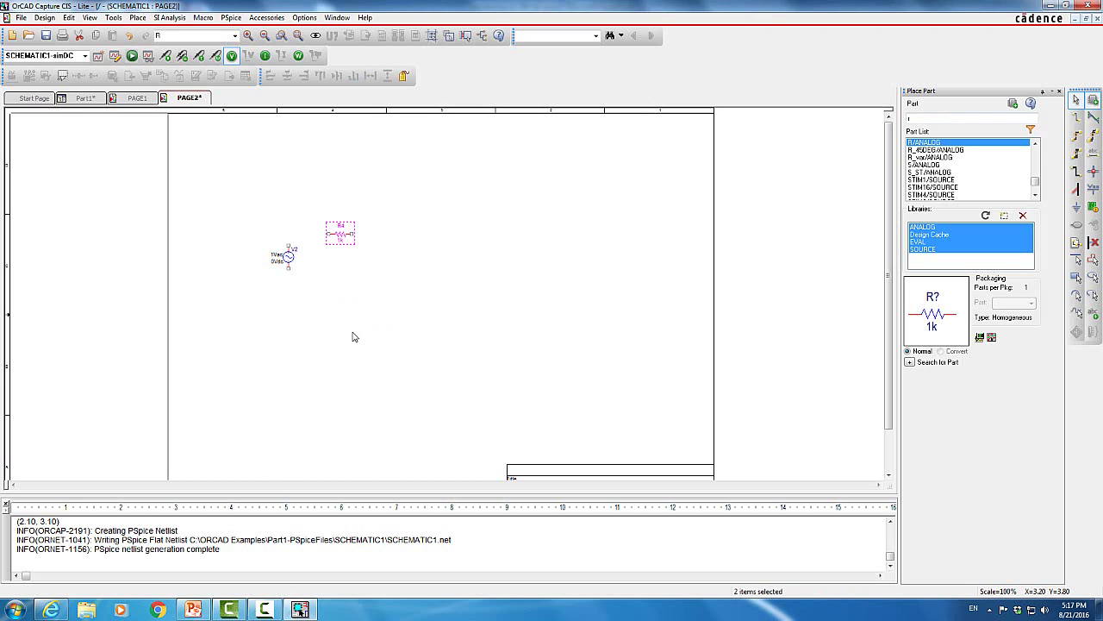
Place one vertical capacitor C from the ANALOG library to the right of the resistor
click(936, 118)
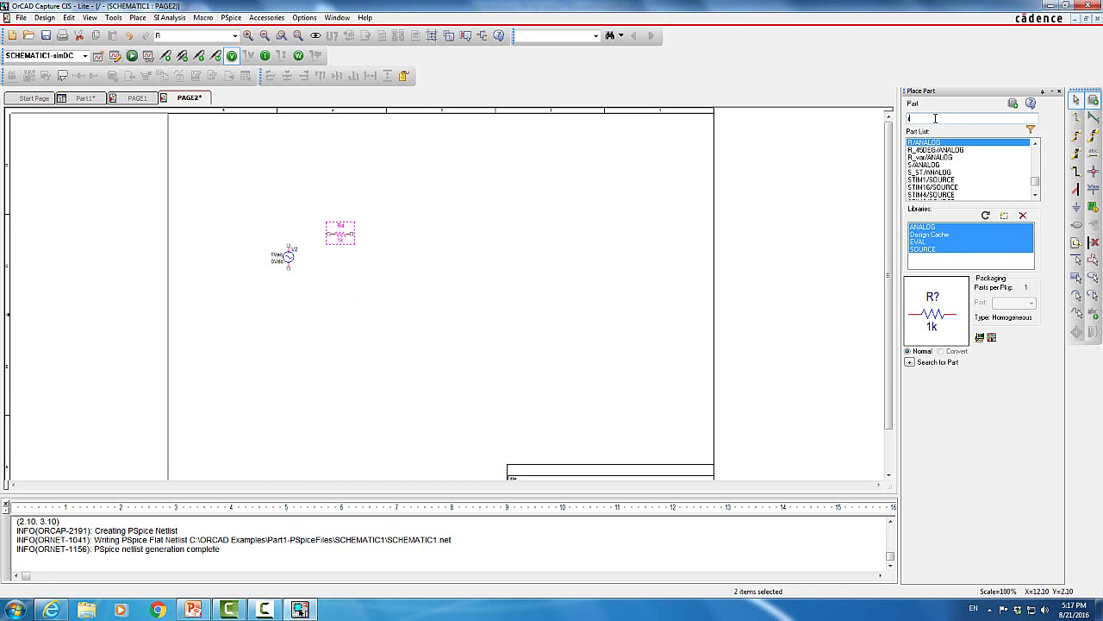
key(BackSpace)
text(c)
key(Return)
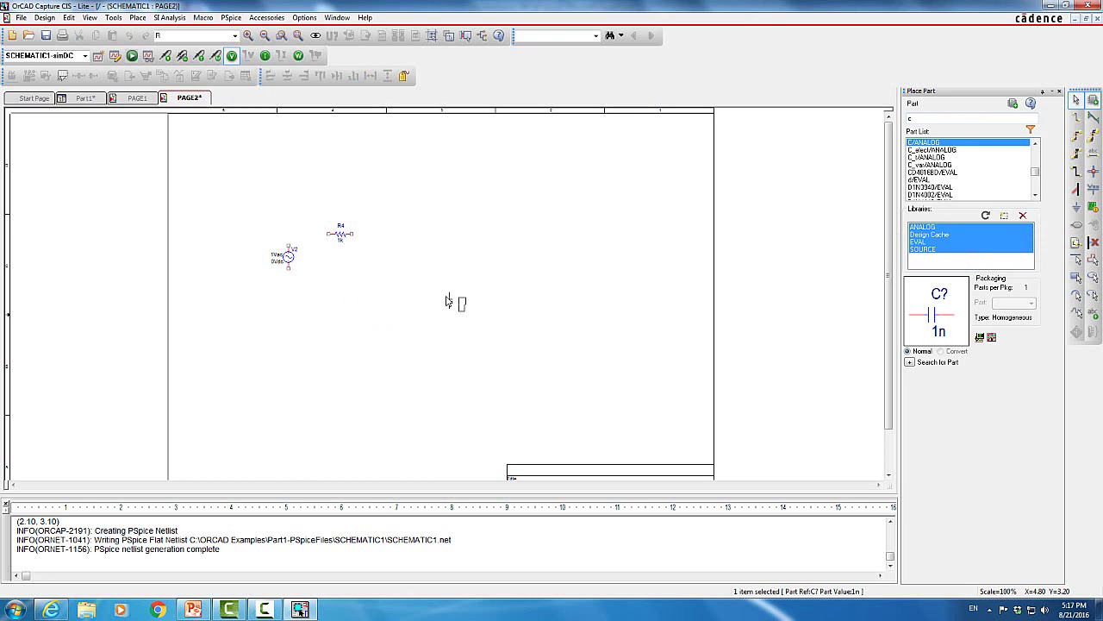
click(400, 251)
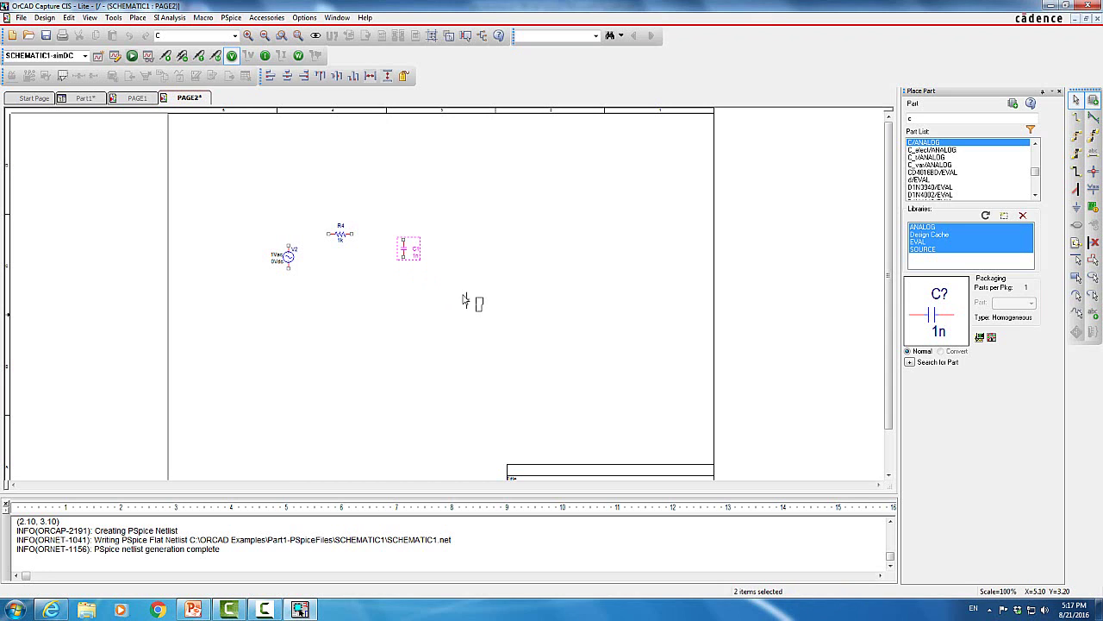
key(Escape)
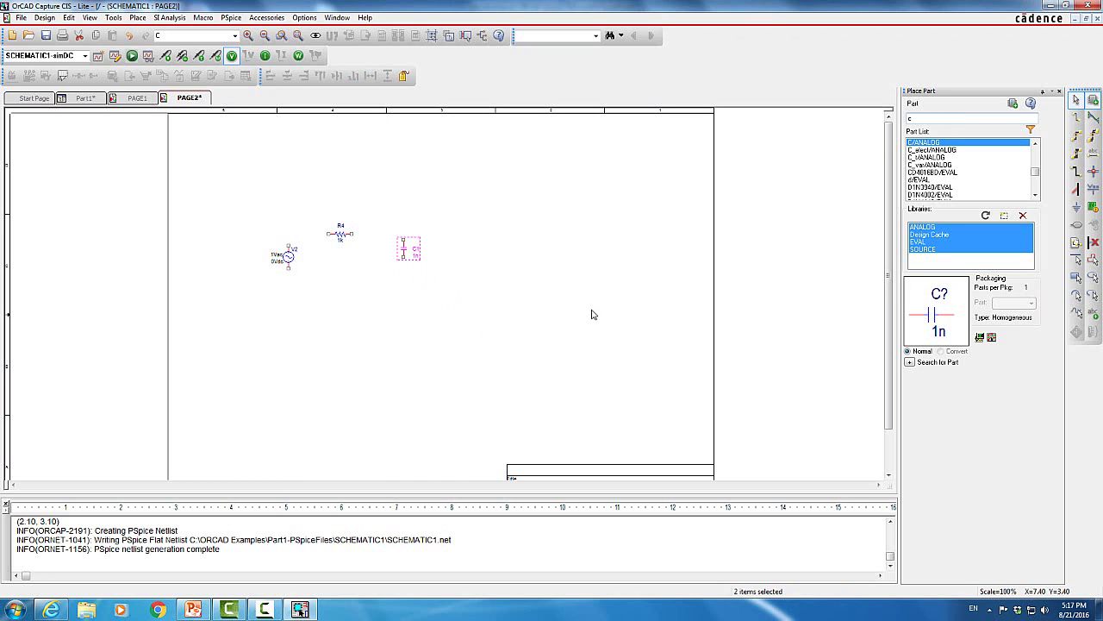
key(BackSpace)
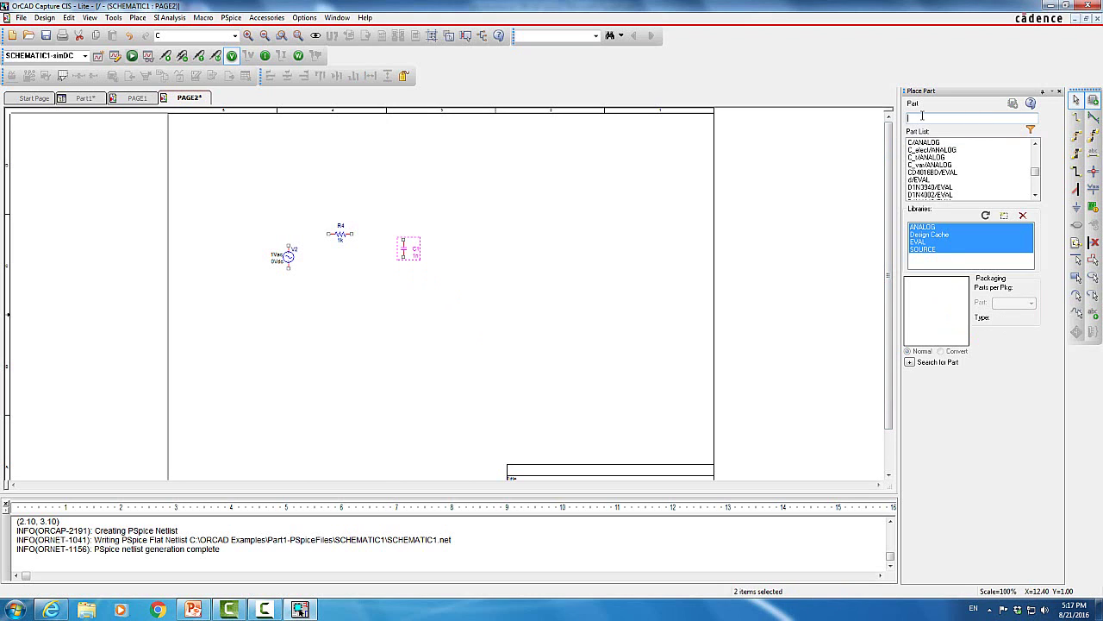
text(c)
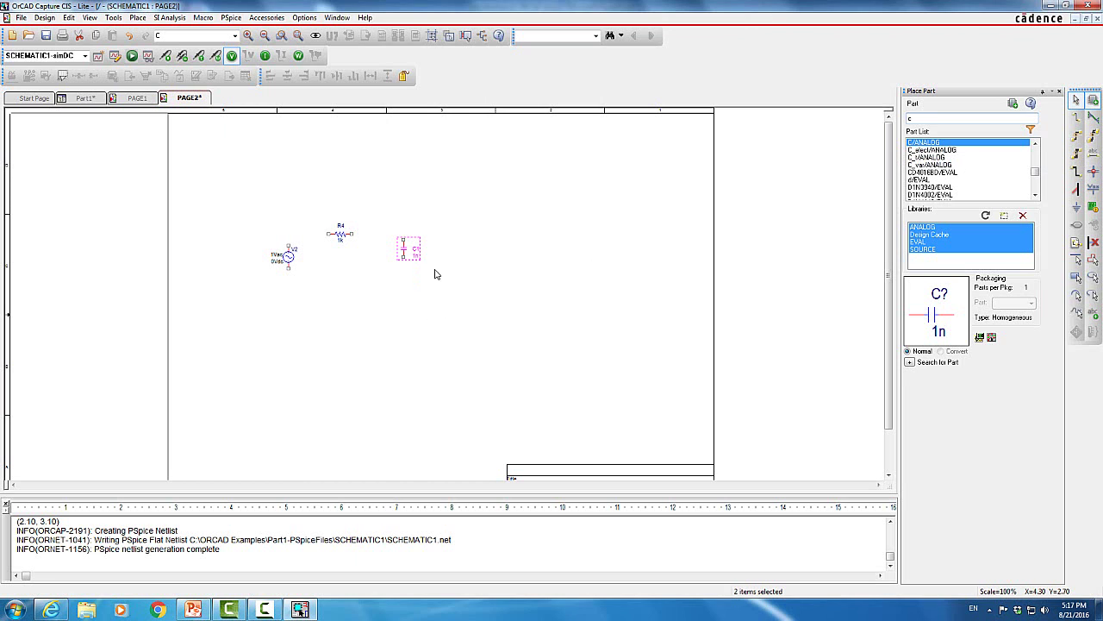
double_click(916, 143)
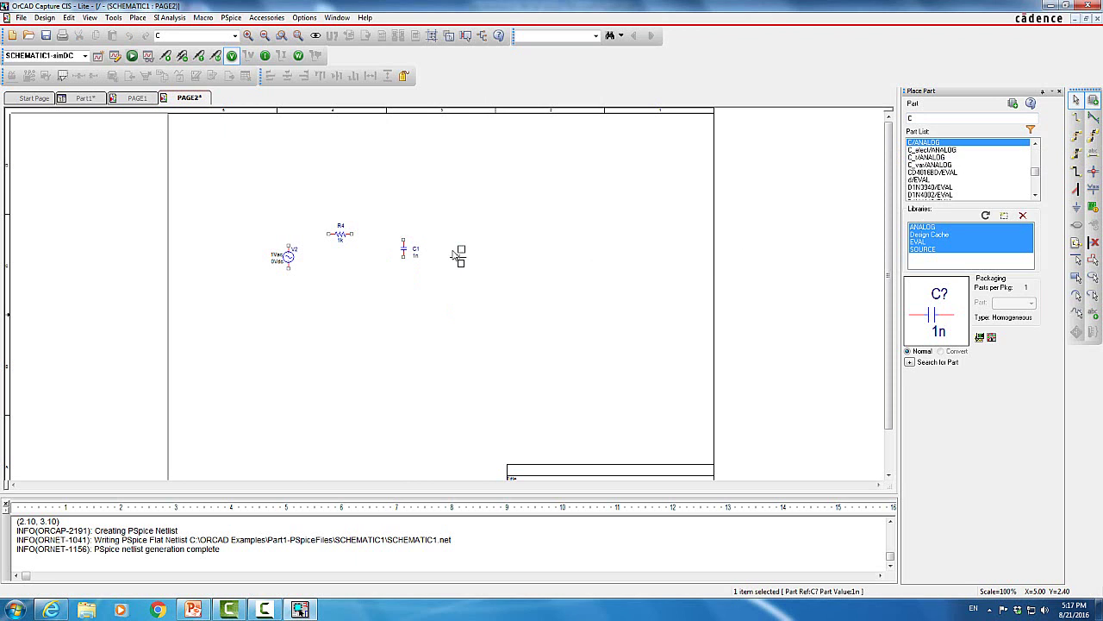
key(r)
key(r)
key(r)
key(Escape)
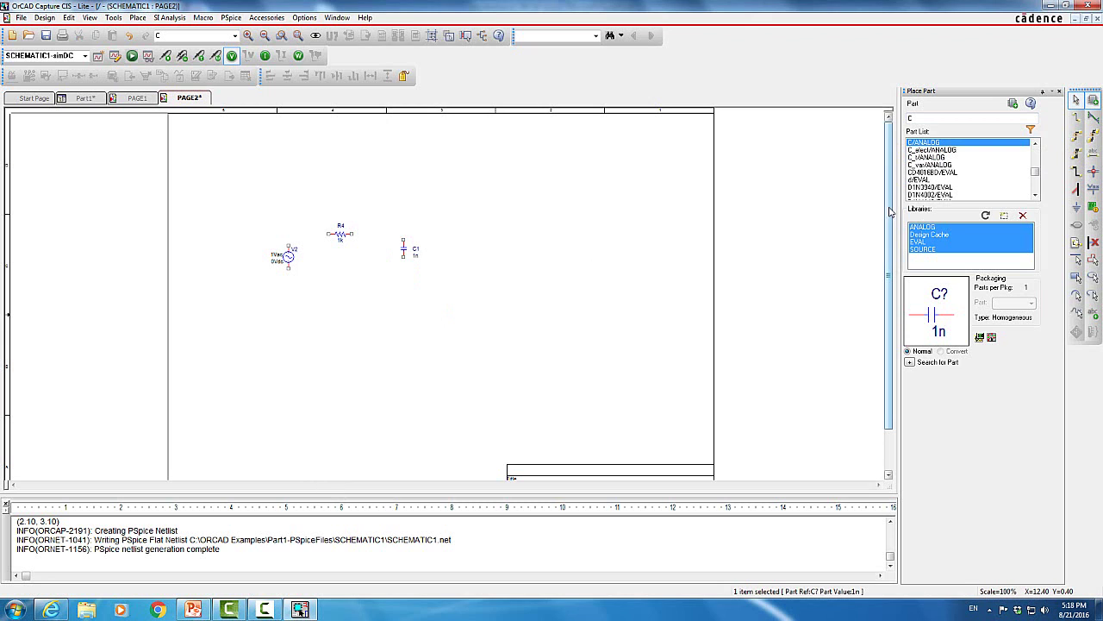
Wire the AC source's upper pin to the resistor, and the resistor's other end to the capacitor's upper pin
click(1077, 117)
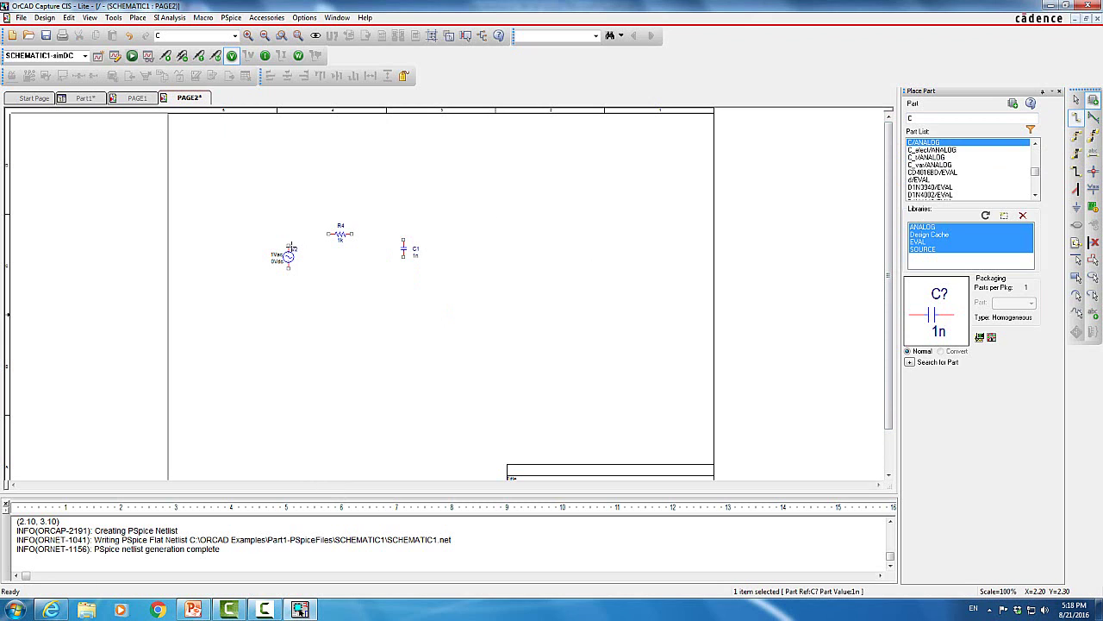
click(289, 247)
click(329, 232)
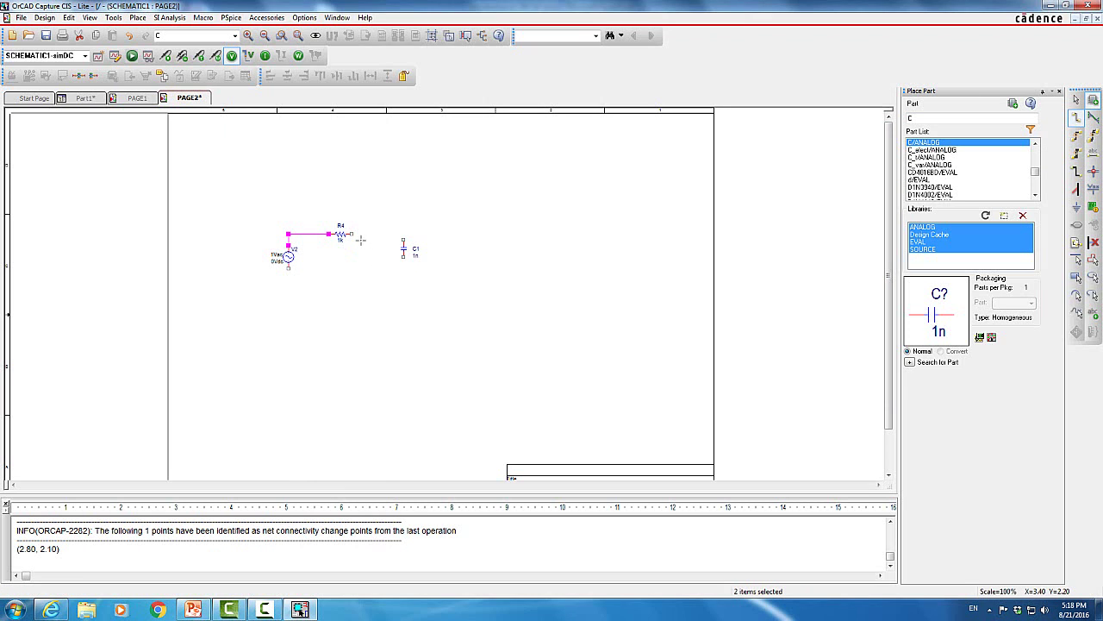
click(352, 233)
click(403, 234)
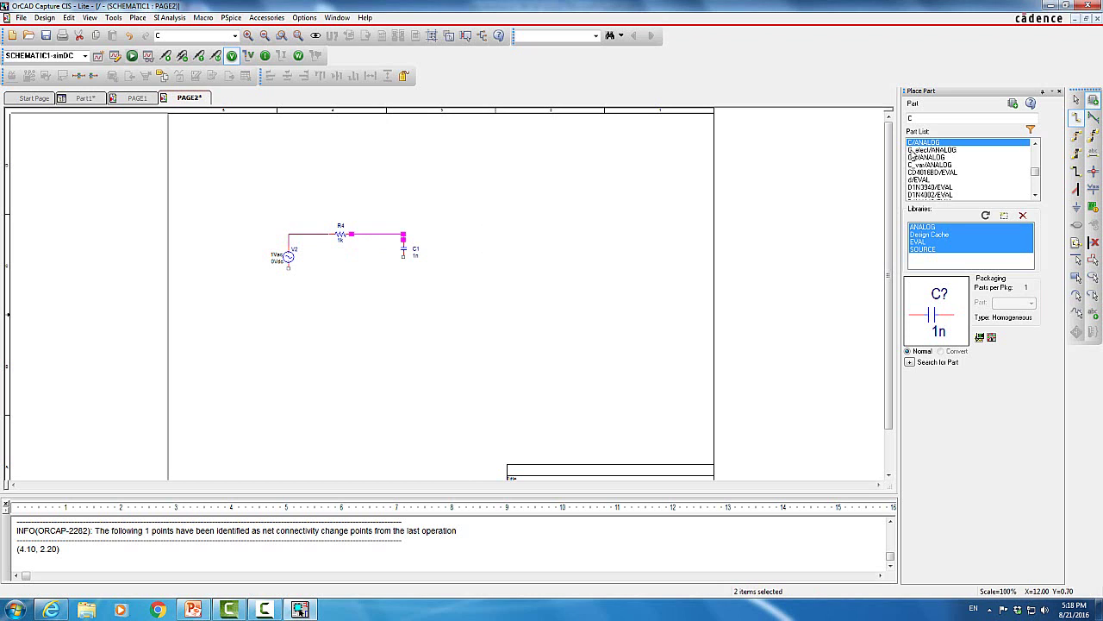
click(1077, 120)
Place 0/CAPSYM ground symbols on the lower pins of the capacitor and the AC source
click(1076, 207)
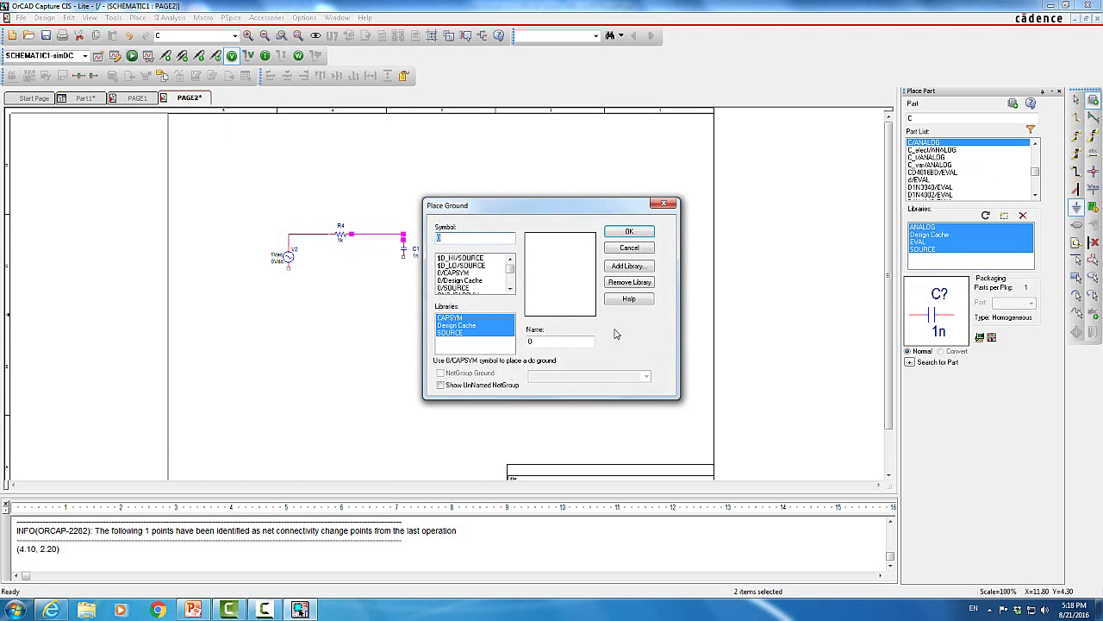
click(466, 274)
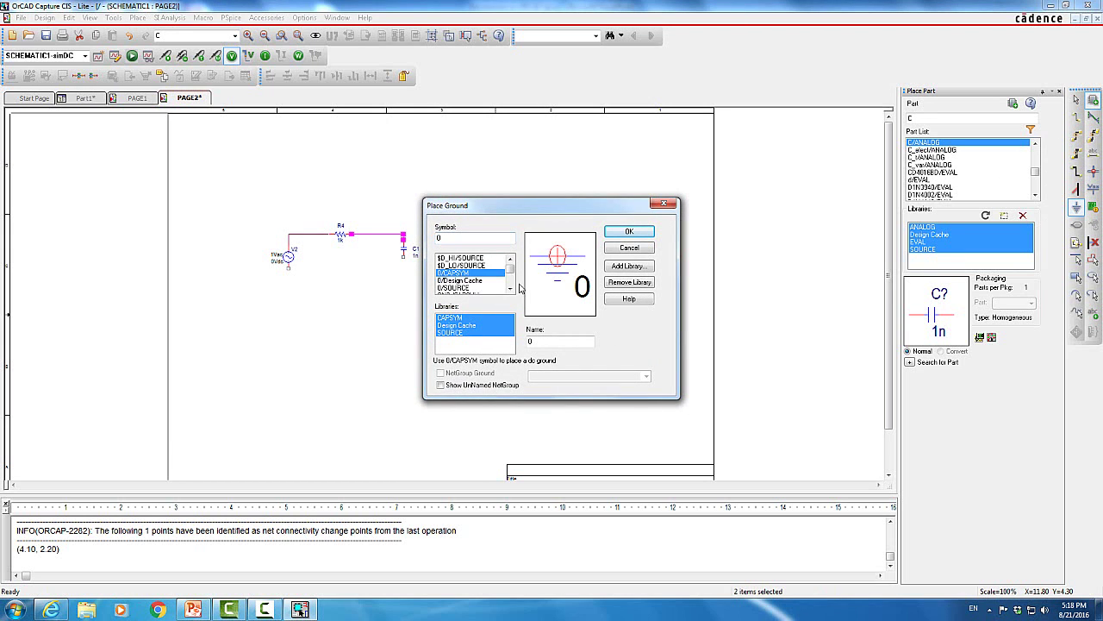
click(630, 231)
click(405, 266)
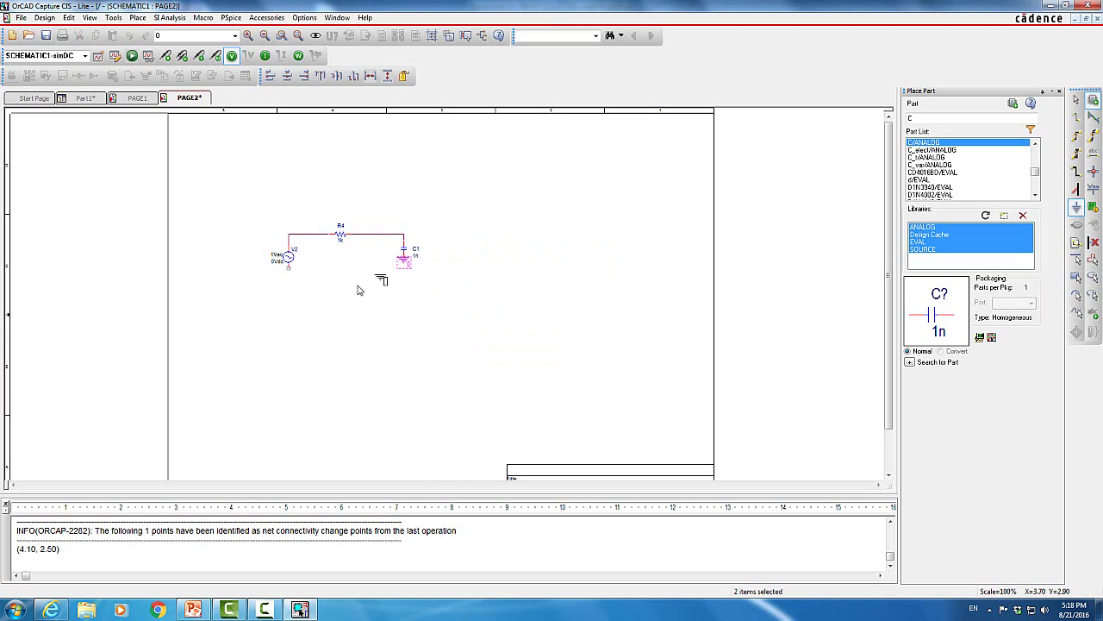
click(288, 276)
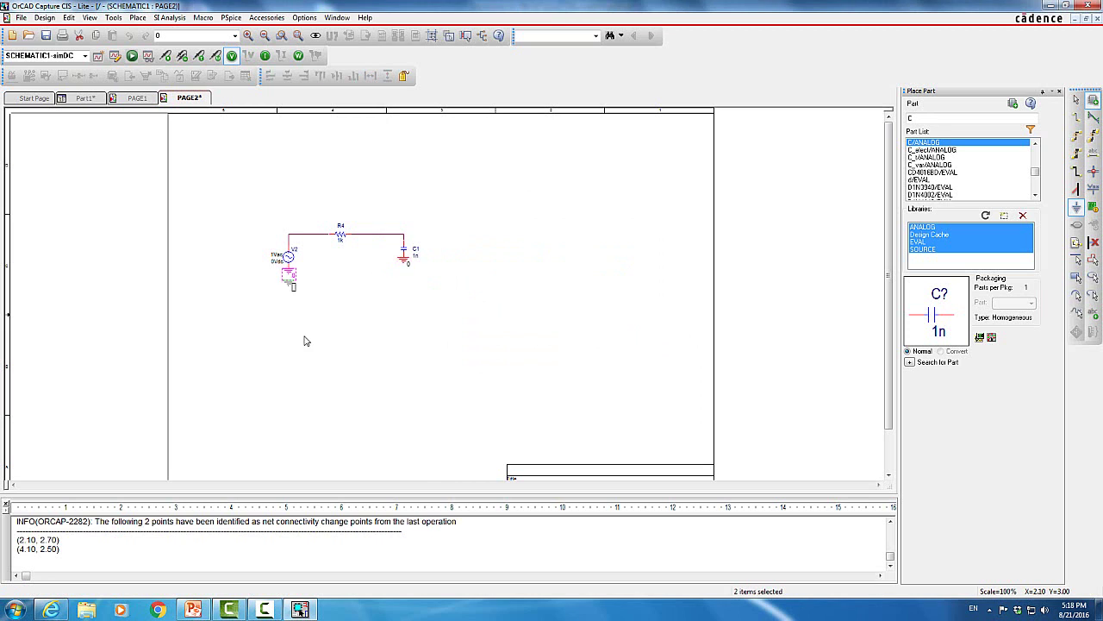
key(Escape)
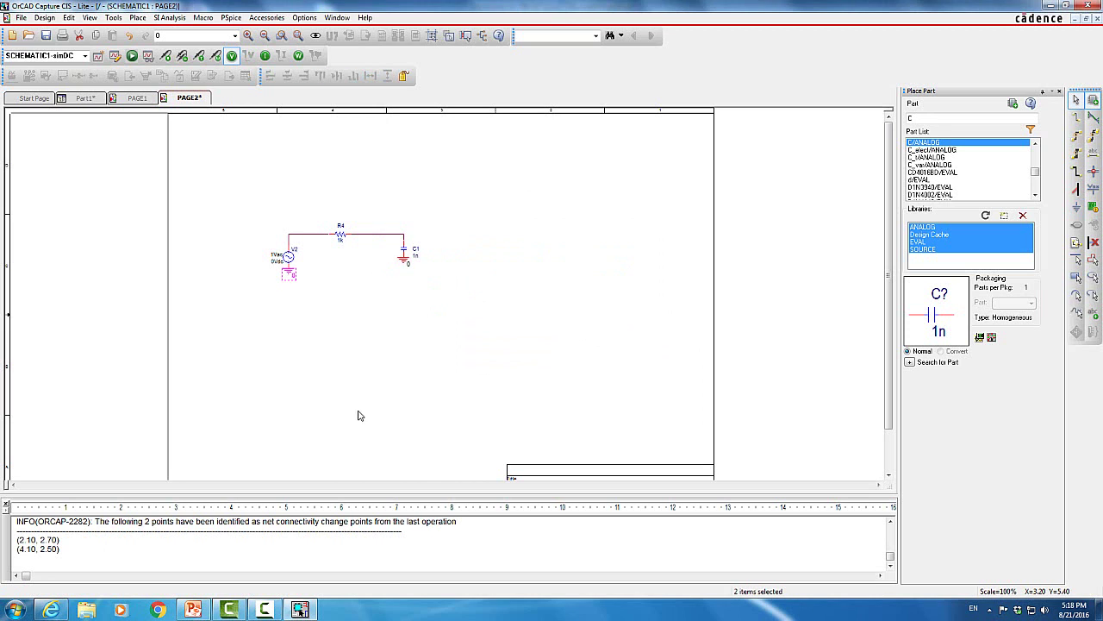
Set the value of capacitor C1 to 3u
click(415, 256)
double_click(416, 260)
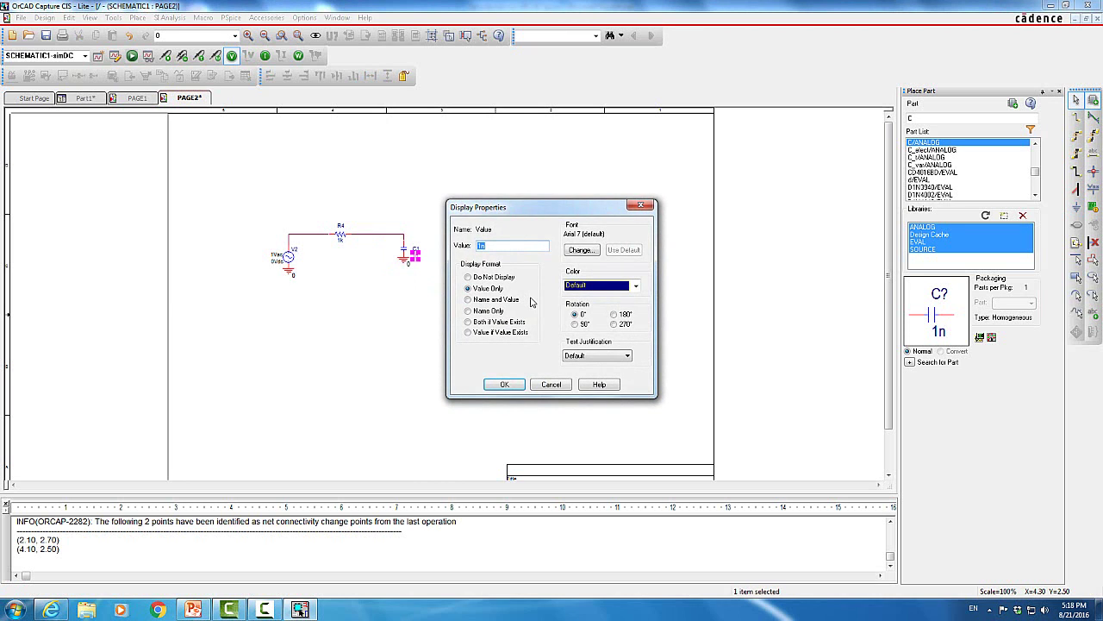
text(3u)
click(504, 385)
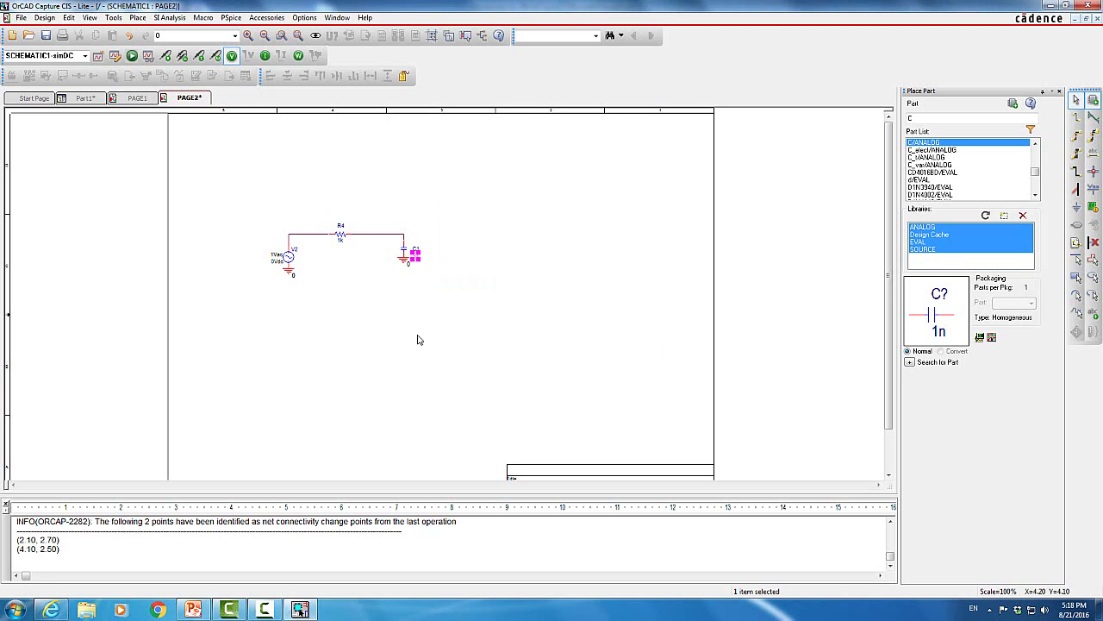
click(428, 324)
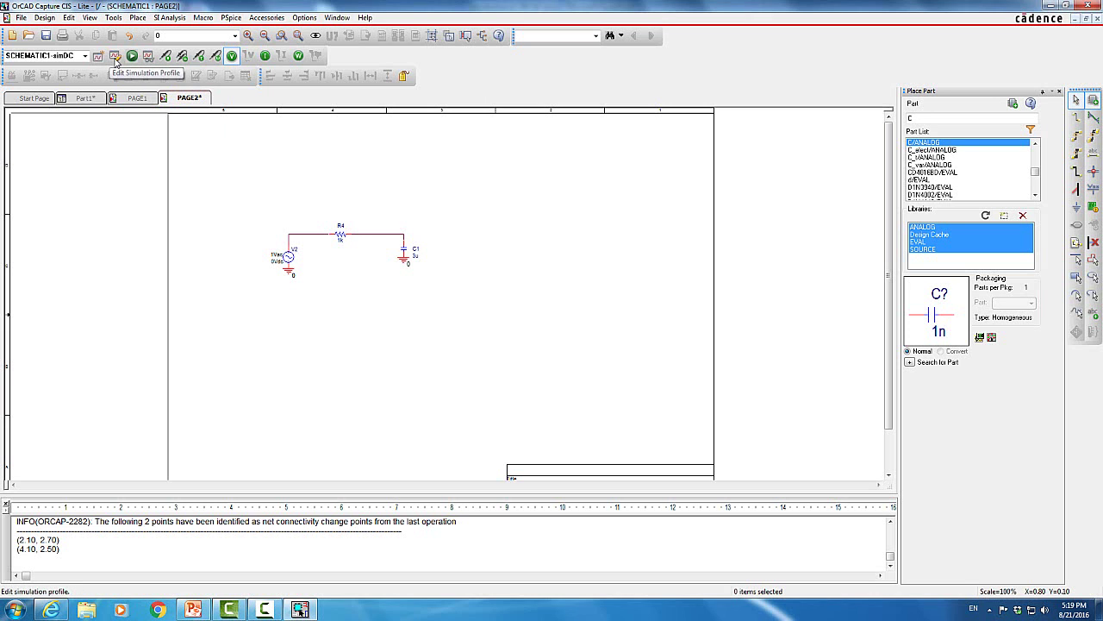
Change the analysis type of the simDC simulation profile to AC Sweep/Noise, keeping the settings dialog clear of the circuit
click(115, 56)
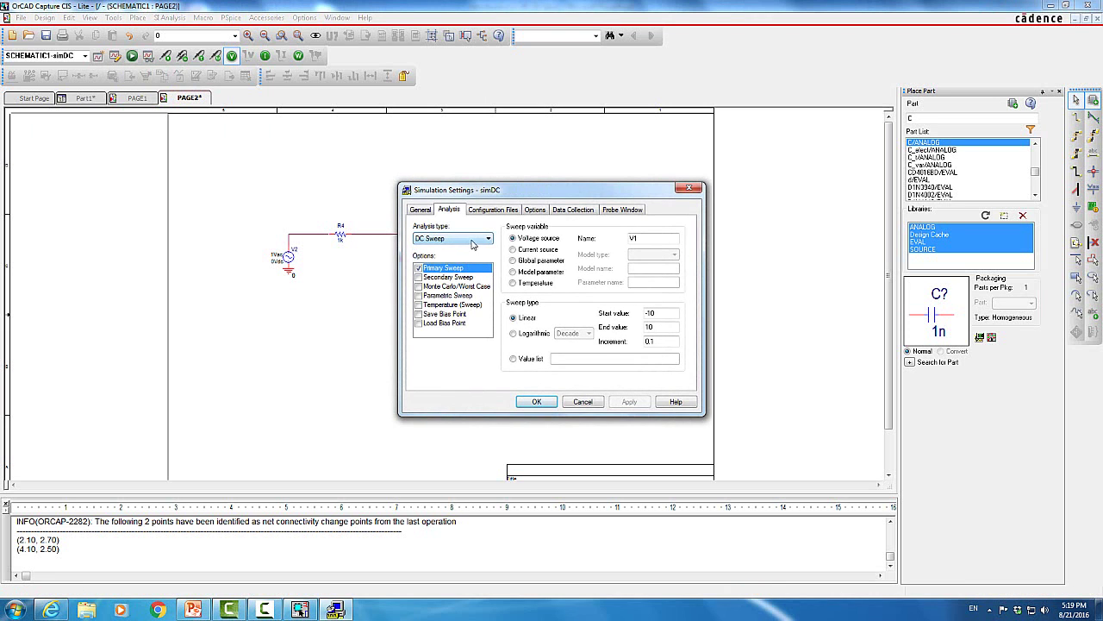
click(472, 242)
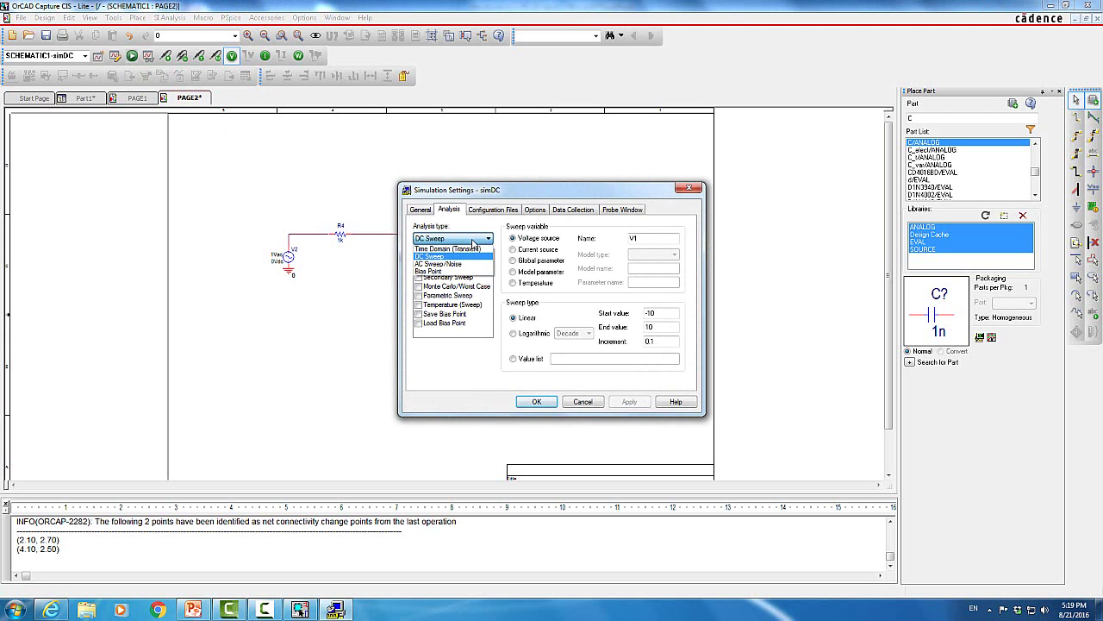
click(464, 265)
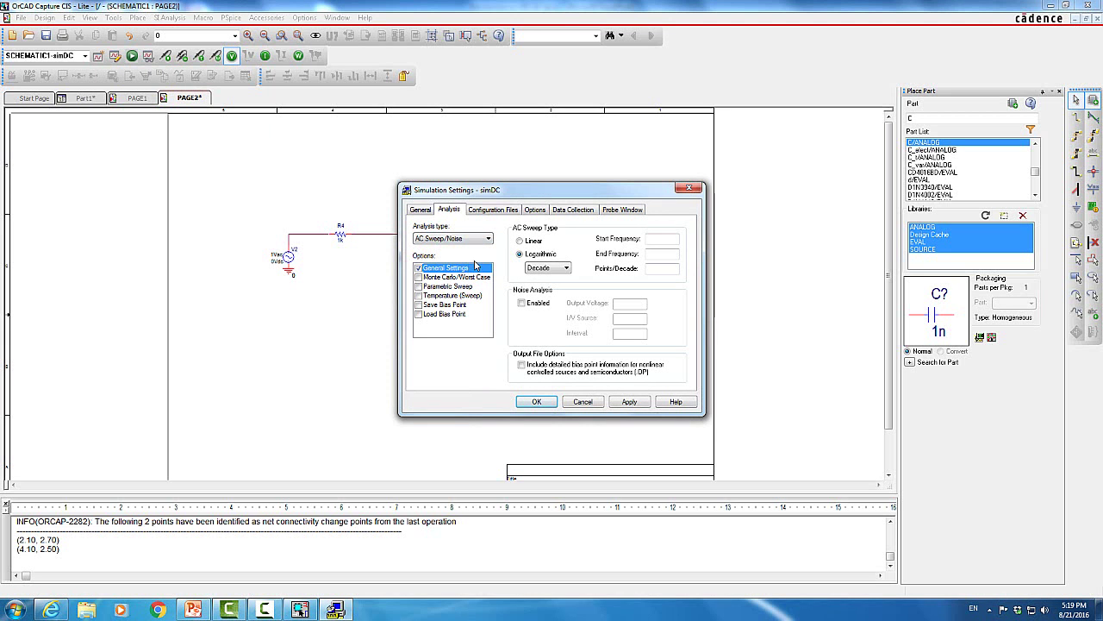
drag(533, 199, 652, 159)
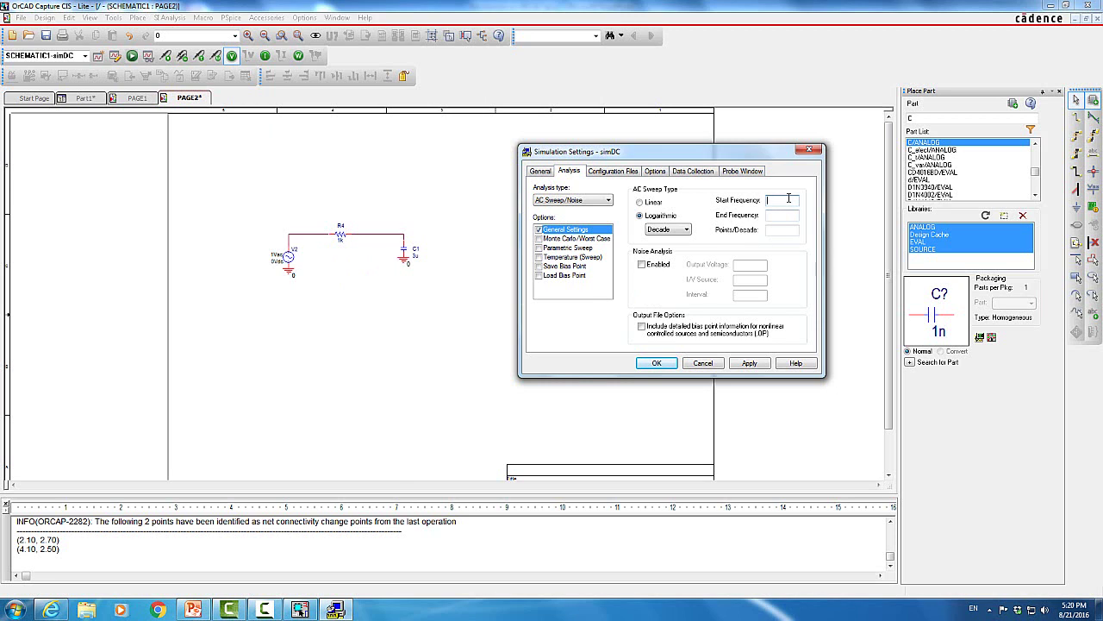
Set the logarithmic AC sweep to run from 1 to 10k with 1000 points per decade, and apply the settings
text(1)
click(774, 216)
text(10k)
click(779, 229)
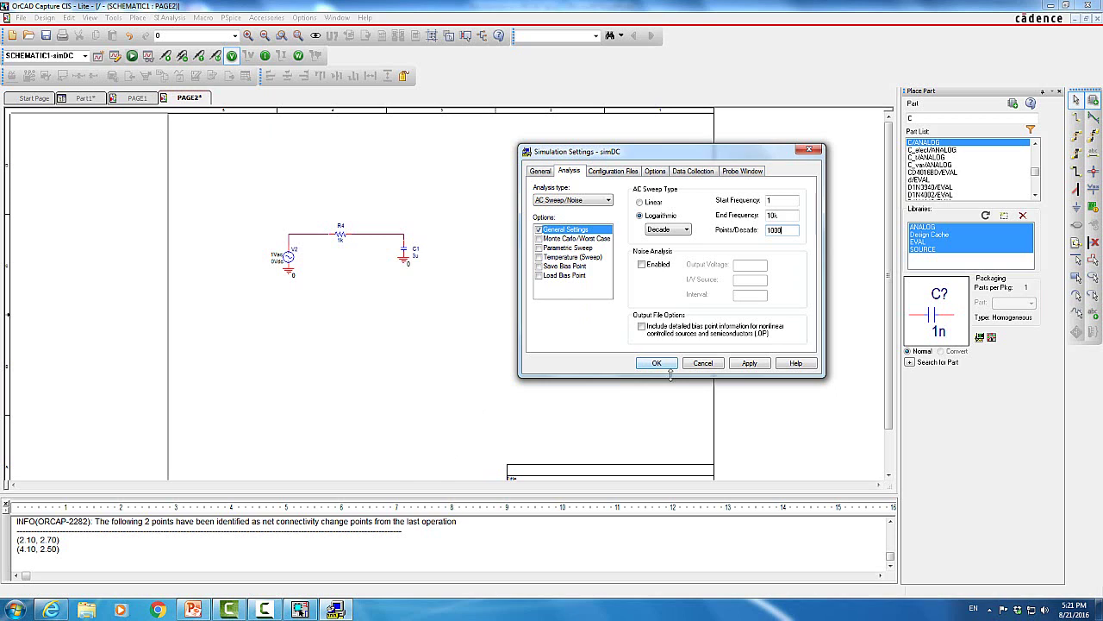
click(749, 363)
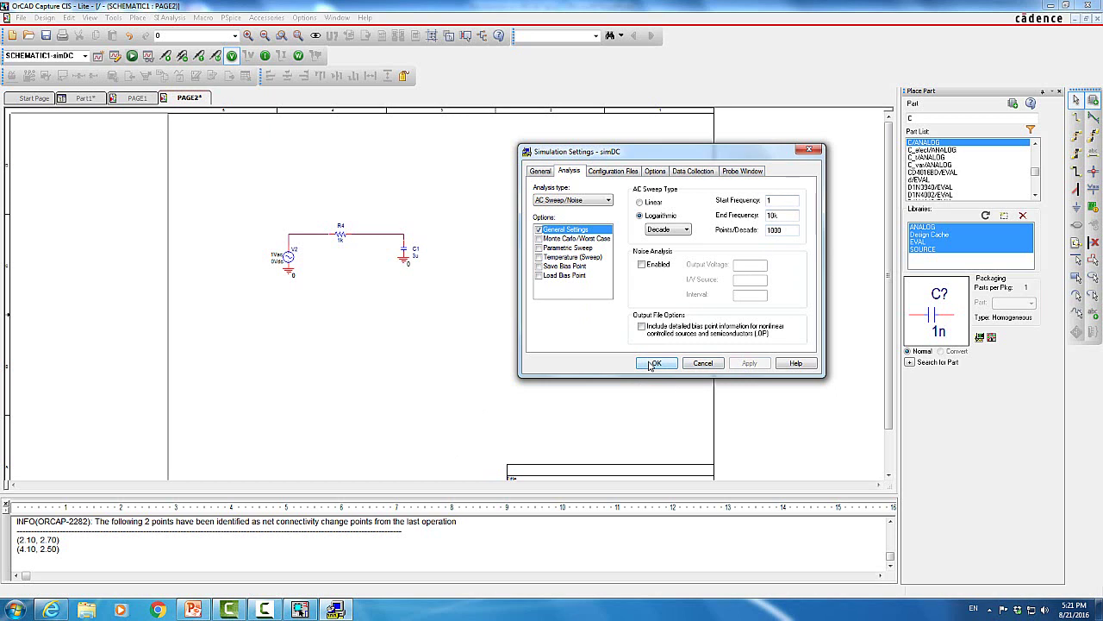
click(654, 363)
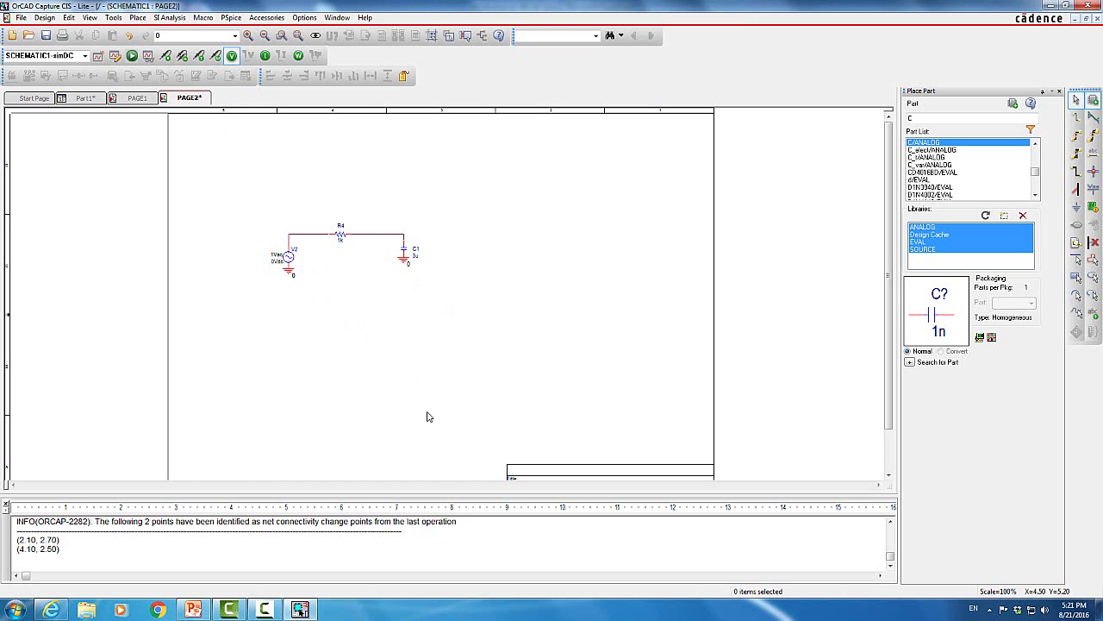
Place a voltage marker at the capacitor's upper node on PAGE2, and run the simulation to view its plot in PSpice A/D
click(138, 98)
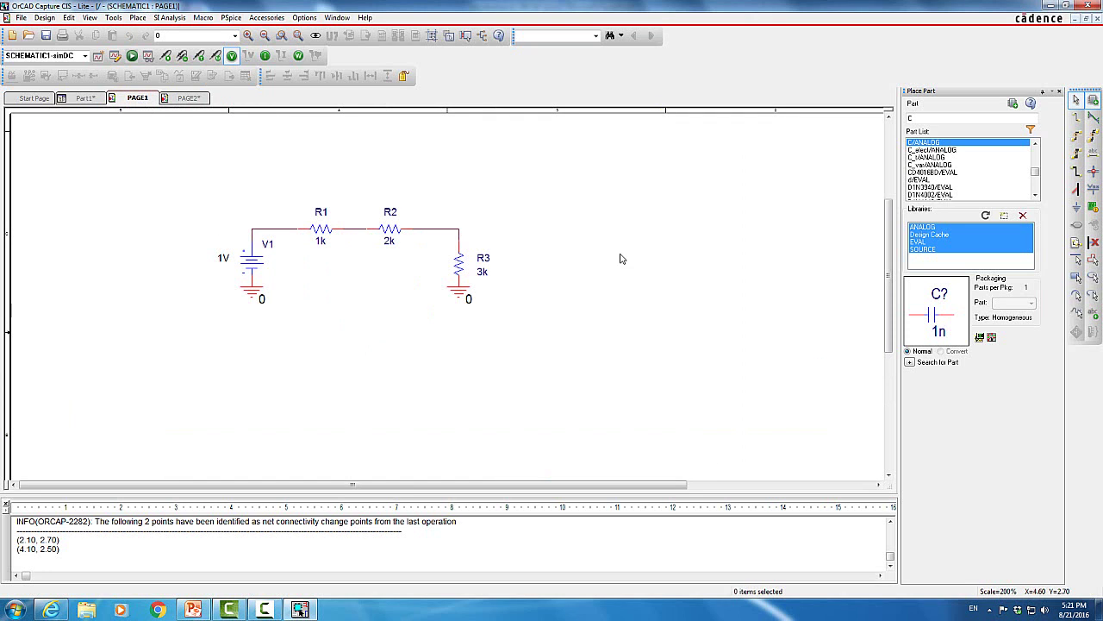
click(190, 98)
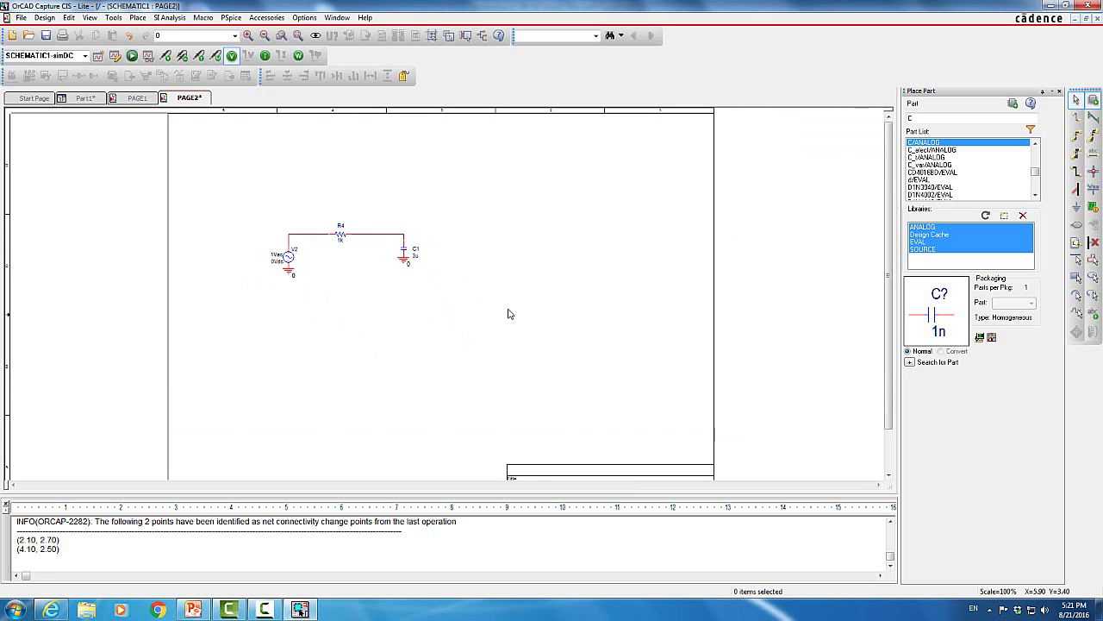
click(165, 57)
click(412, 247)
click(134, 57)
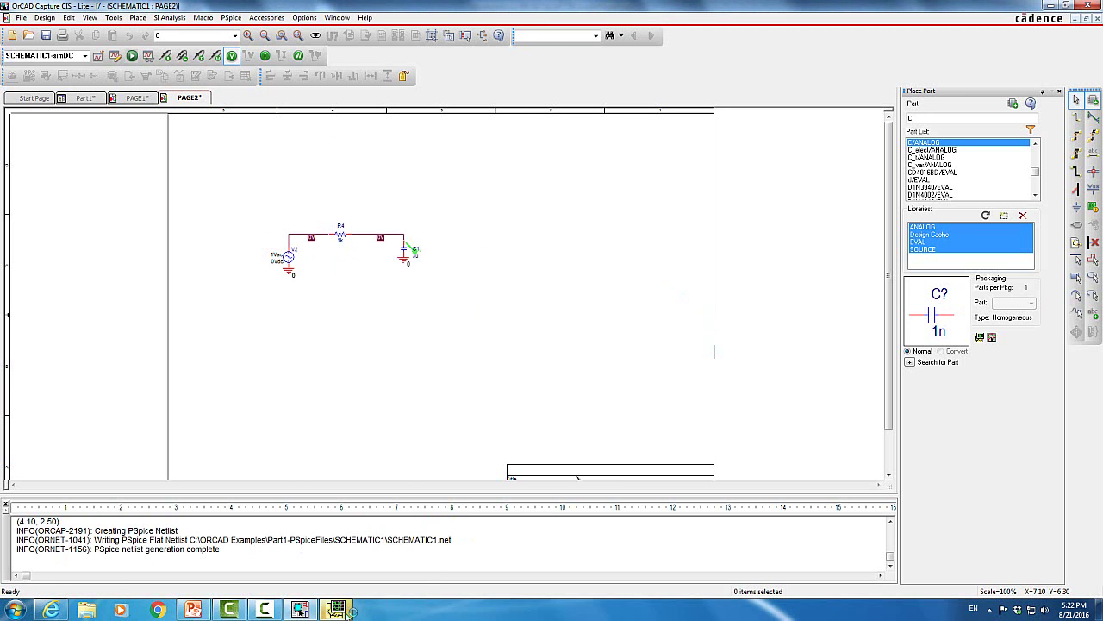
click(347, 610)
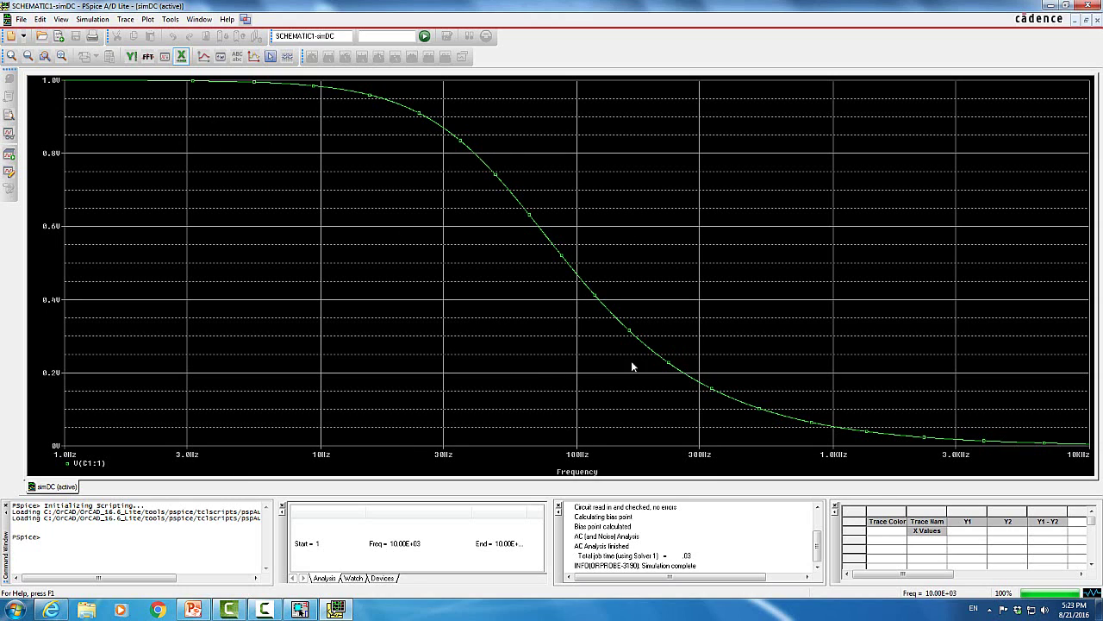
Modify the V(C1:1) trace to show the magnitude in decibels with the expression DB(V(C1:1))
click(94, 466)
double_click(95, 466)
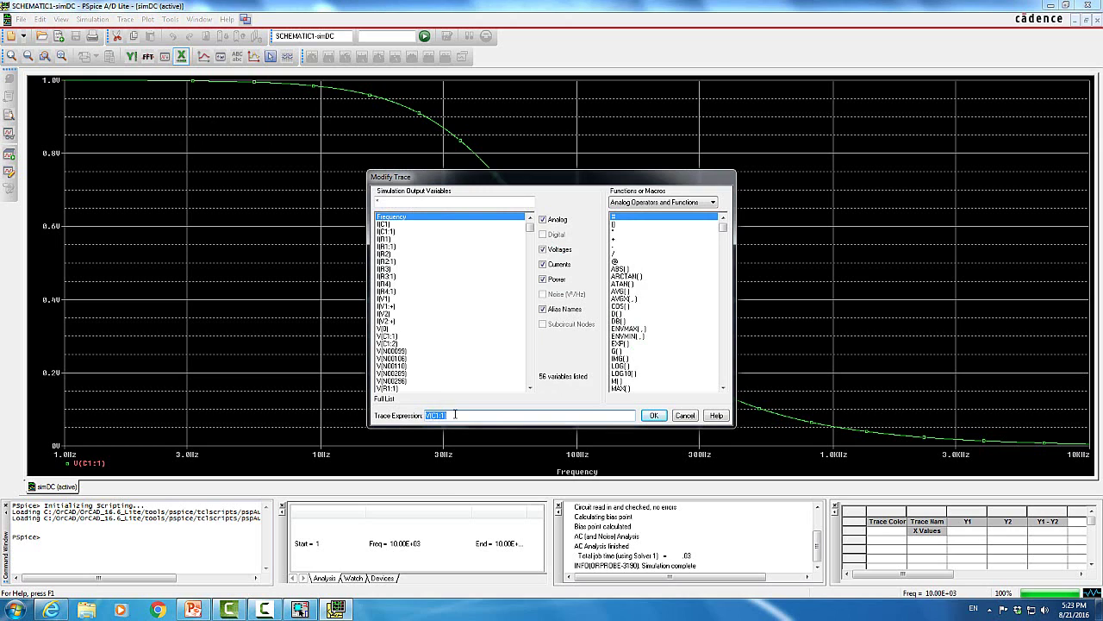
drag(454, 415, 412, 418)
key(ctrl+c)
key(Delete)
click(618, 320)
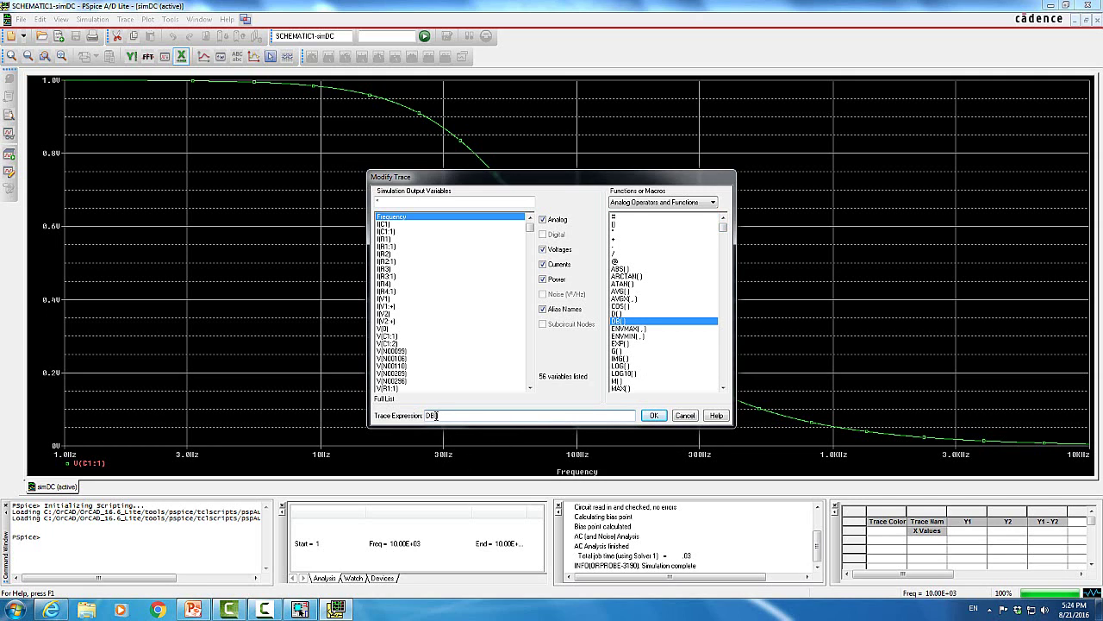
text(V(C1:1))
key(ctrl+z)
key(ctrl+v)
text())
click(654, 416)
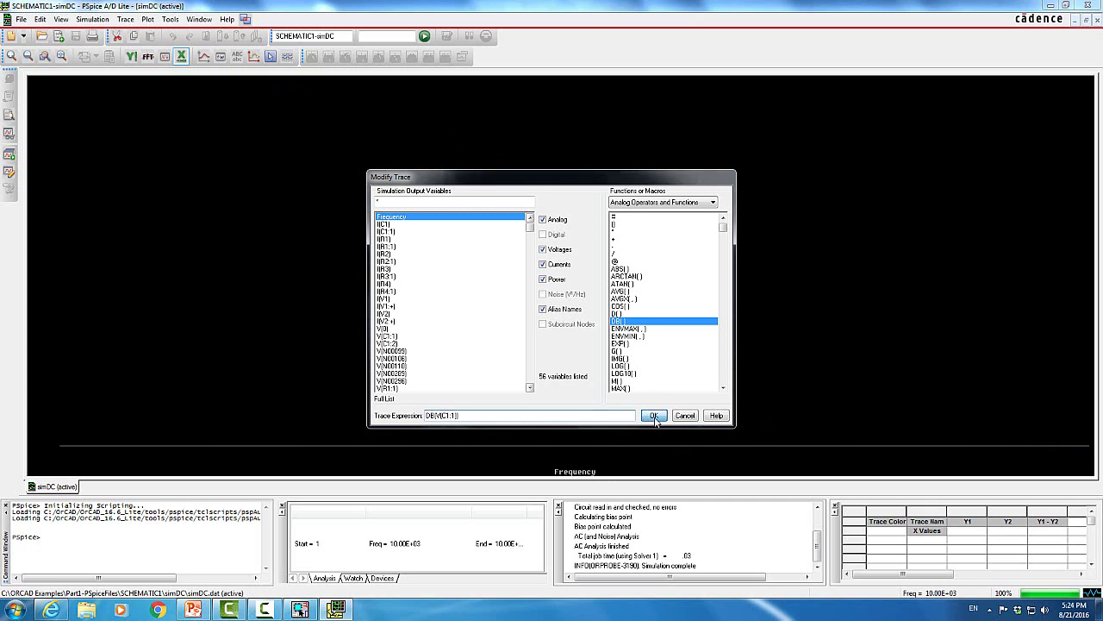
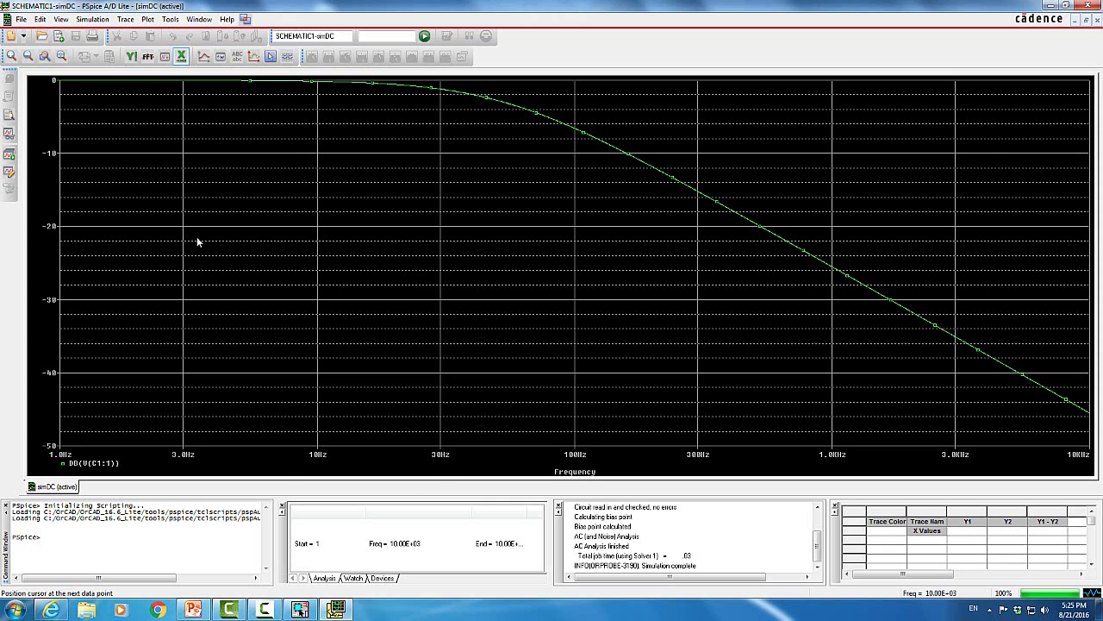
Add a second, empty plot to the window above the decibel curve
click(151, 20)
click(153, 24)
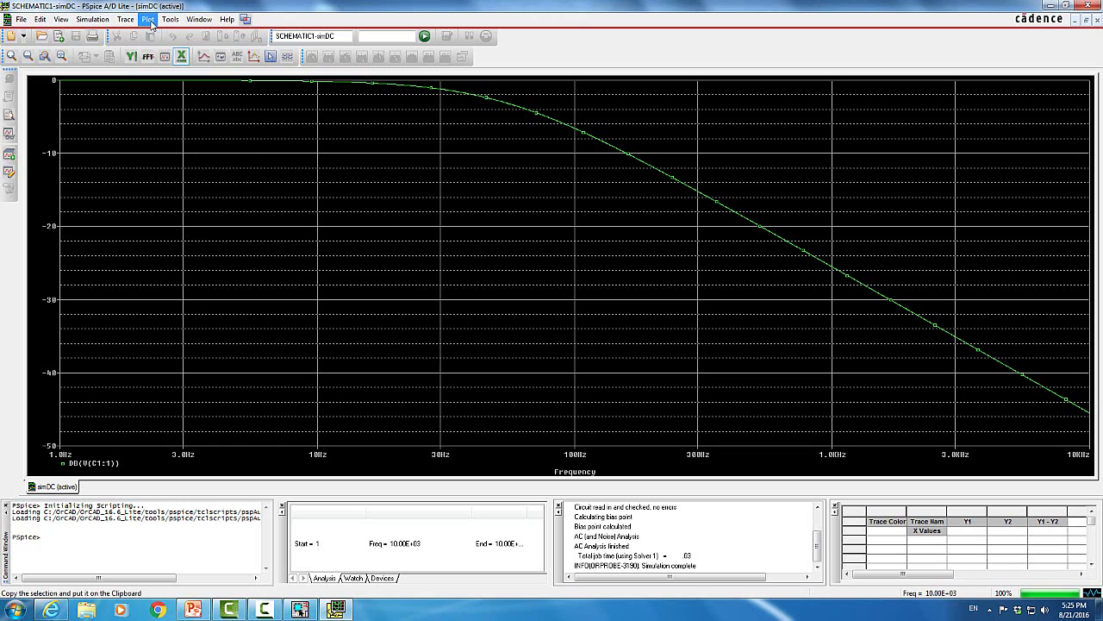
click(150, 23)
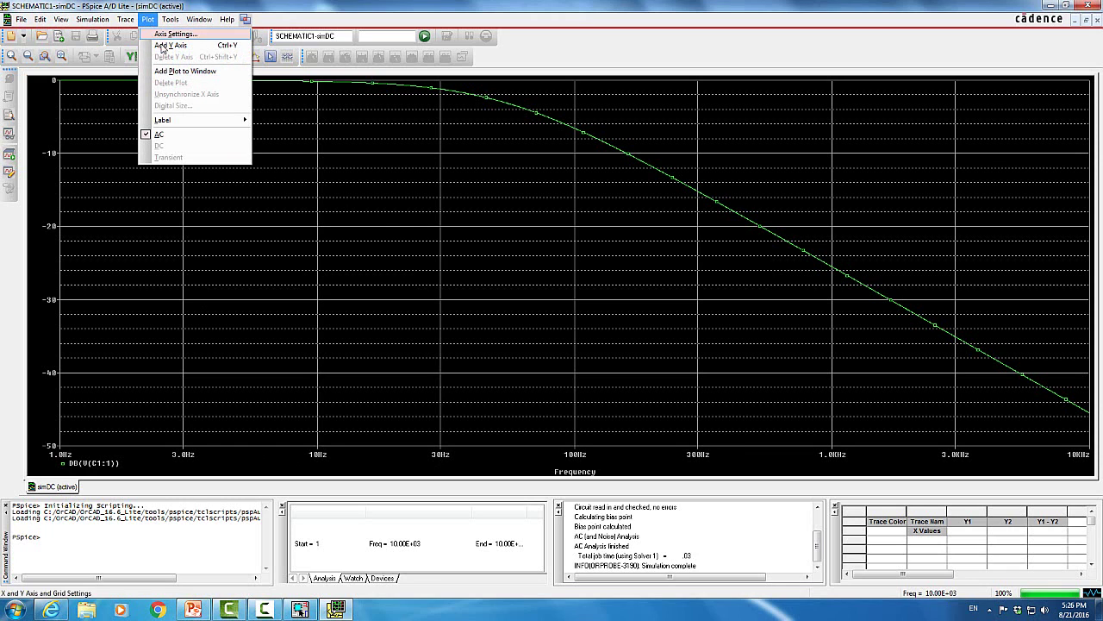
click(178, 72)
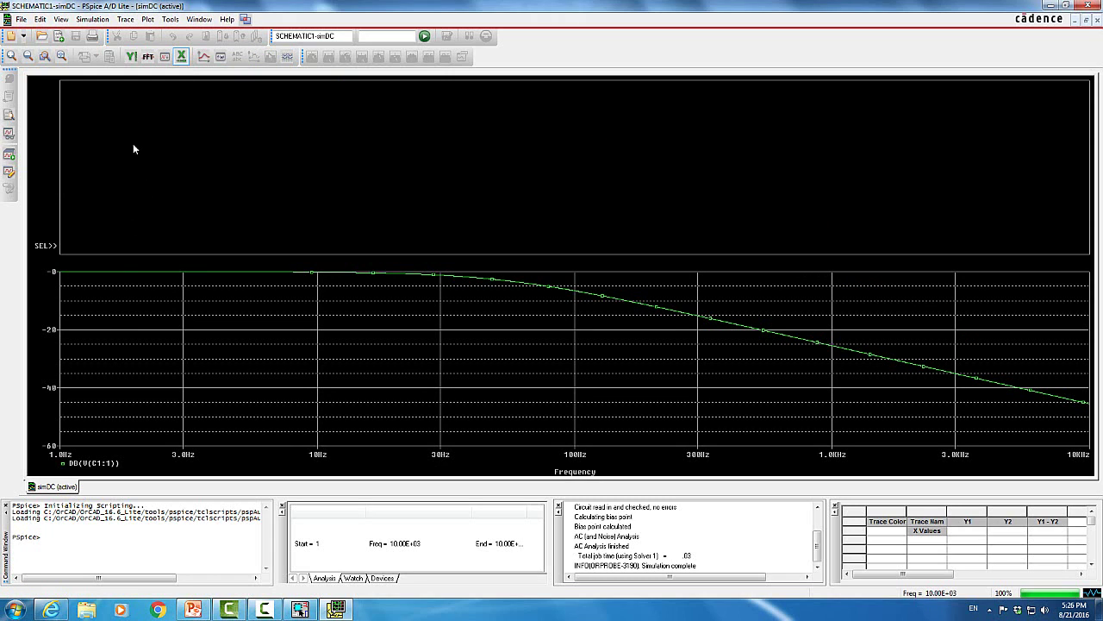
Add the capacitor voltage's phase to the empty upper plot with the trace expression P(V(C1:1))
click(127, 21)
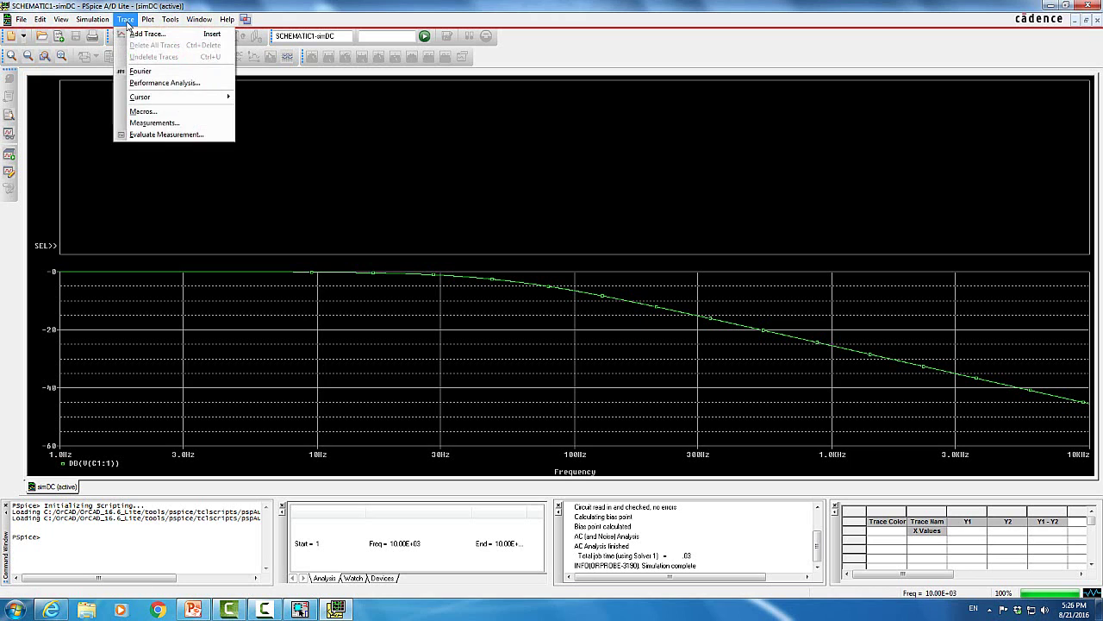
click(133, 34)
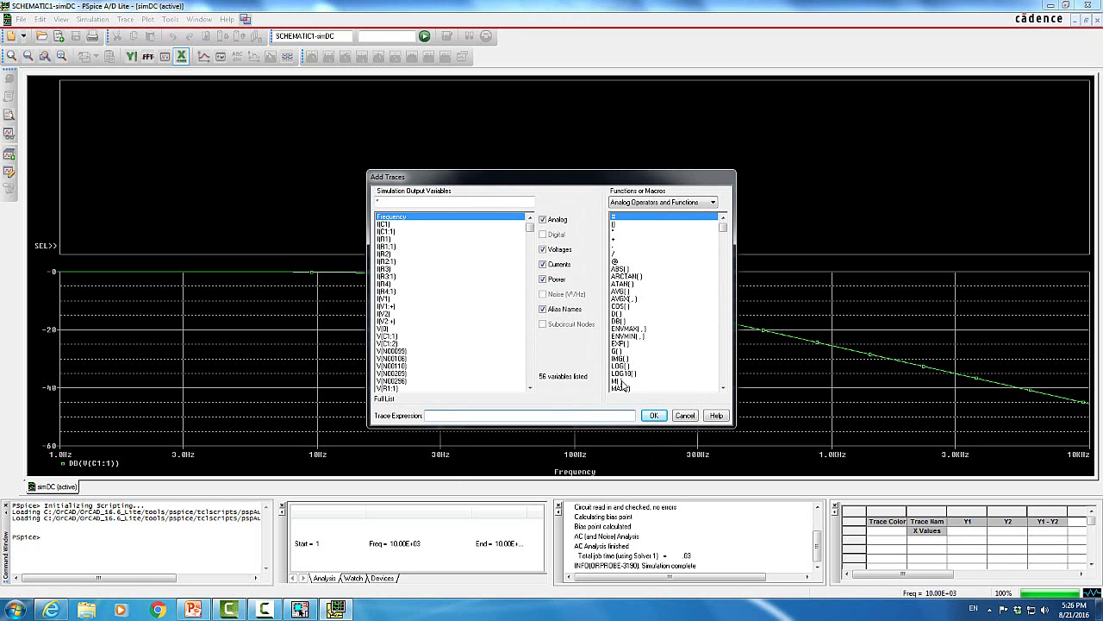
click(725, 332)
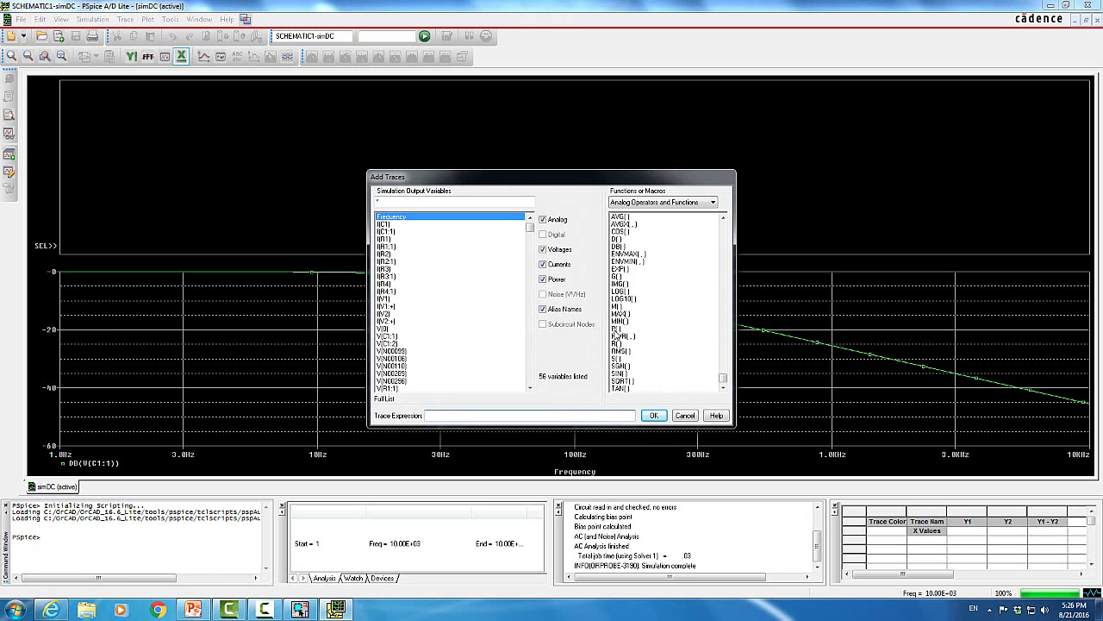
click(621, 329)
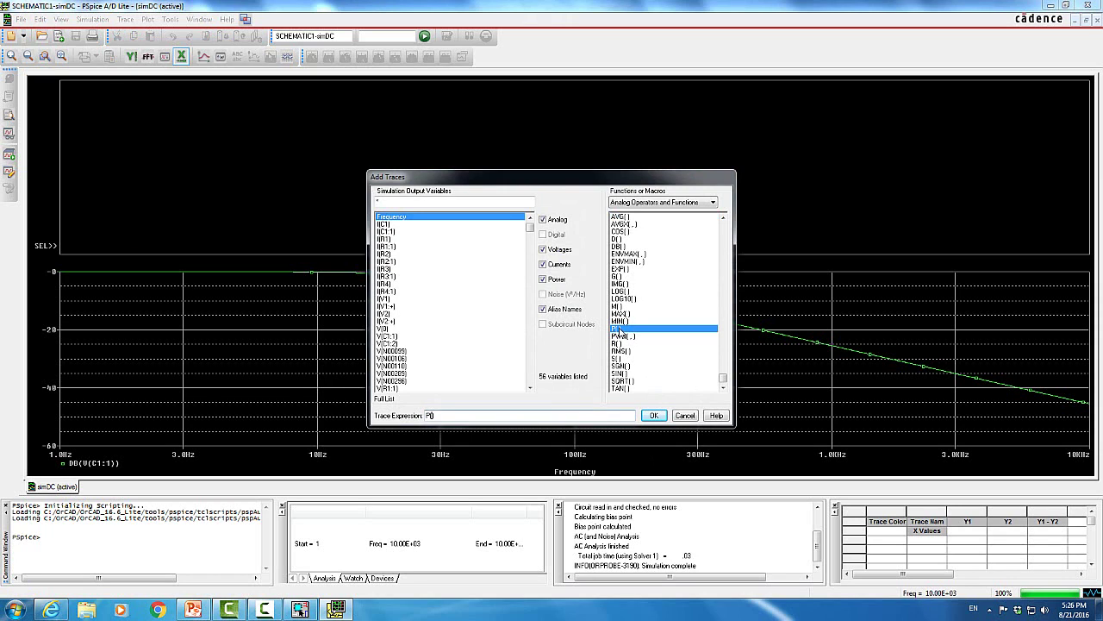
click(431, 415)
text(V(C1:1))
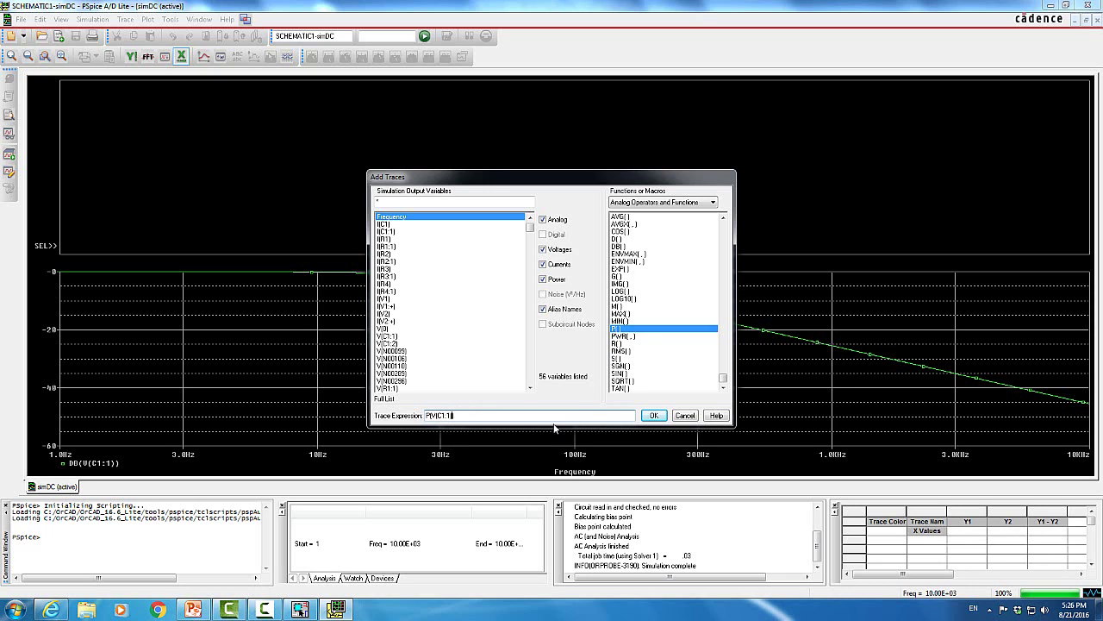
click(653, 417)
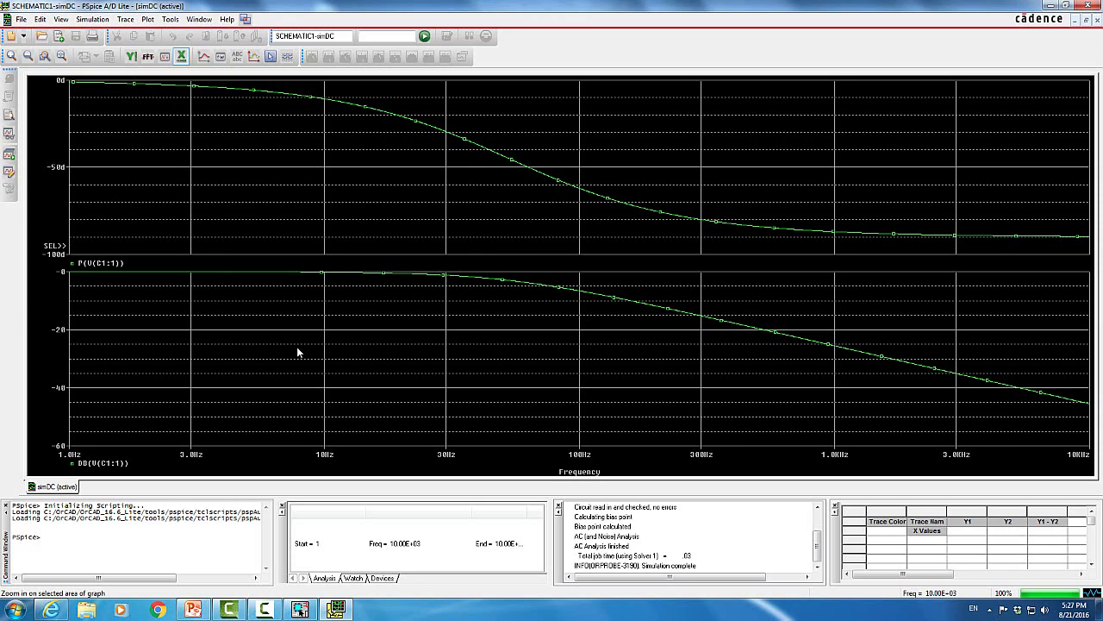
Close the PSpice plot window and delete the VAC source from the RC circuit on PAGE2
click(1097, 6)
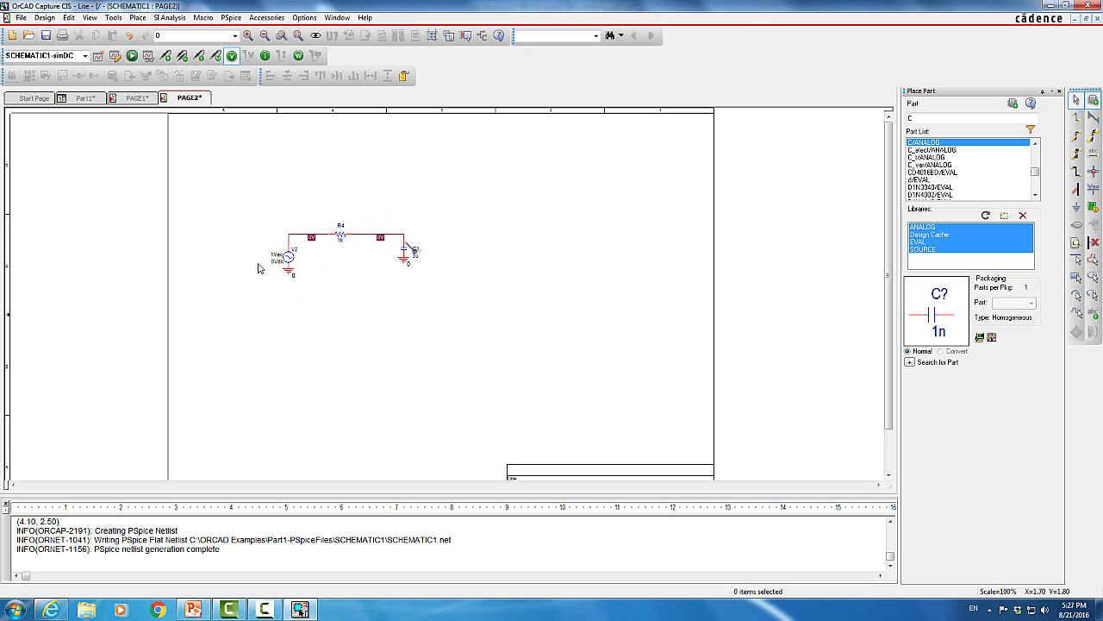
click(288, 259)
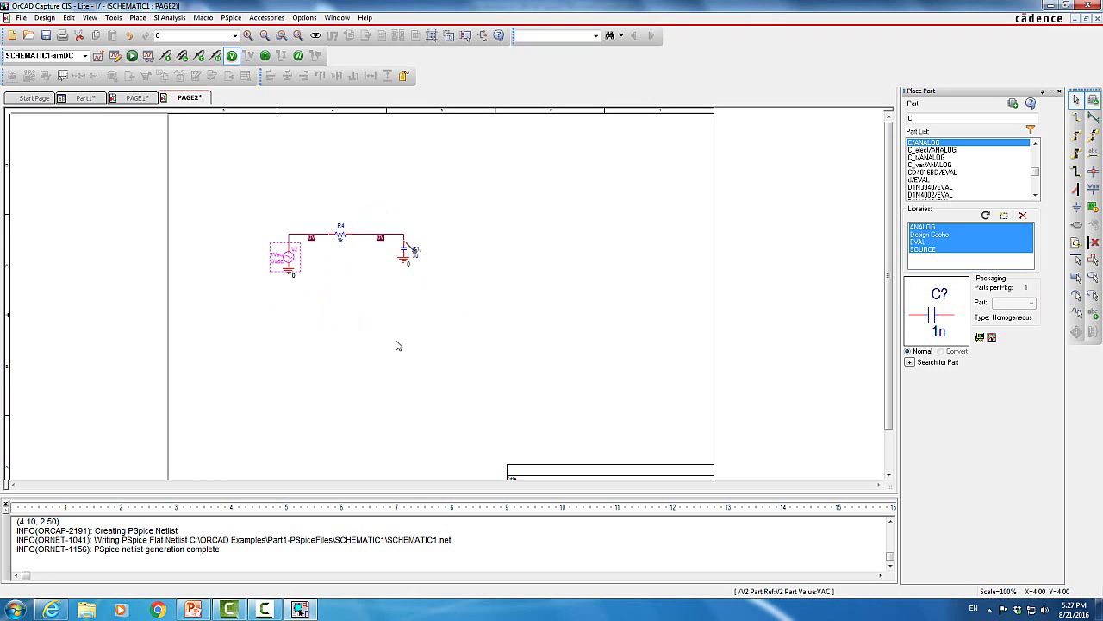
key(Delete)
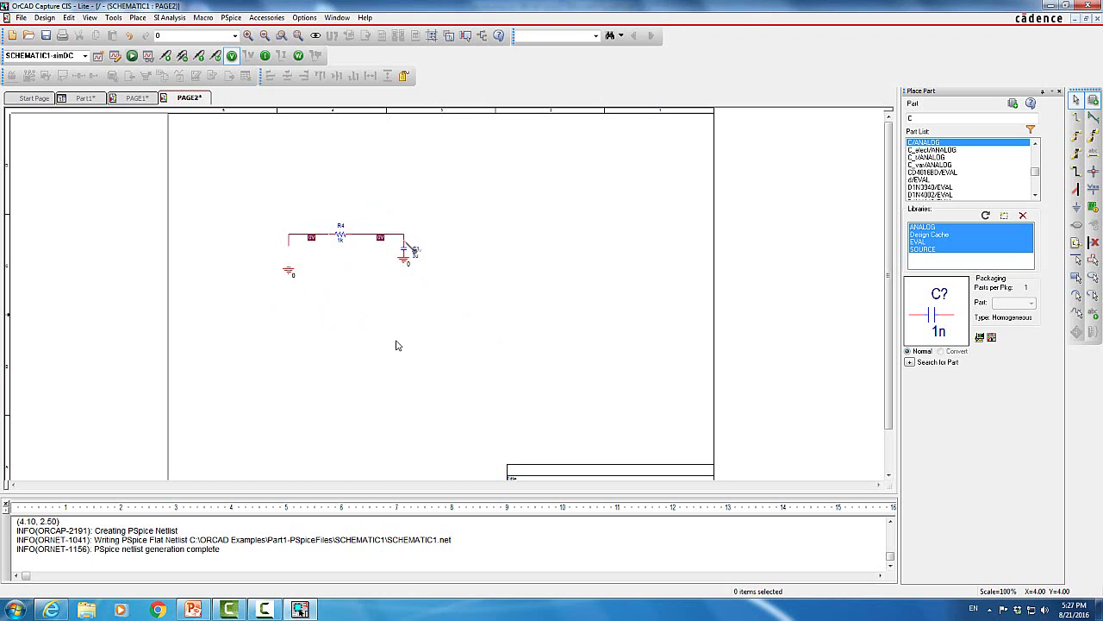
Place a VSIN source from the SOURCE library between the open wire end and the ground symbol of the RC circuit
click(928, 118)
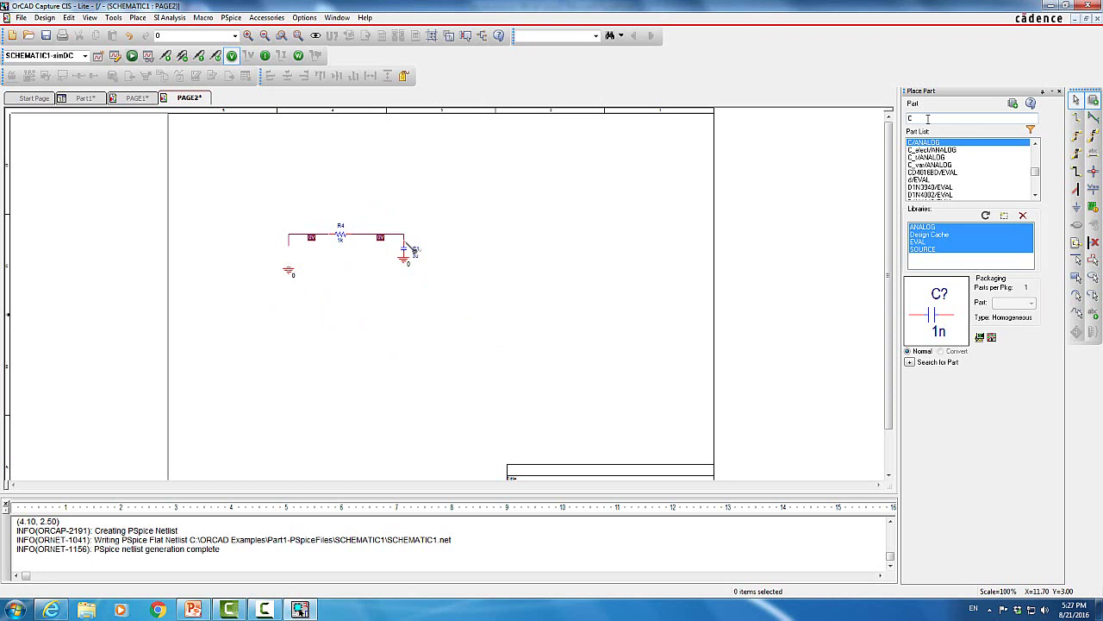
key(BackSpace)
text(vsin)
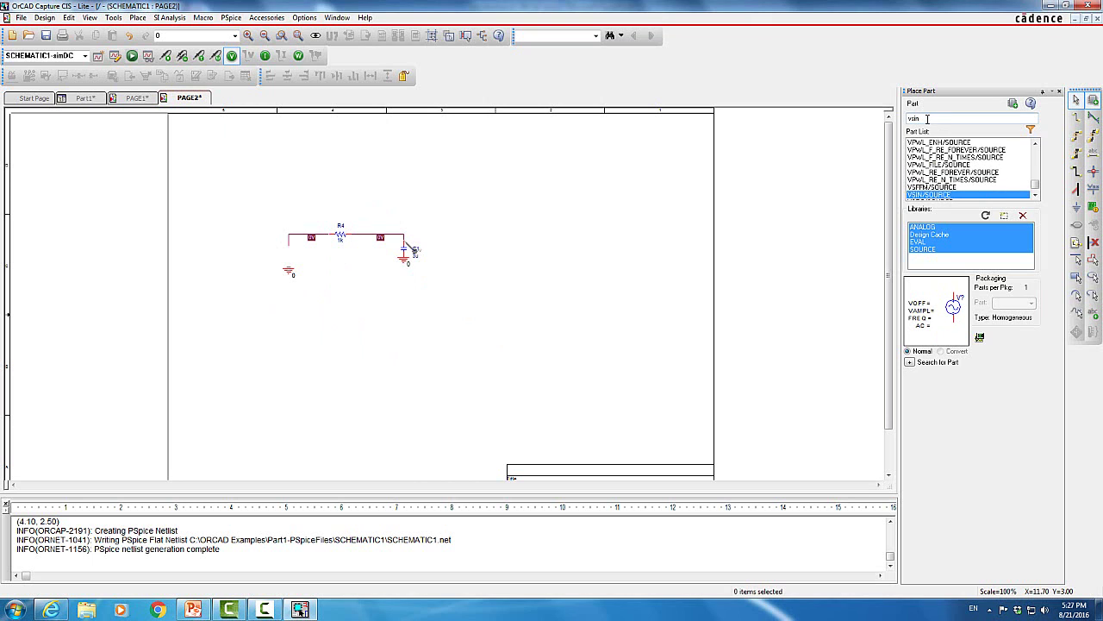
double_click(943, 197)
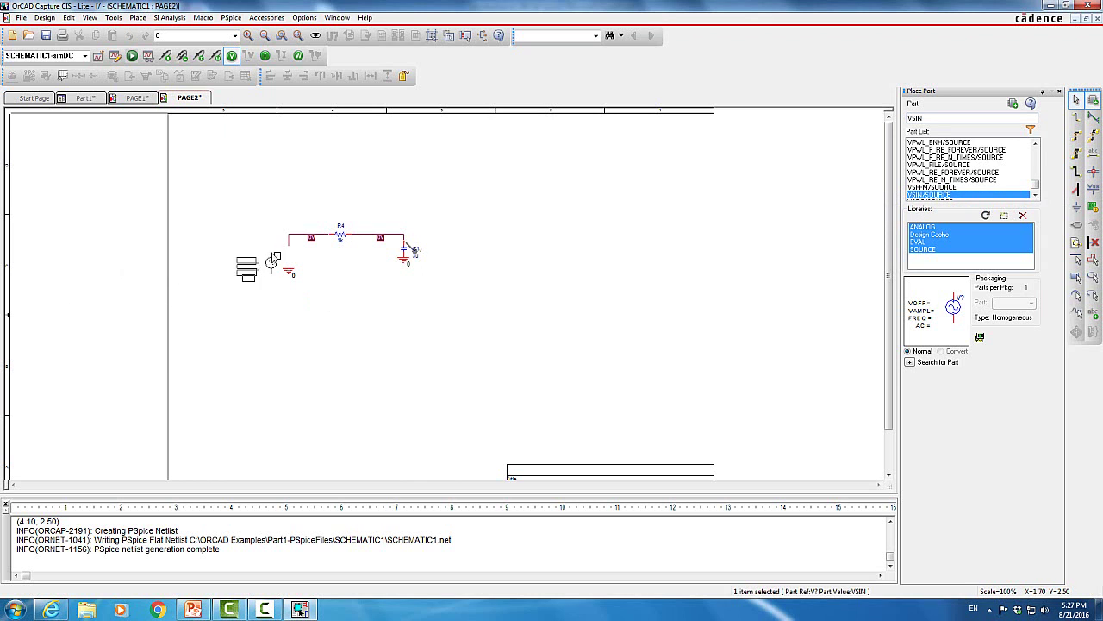
click(289, 255)
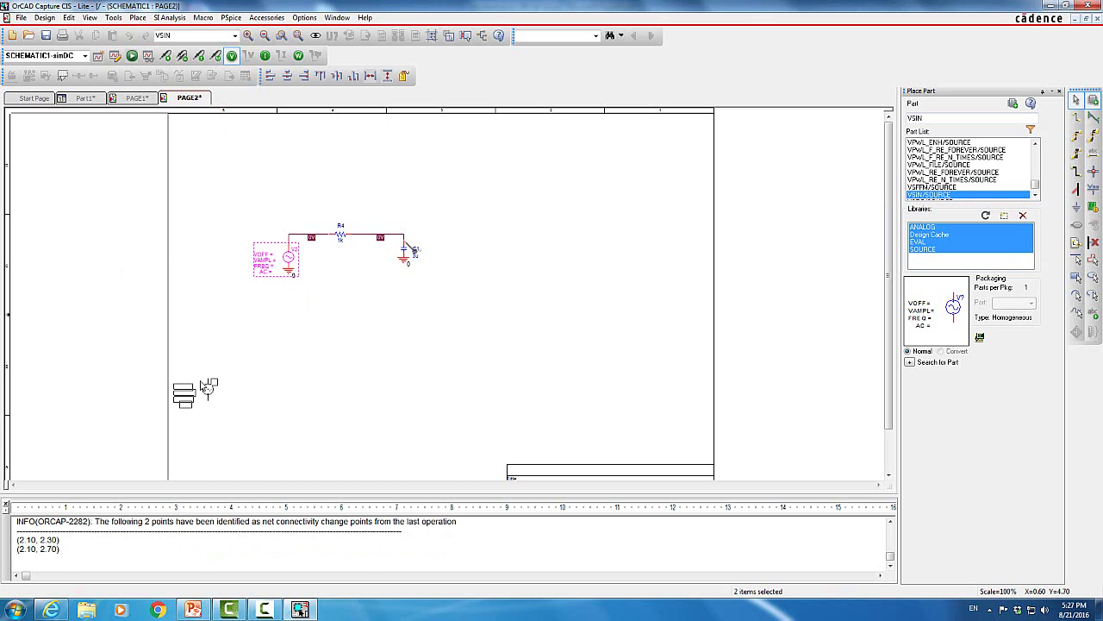
key(Escape)
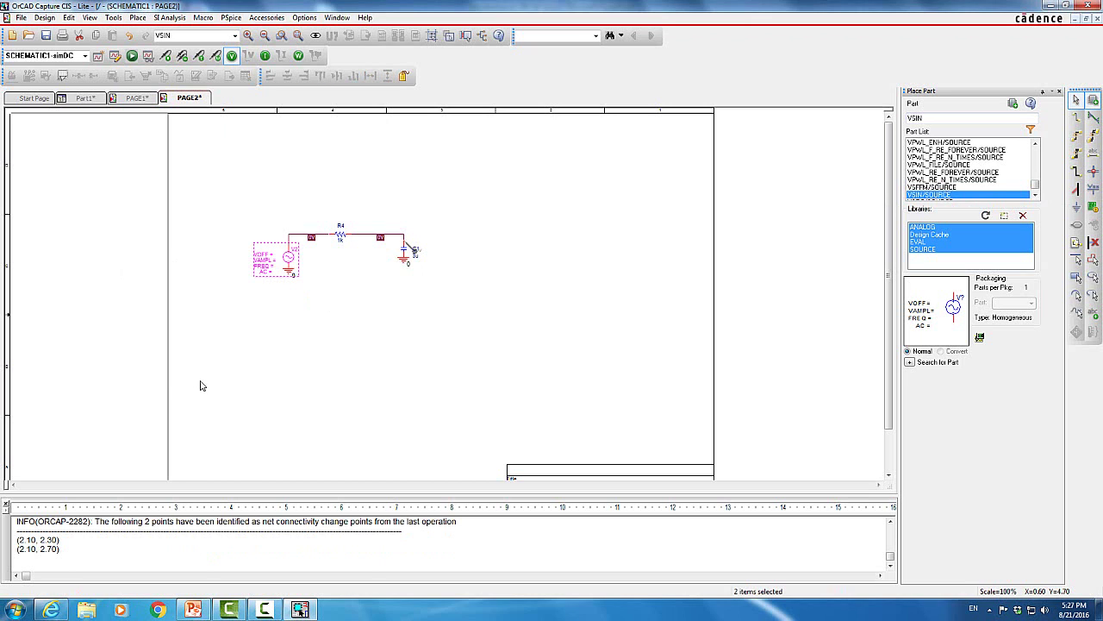
Set the VSIN source's offset VOFF to 0 and its amplitude VAMPL to 1
double_click(263, 257)
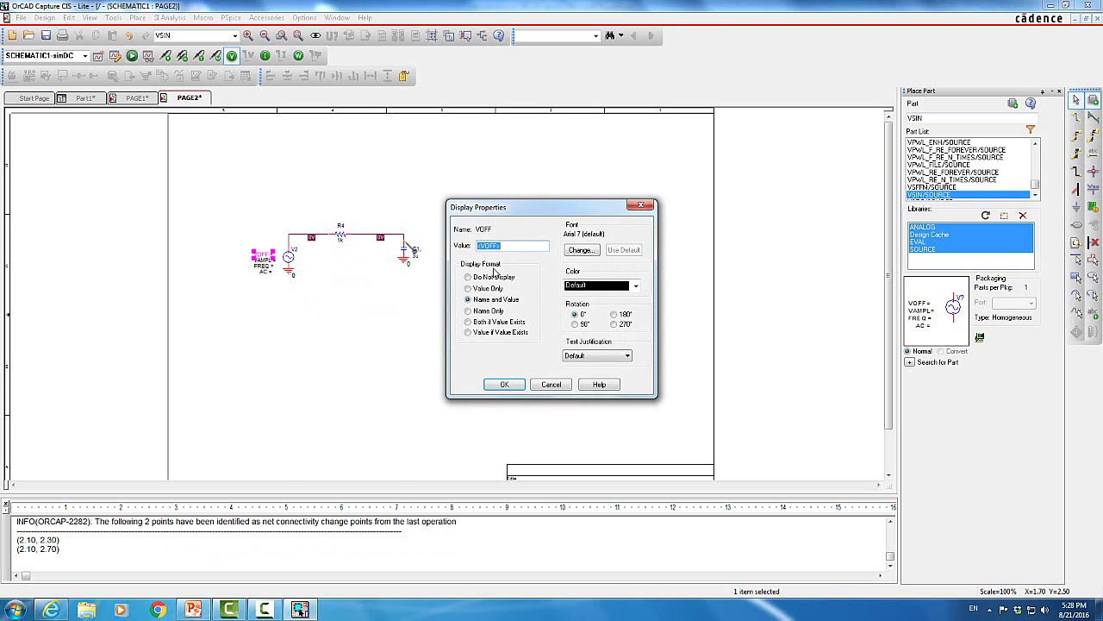
text(0)
key(Return)
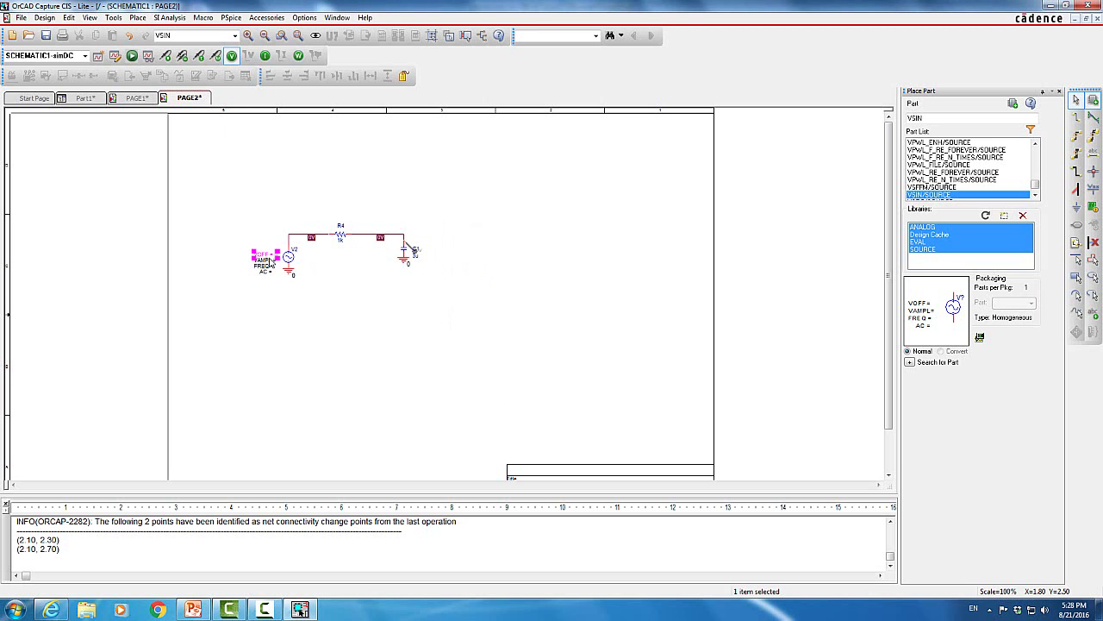
double_click(269, 260)
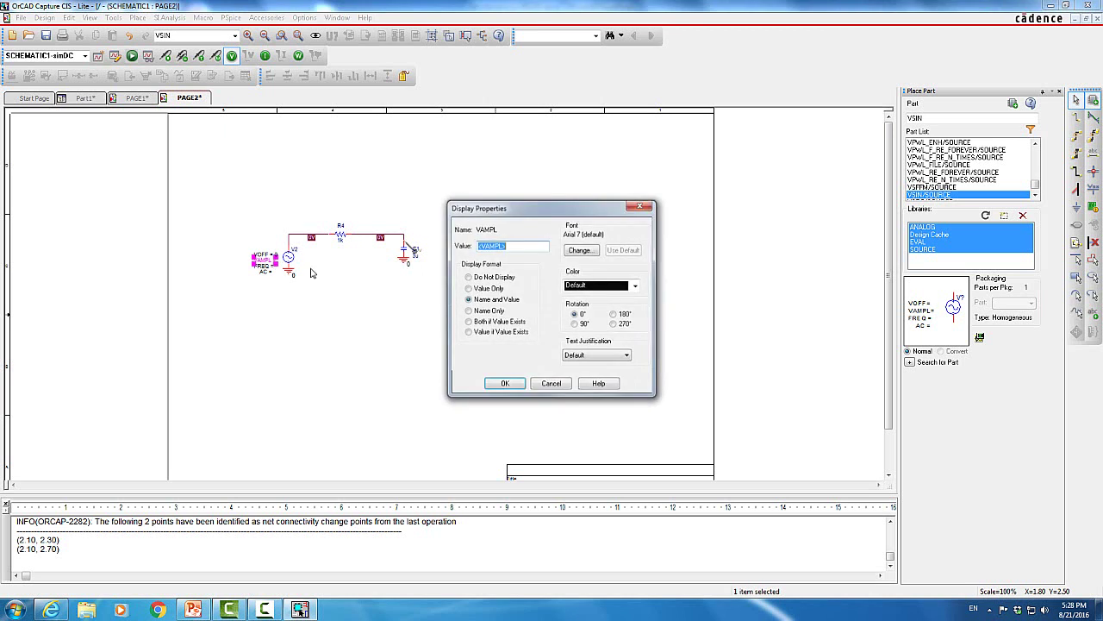
text(1)
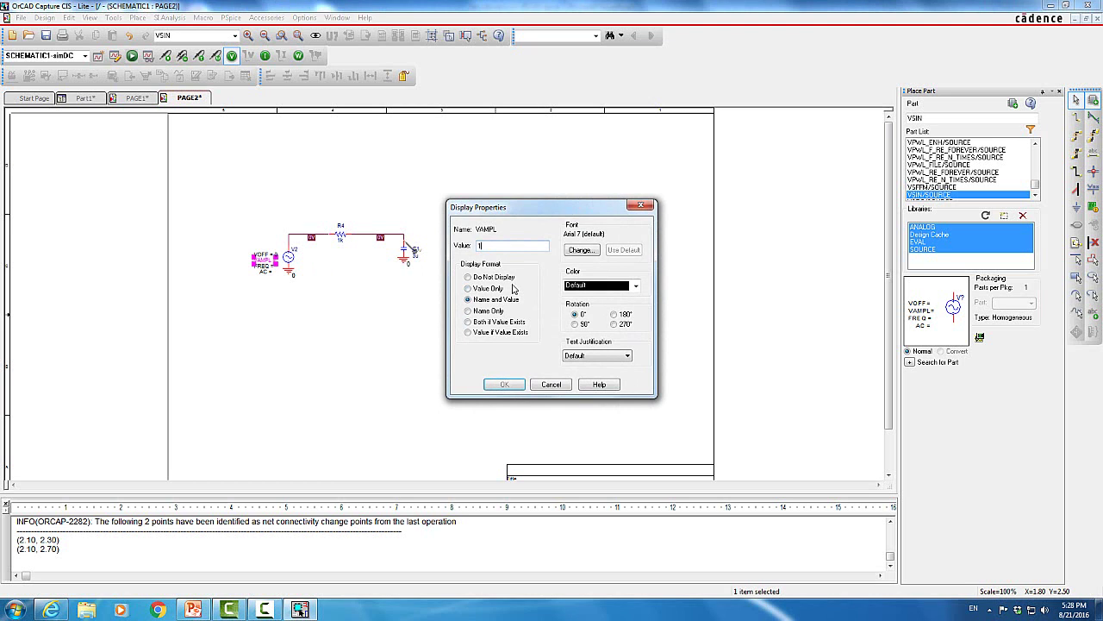
click(520, 386)
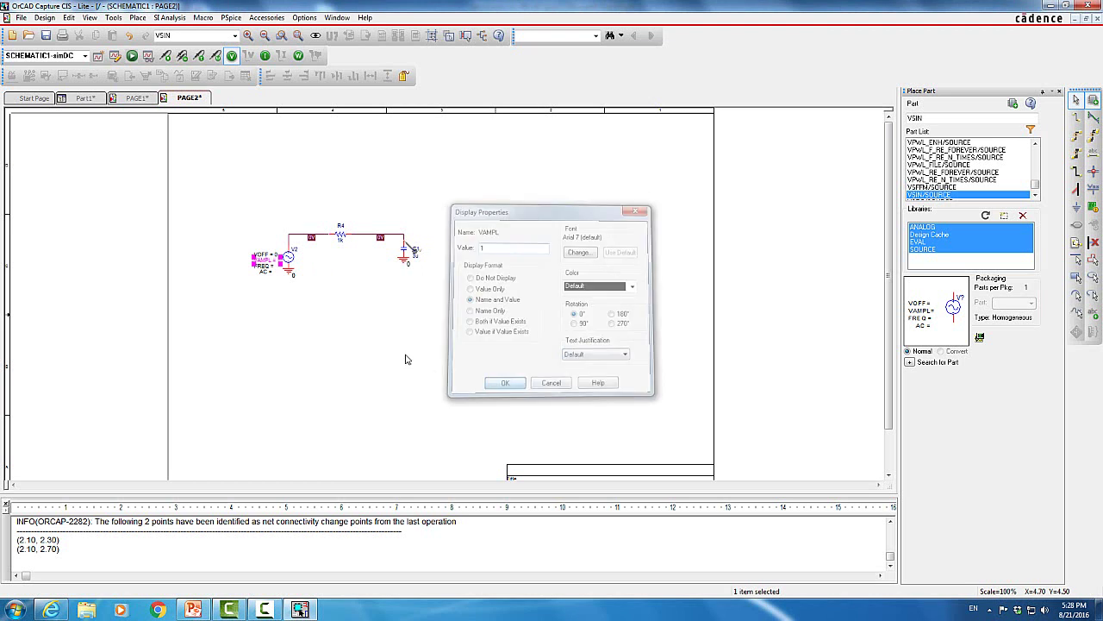
Set the VSIN source's frequency FREQ to 50 and its AC value to 0
double_click(266, 266)
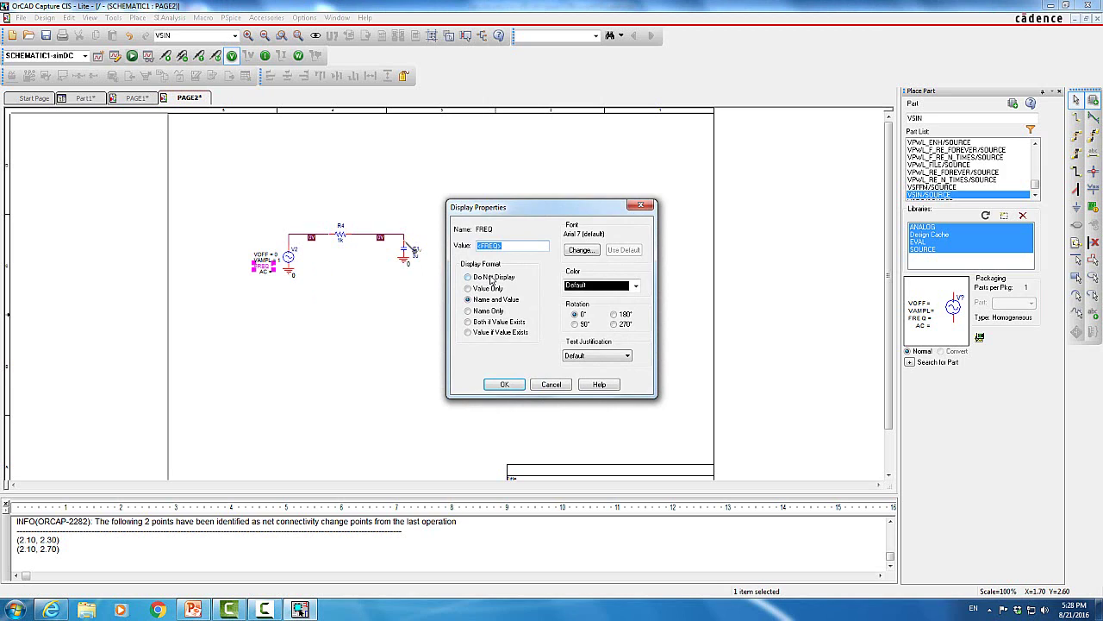
text(50)
click(509, 384)
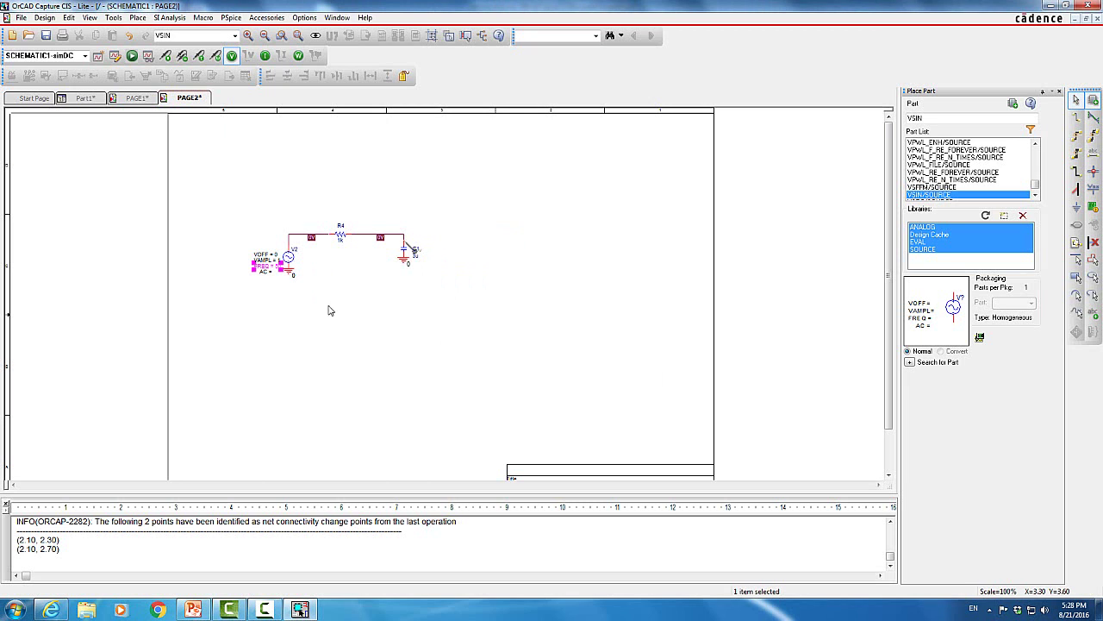
click(271, 273)
double_click(271, 273)
text(0)
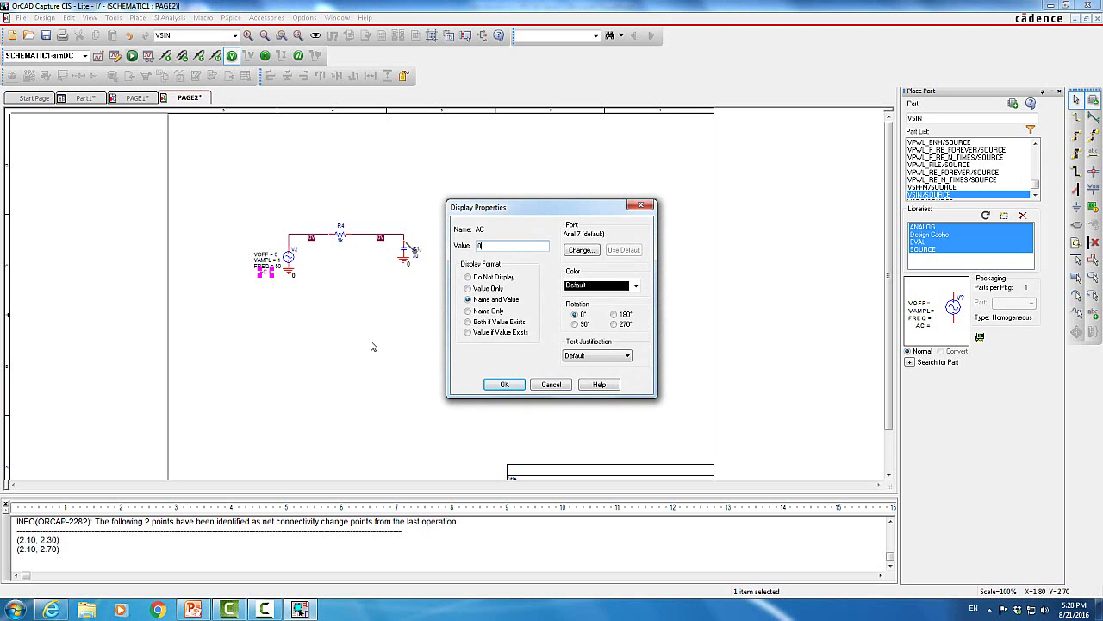
key(Return)
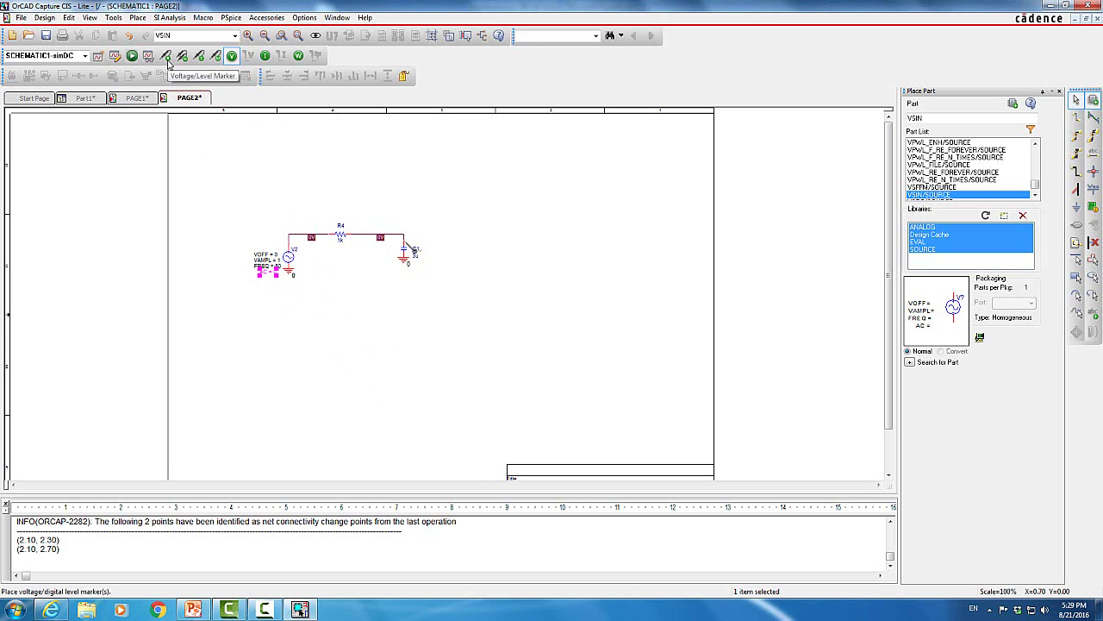
Change the simDC profile to a Time Domain (Transient) analysis with a run time of 0.1 seconds and a maximum step size of 10u
click(114, 57)
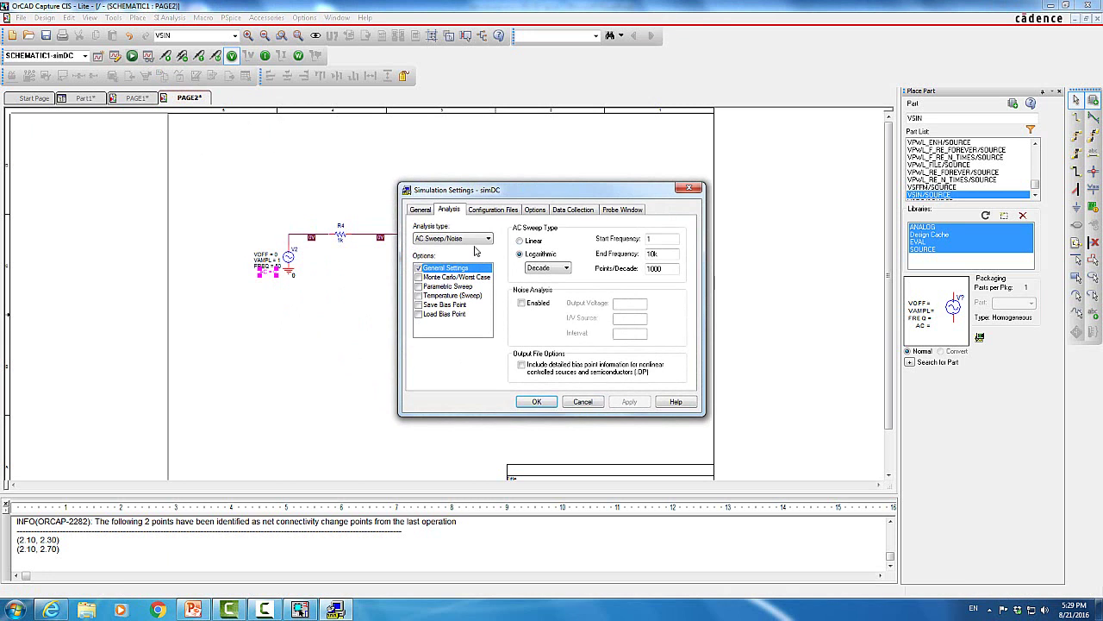
click(474, 242)
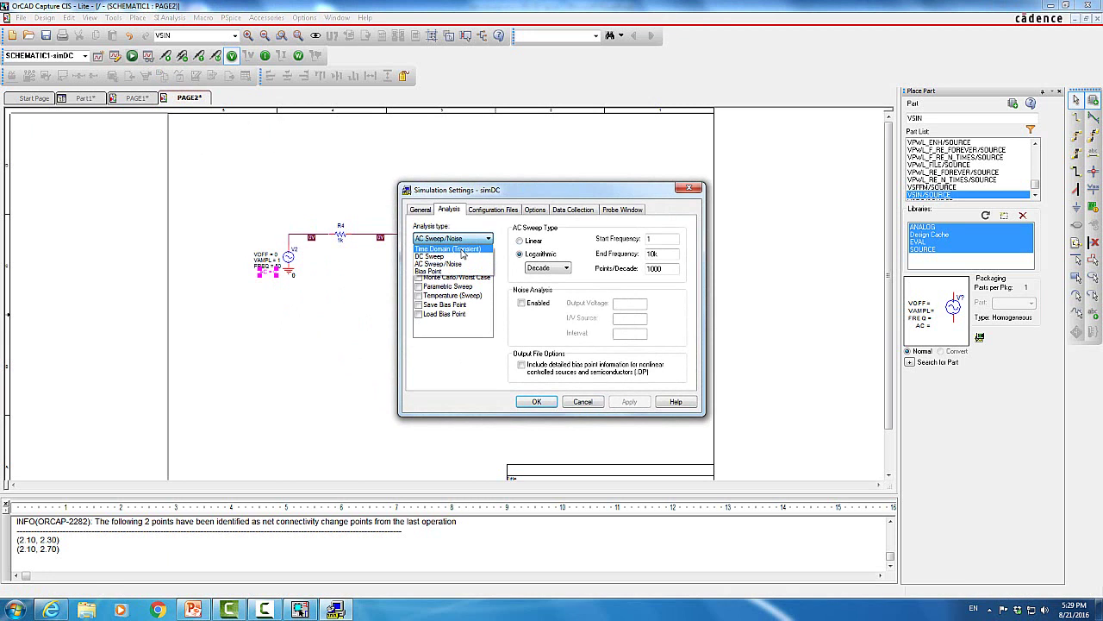
click(463, 249)
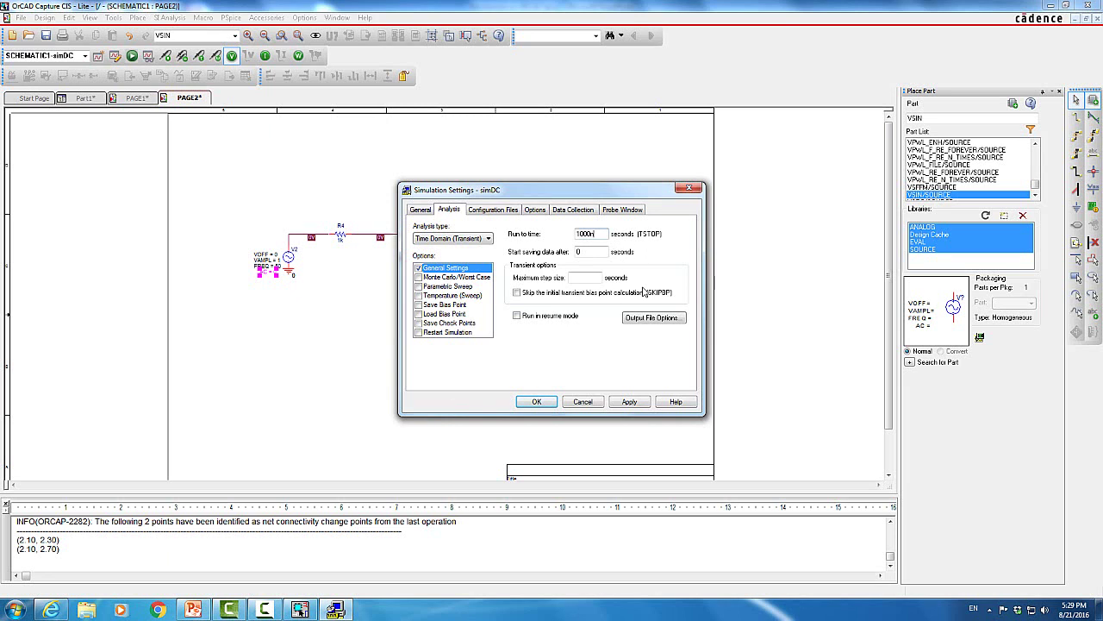
key(BackSpace)
key(BackSpace)
key(BackSpace)
key(BackSpace)
key(BackSpace)
click(579, 276)
text(10u)
click(626, 402)
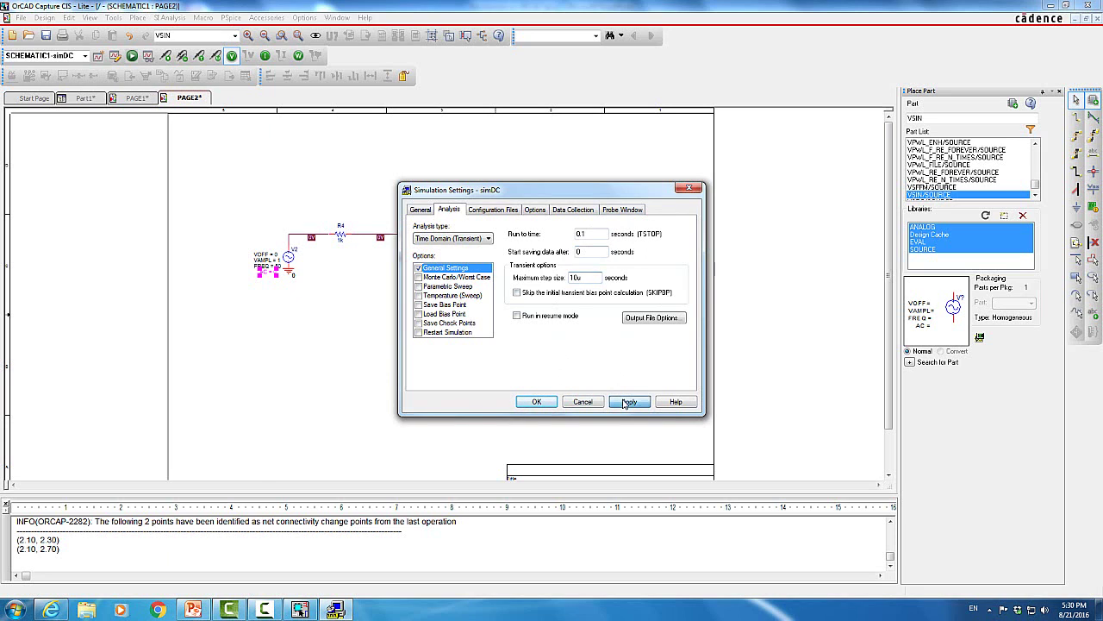
click(536, 402)
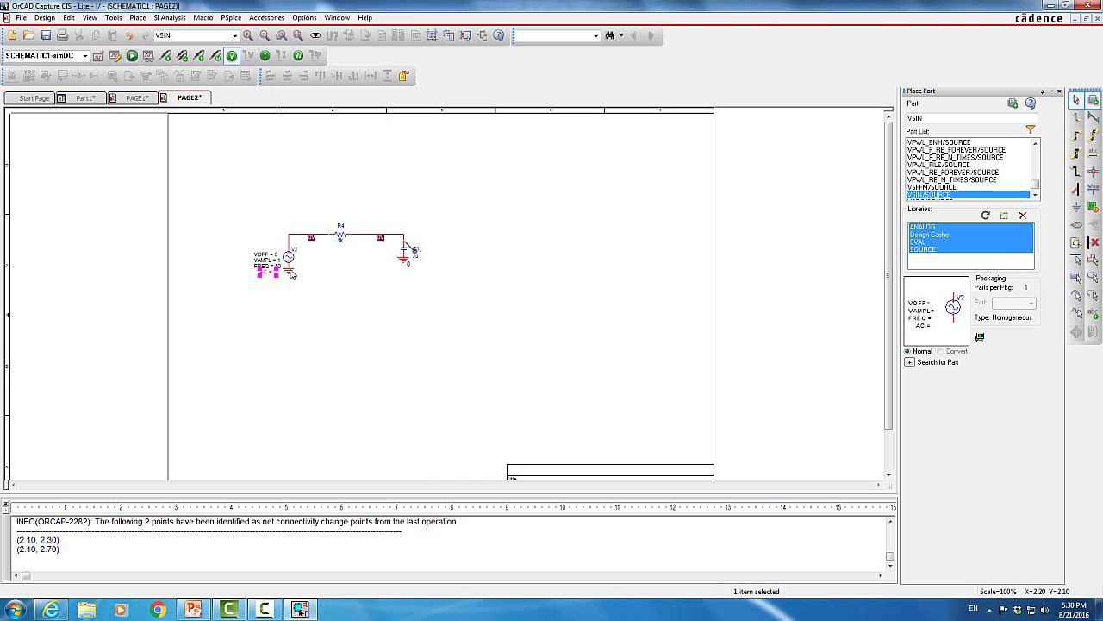
Place a voltage marker at the VSIN source's upper node, and run the transient simulation to view its plot in PSpice A/D
click(166, 56)
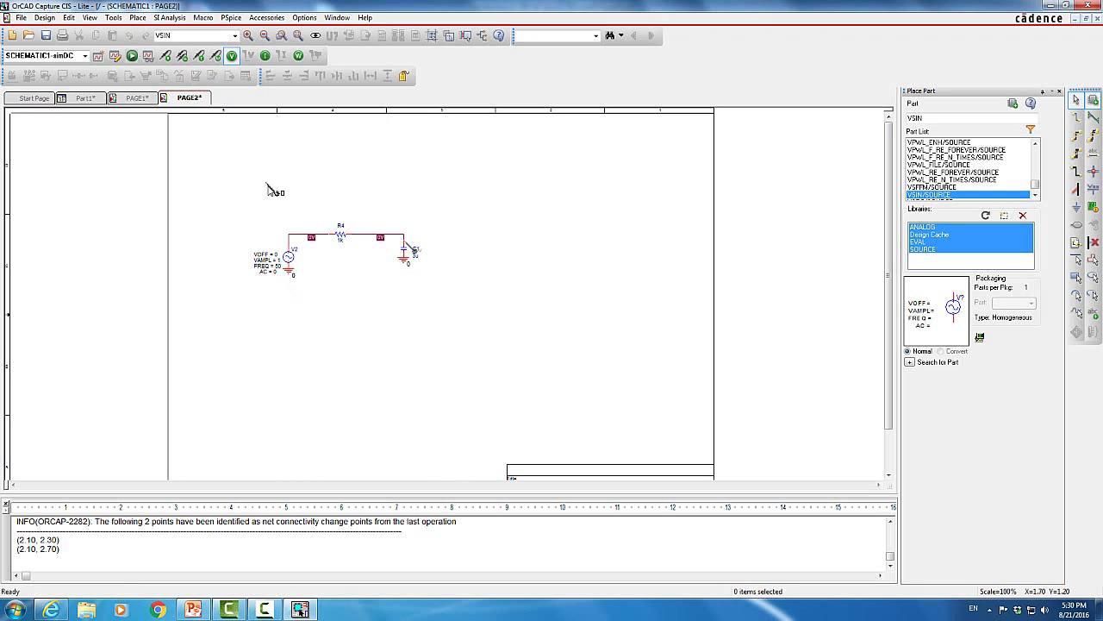
click(291, 250)
click(132, 55)
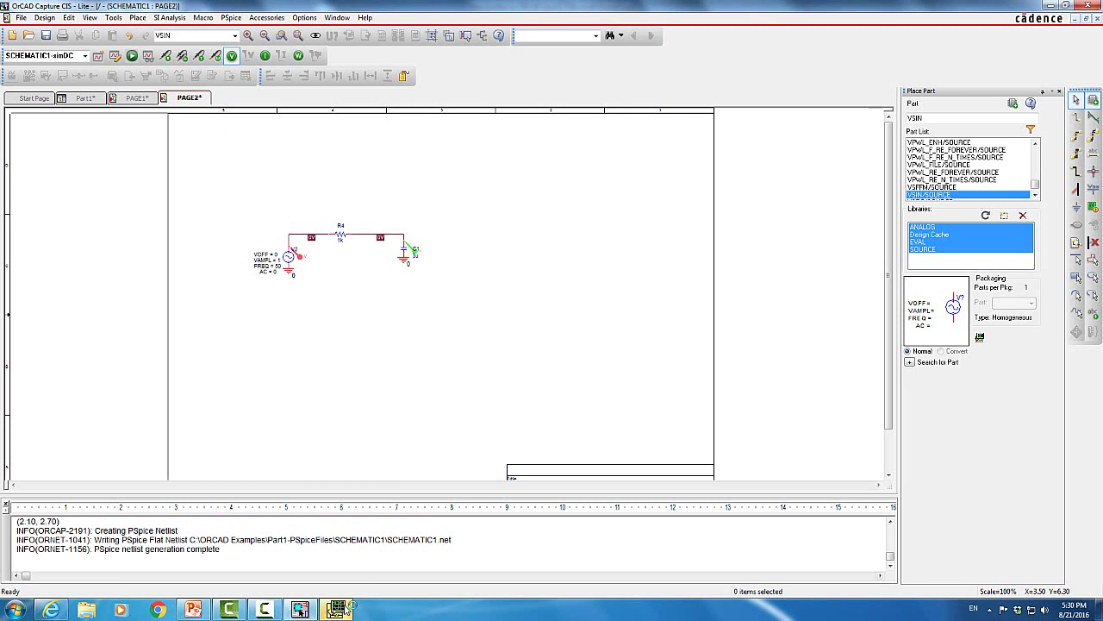
click(343, 609)
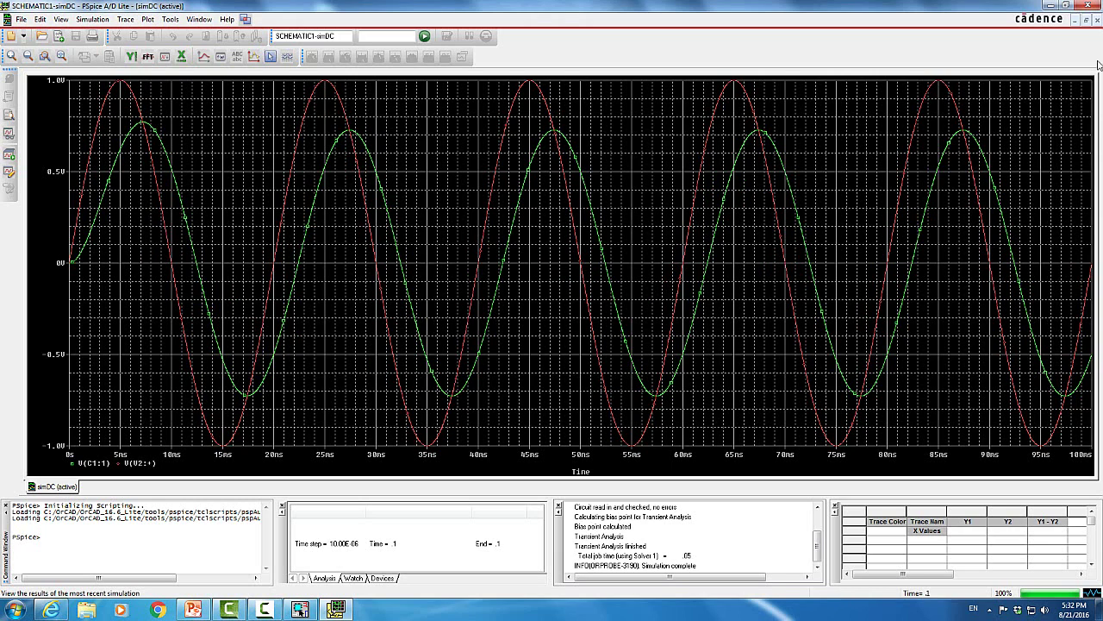
Close the PSpice plot window and set the VSIN source's frequency FREQ to 500
click(1091, 7)
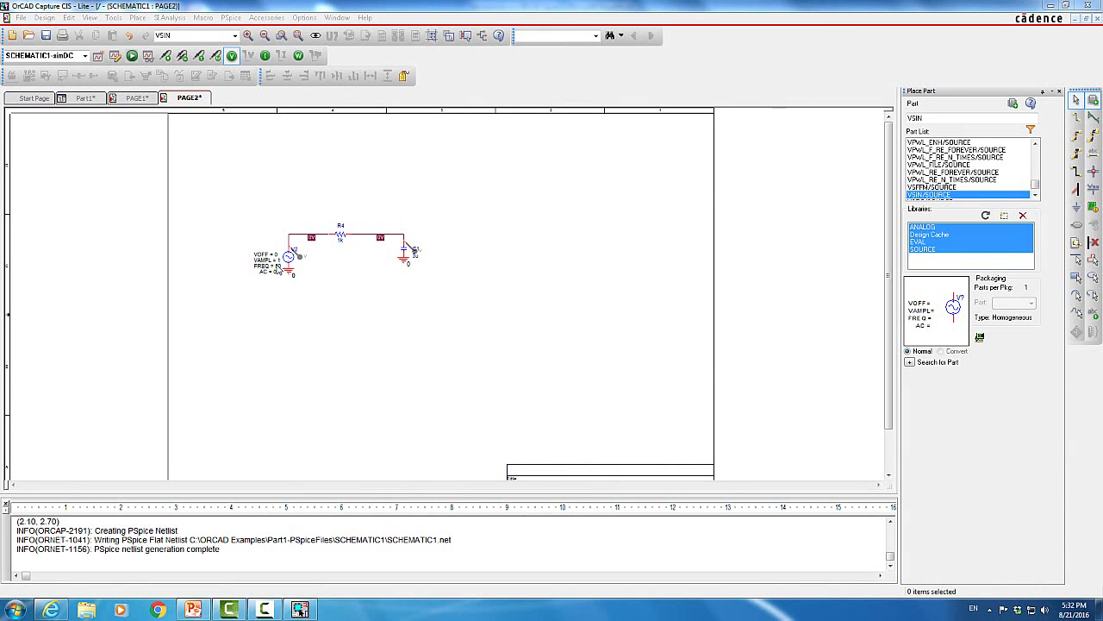
double_click(272, 265)
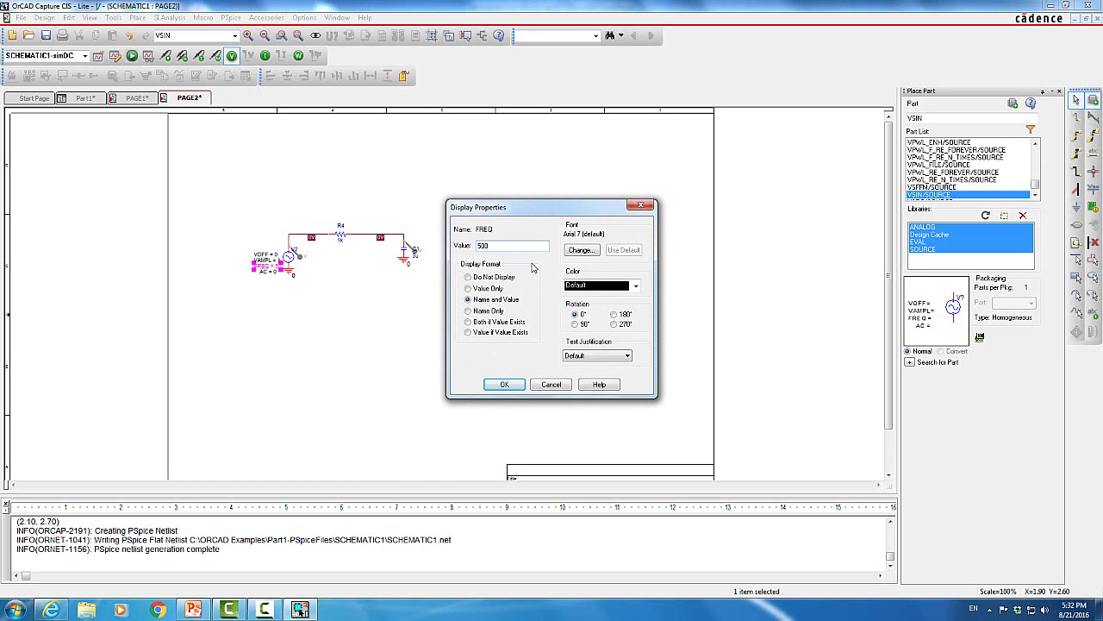
click(505, 385)
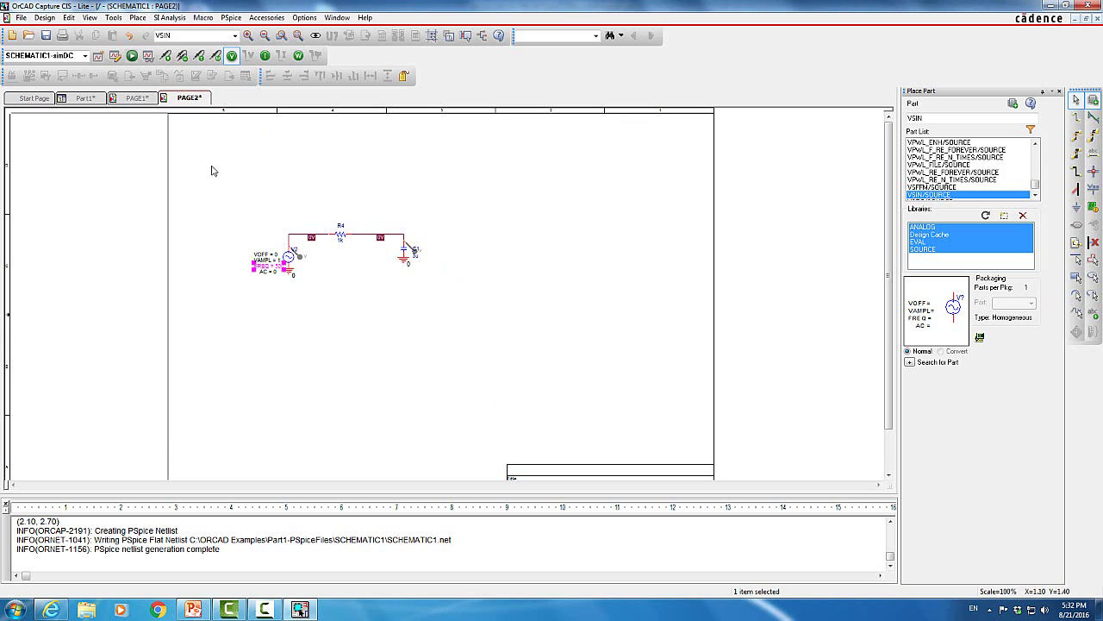
Set the transient analysis's run time to 0.01 seconds and its maximum step size to 1u in the simDC profile
click(115, 56)
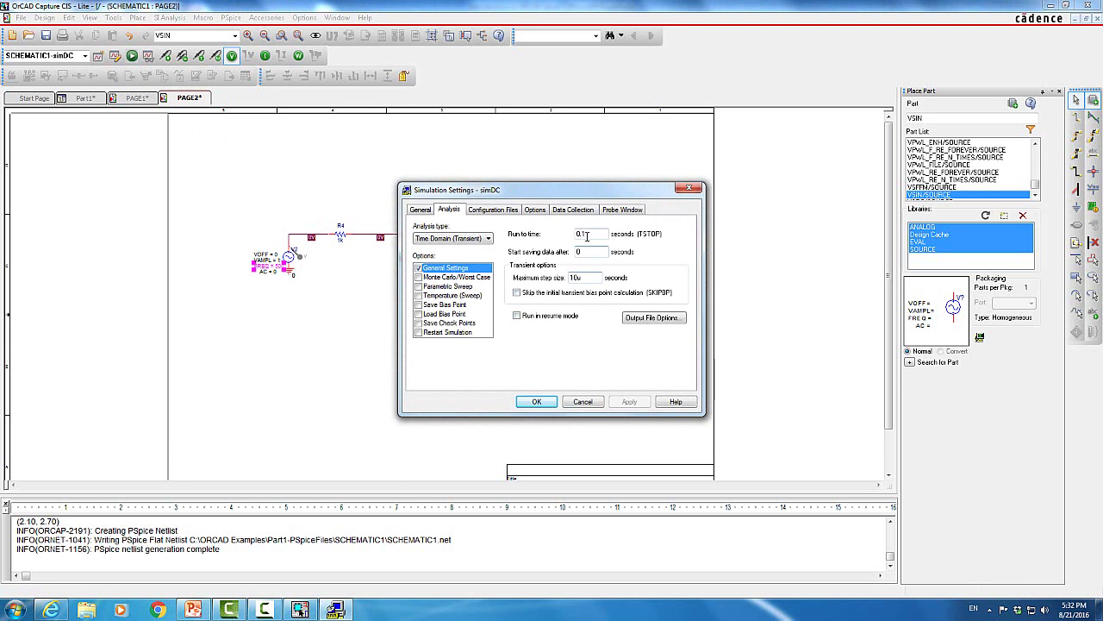
key(BackSpace)
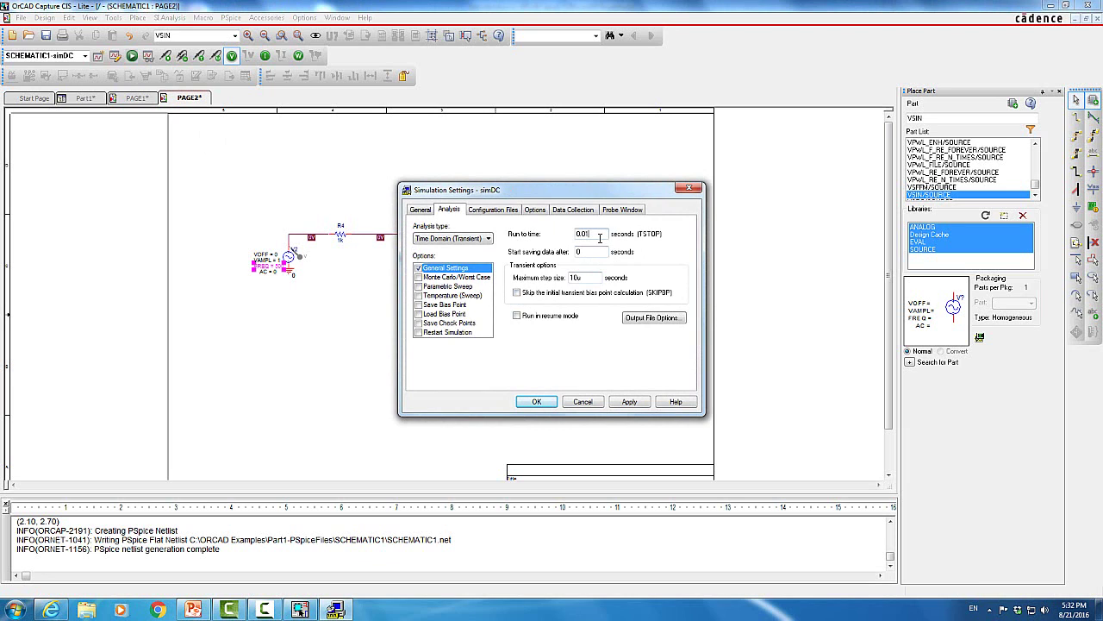
click(575, 278)
click(629, 402)
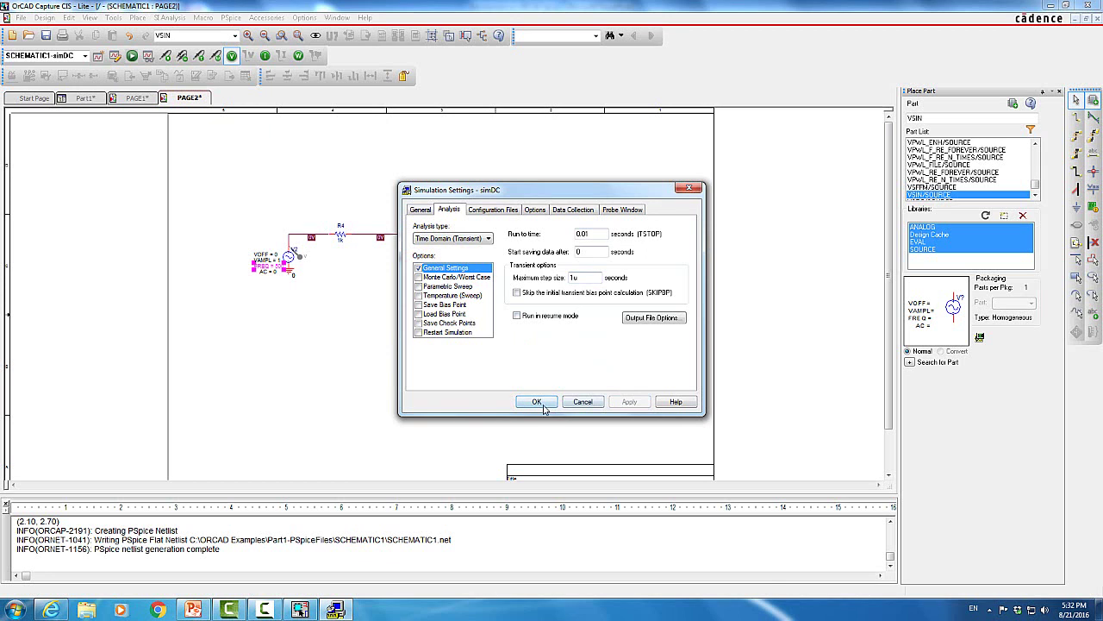
click(536, 402)
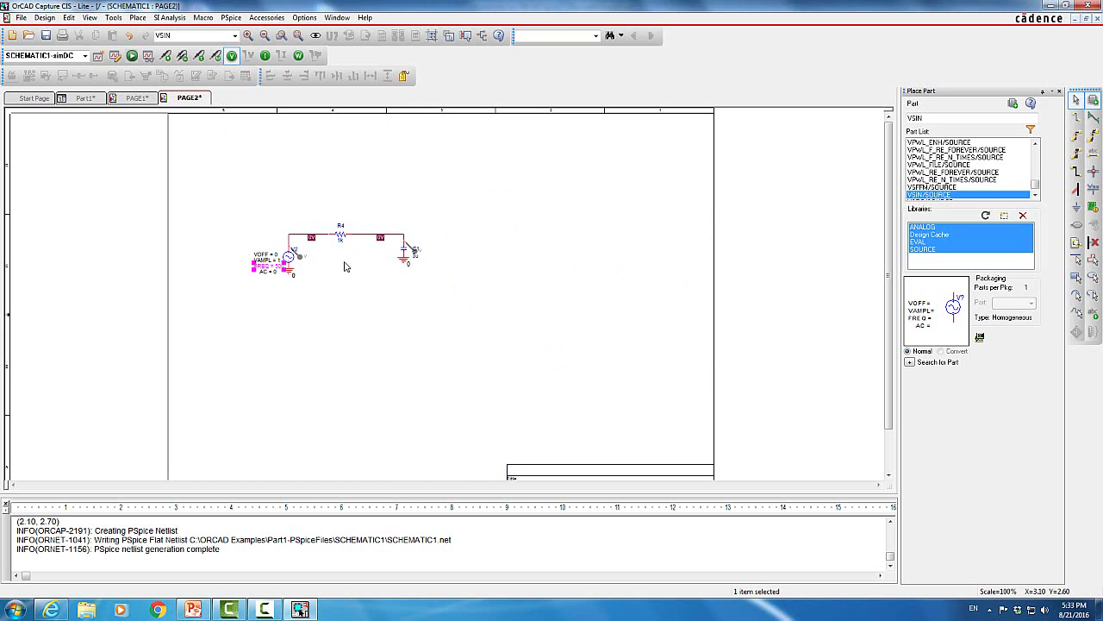
Run the 500 Hz transient simulation, view the source and capacitor voltages in PSpice A/D, and close the plot window
click(132, 55)
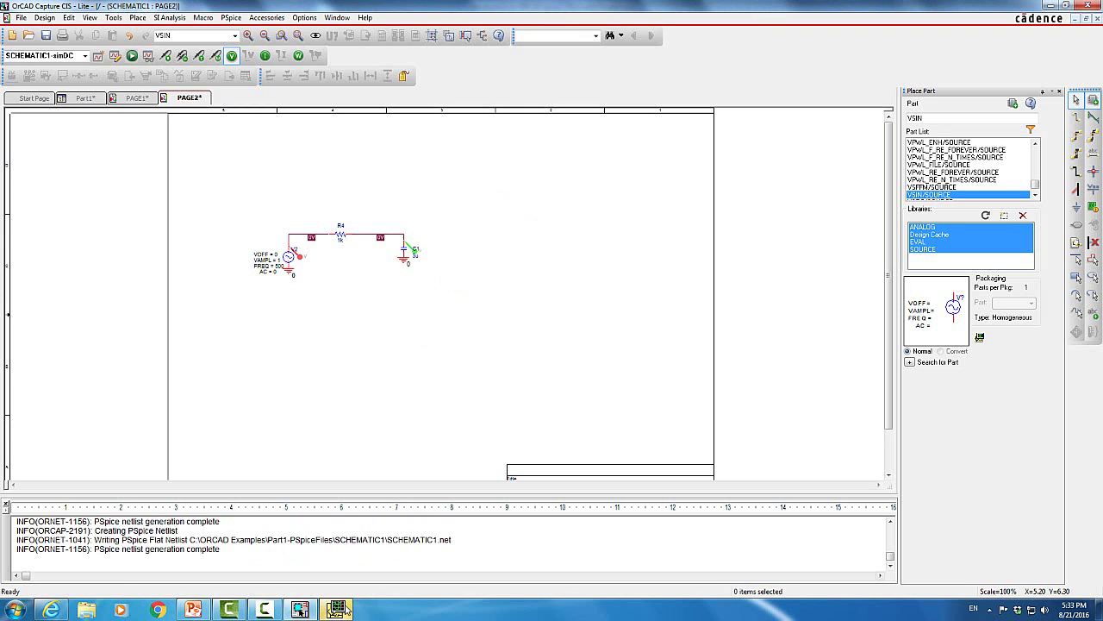
click(338, 609)
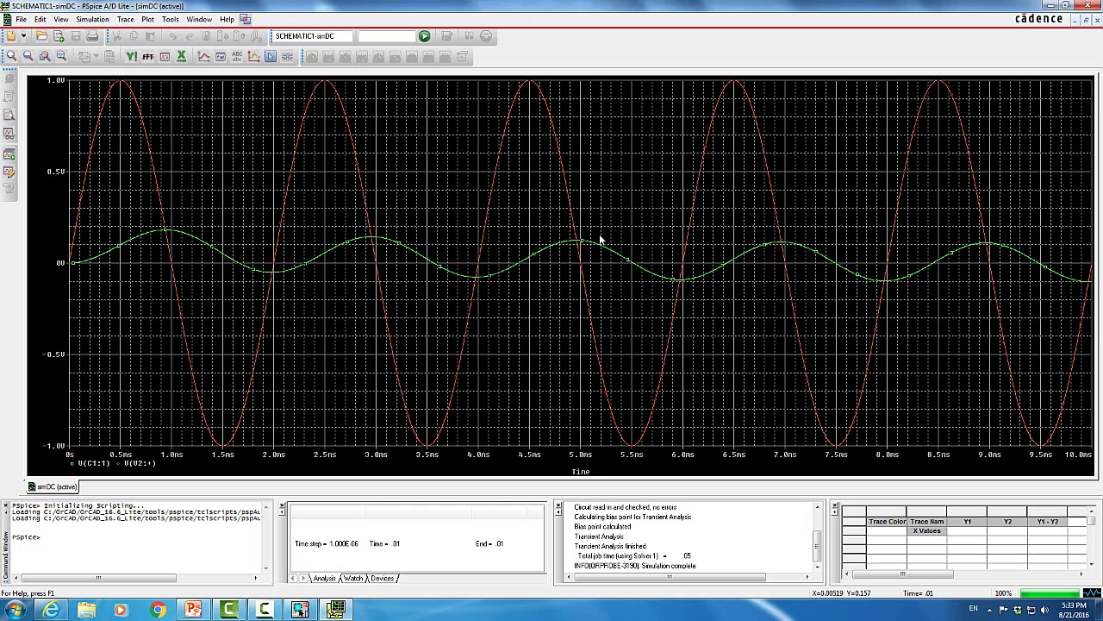
click(1088, 6)
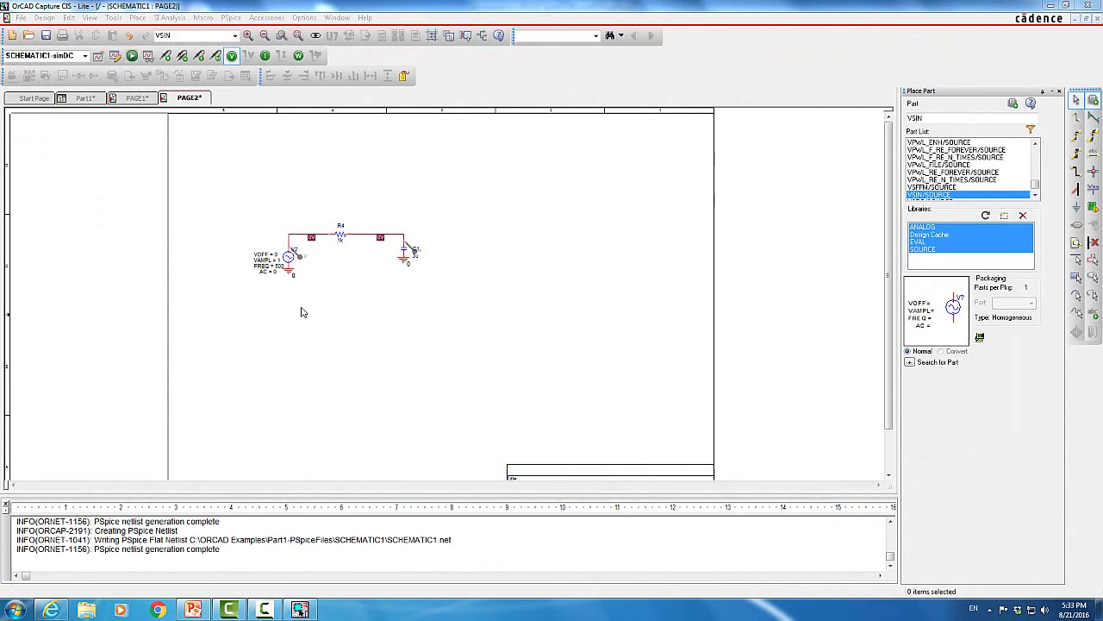
Set the VSIN source's FREQ to 5000 and the simDC transient analysis to a 0.001-second run time with a 0.1u maximum step size
double_click(284, 269)
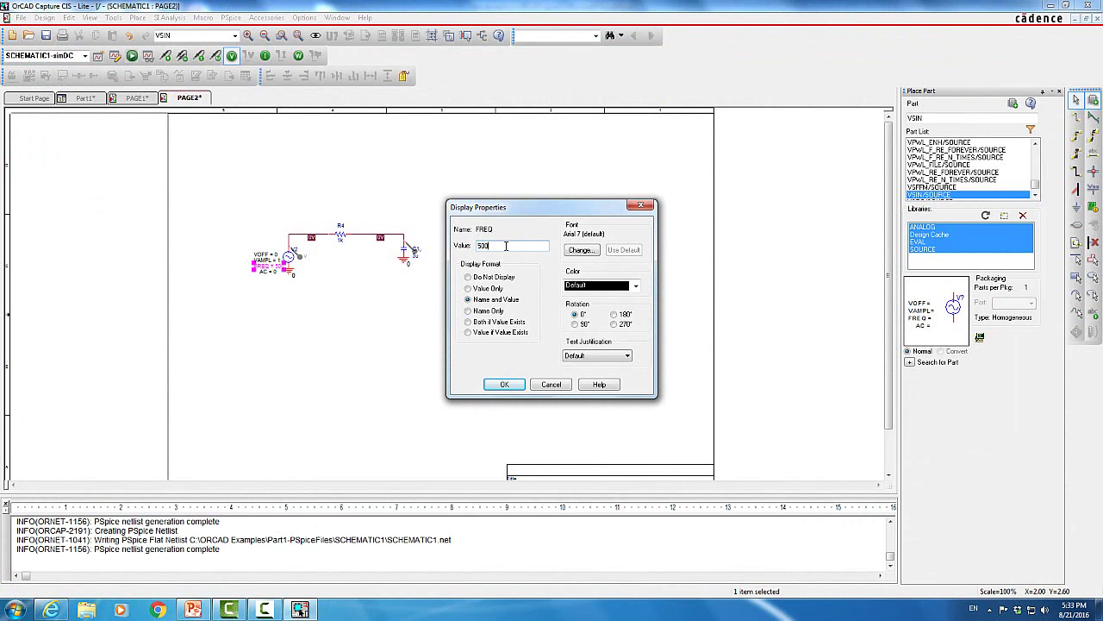
click(504, 385)
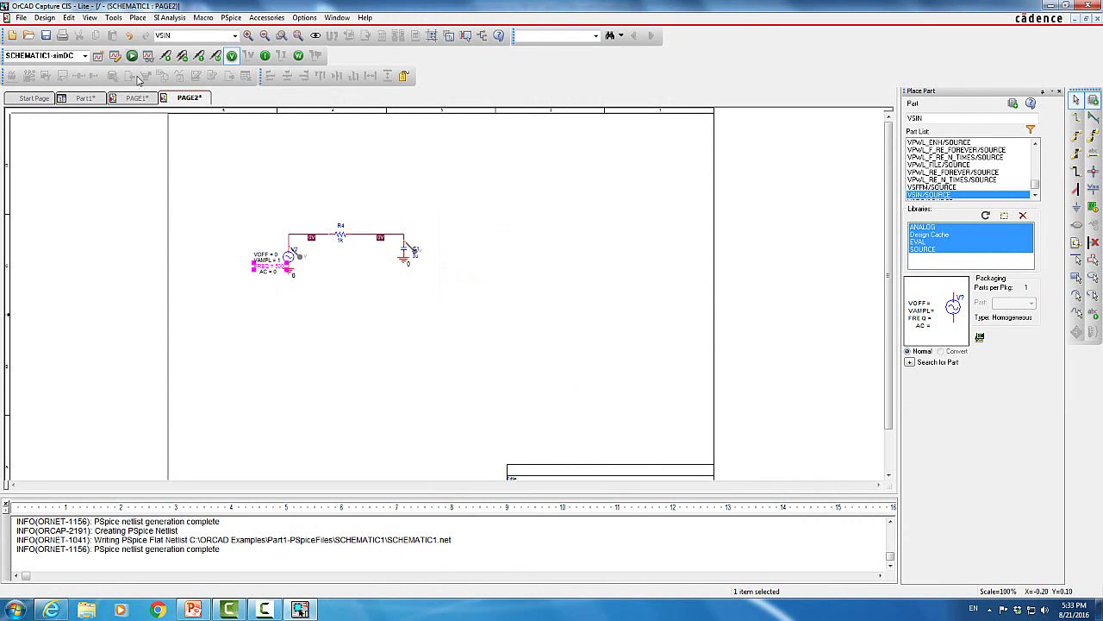
click(115, 56)
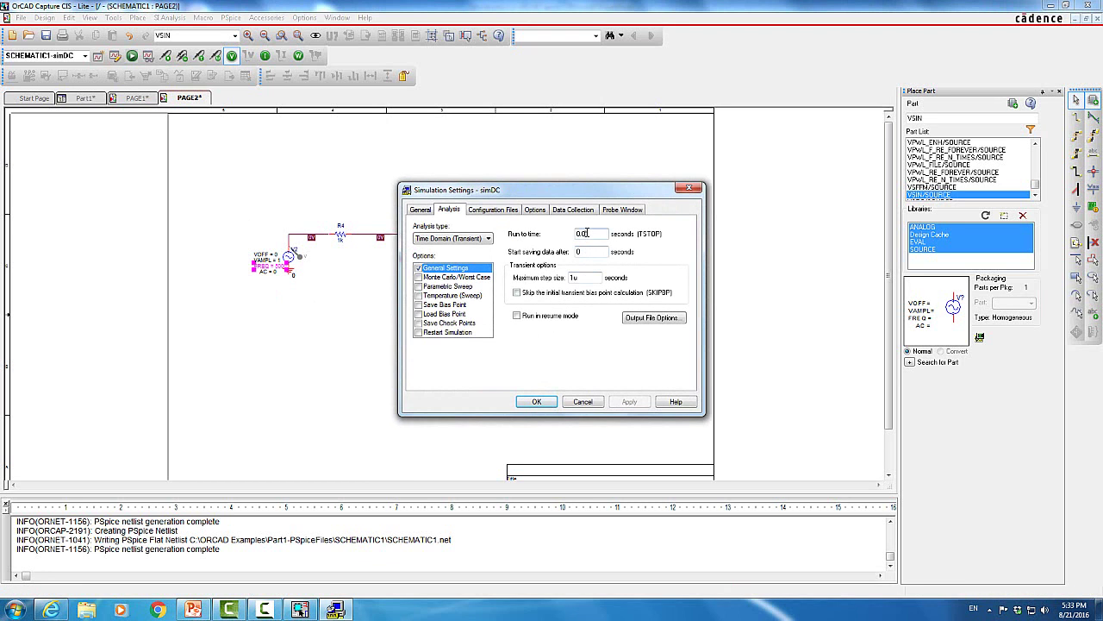
text(1)
key(BackSpace)
text(01)
click(572, 277)
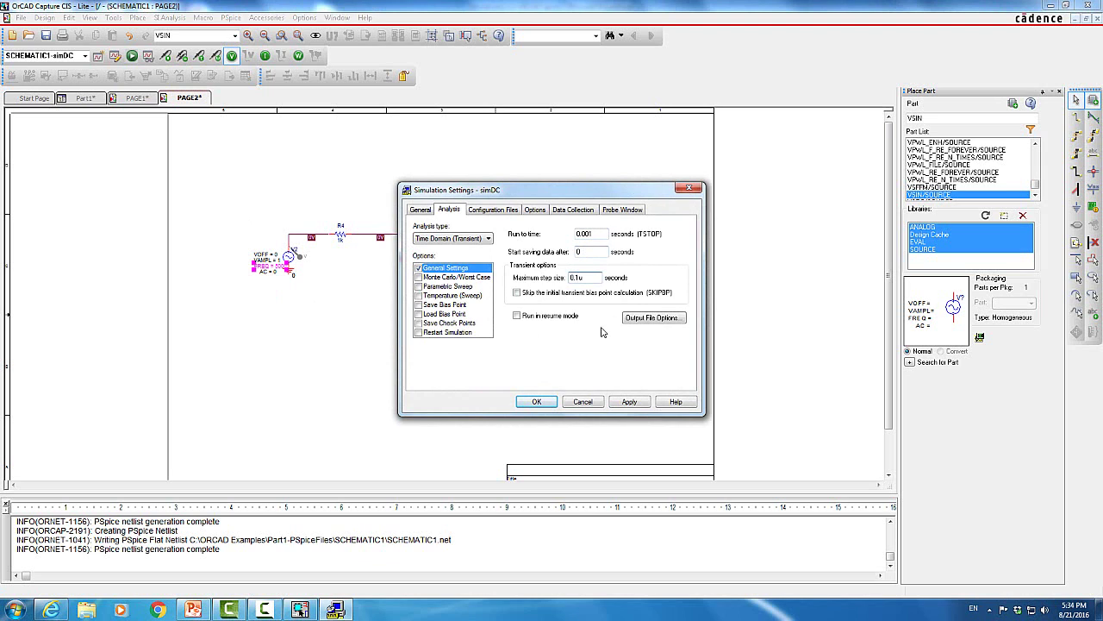
click(630, 403)
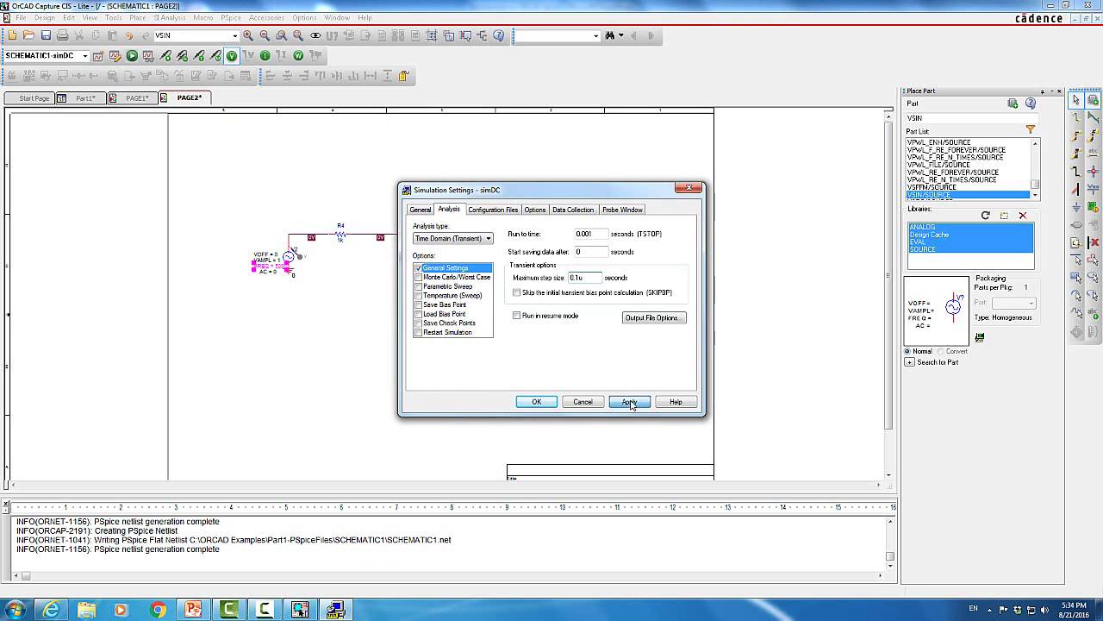
click(537, 402)
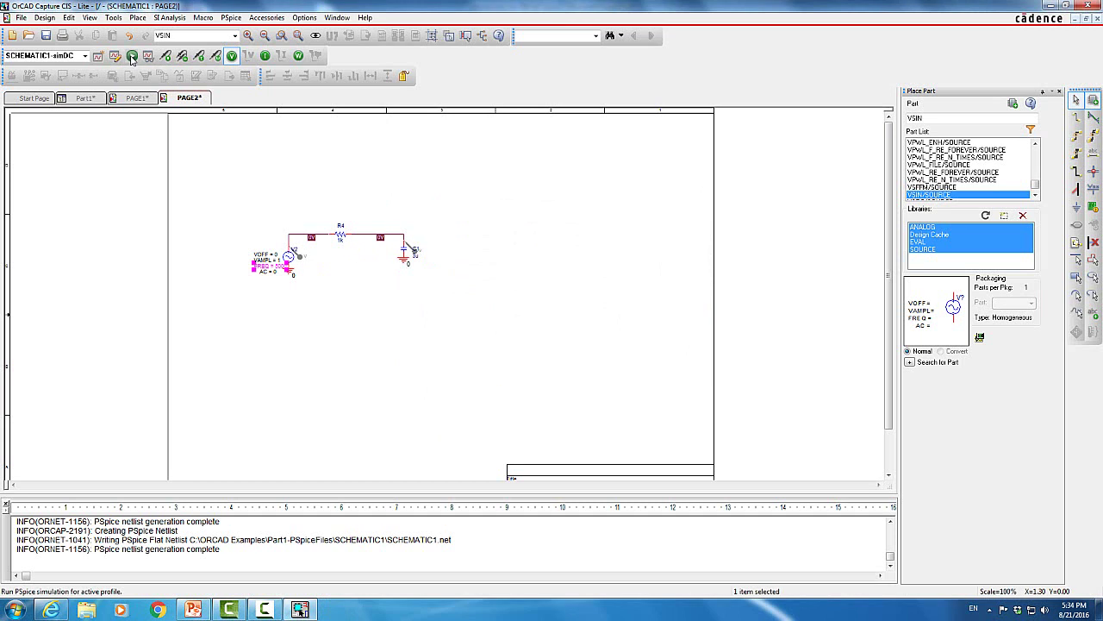
Run the 5000 Hz transient simulation, view the source and capacitor voltages in PSpice A/D, and return to the schematic in OrCAD Capture
click(132, 57)
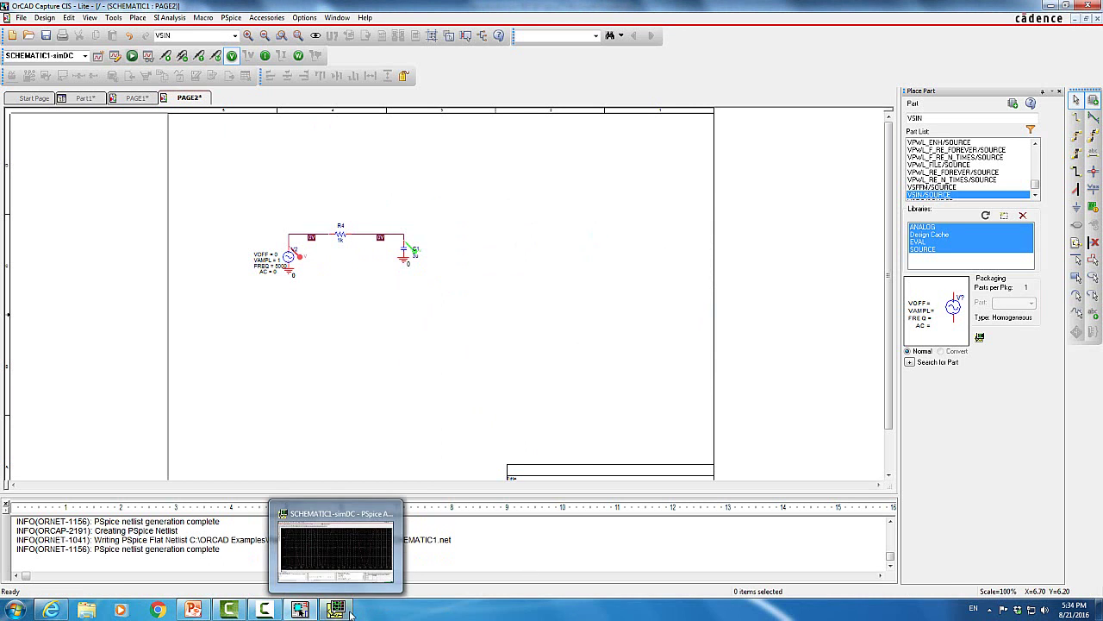
click(350, 612)
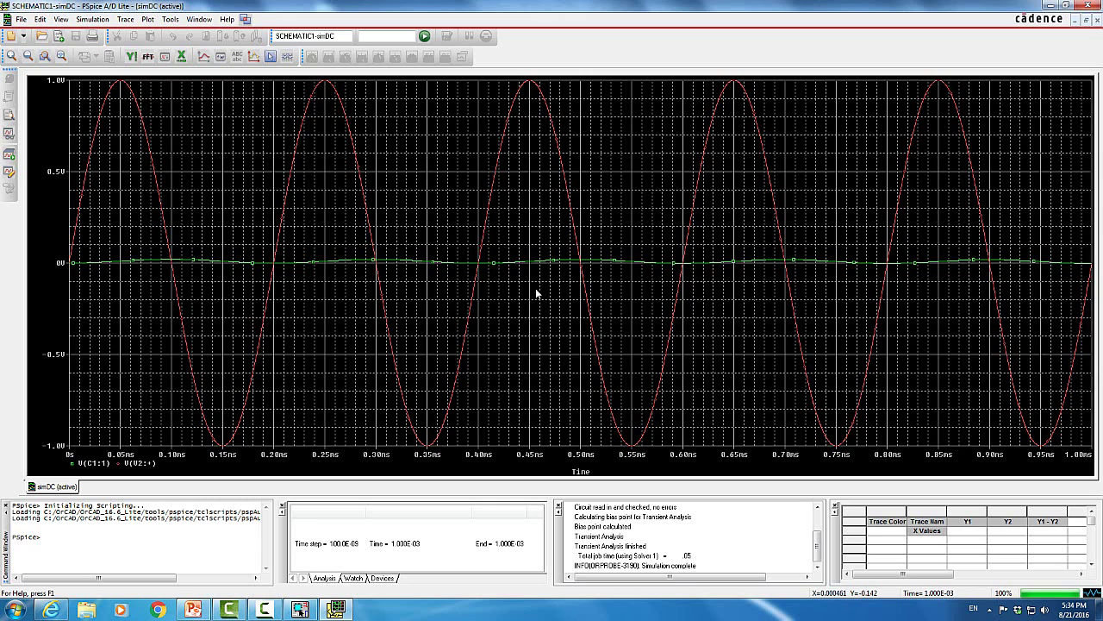
click(300, 610)
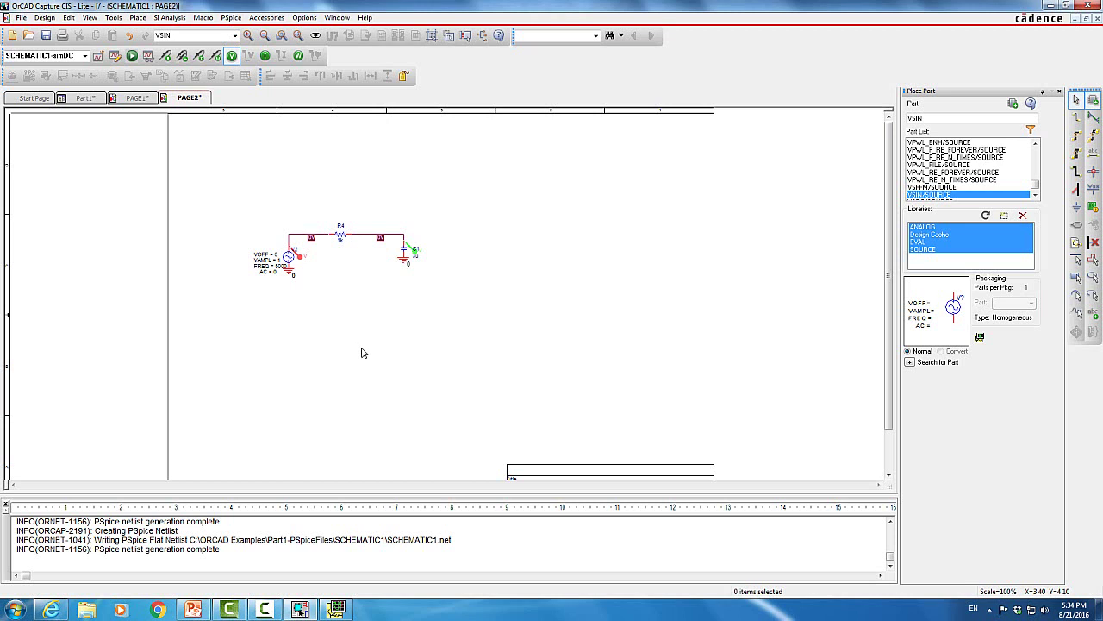
Replace the VSIN source in the RC circuit with a VPULSE source connected between the same upper node and ground
click(294, 257)
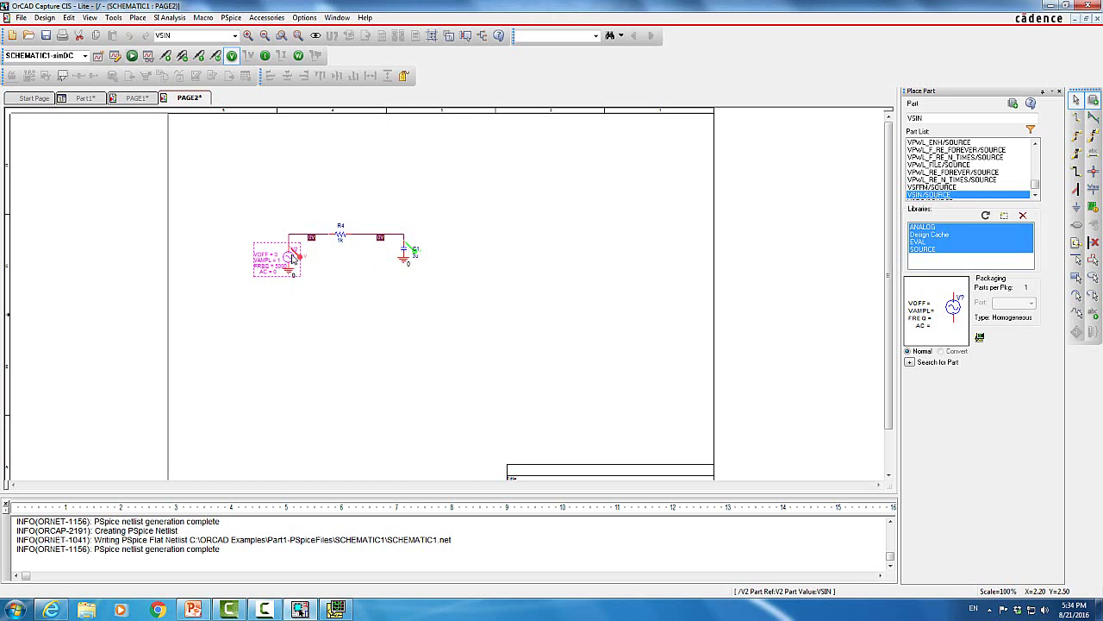
key(Delete)
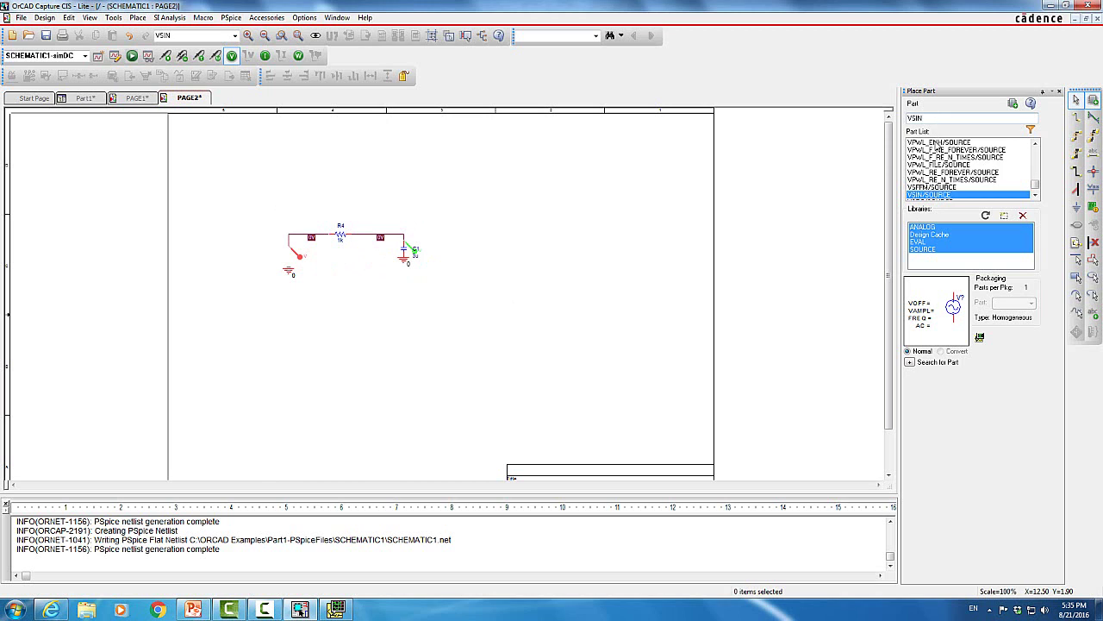
key(BackSpace)
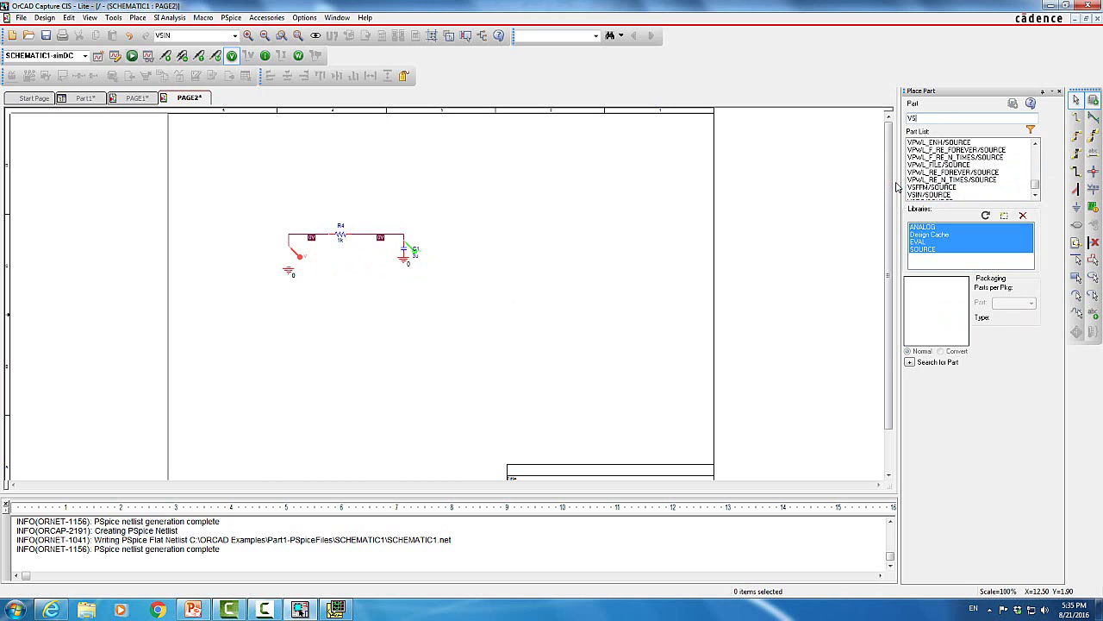
text(puLSE)
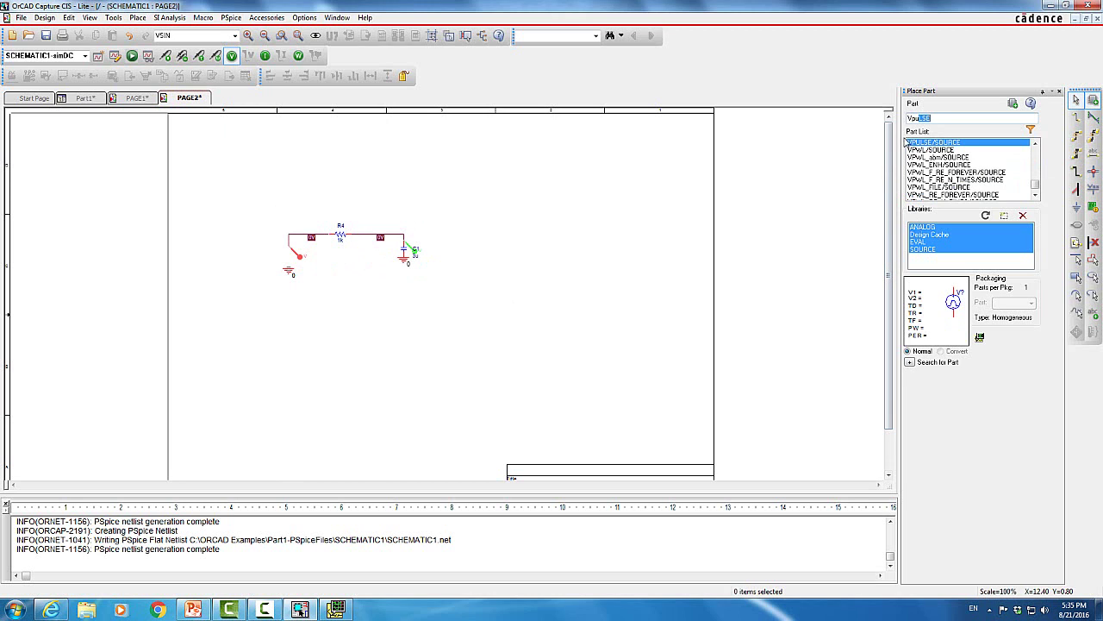
key(Return)
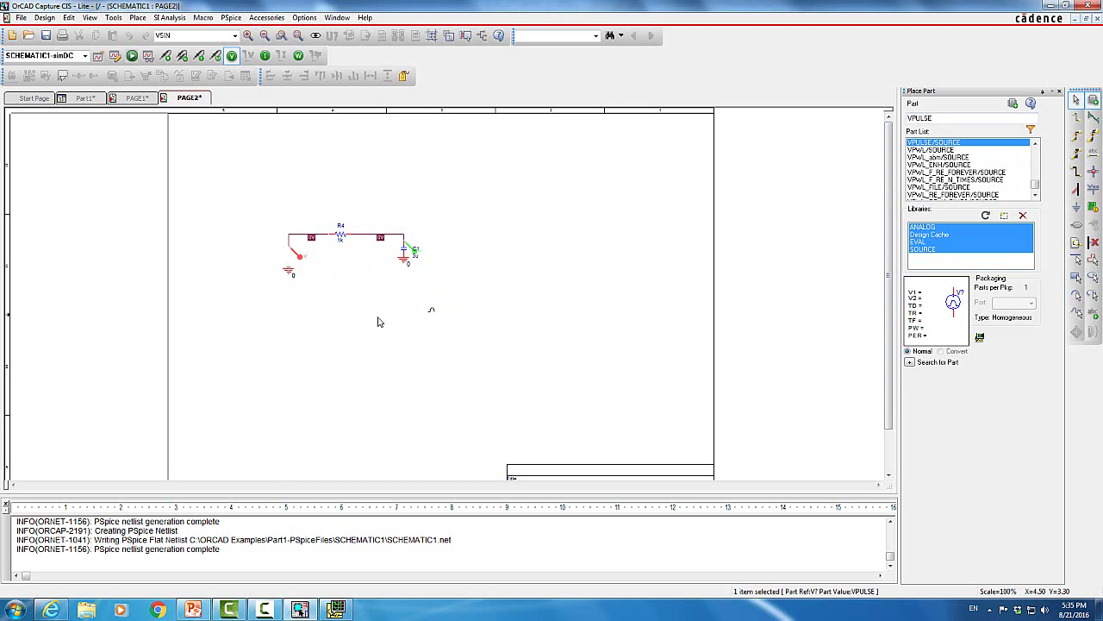
click(290, 256)
key(Escape)
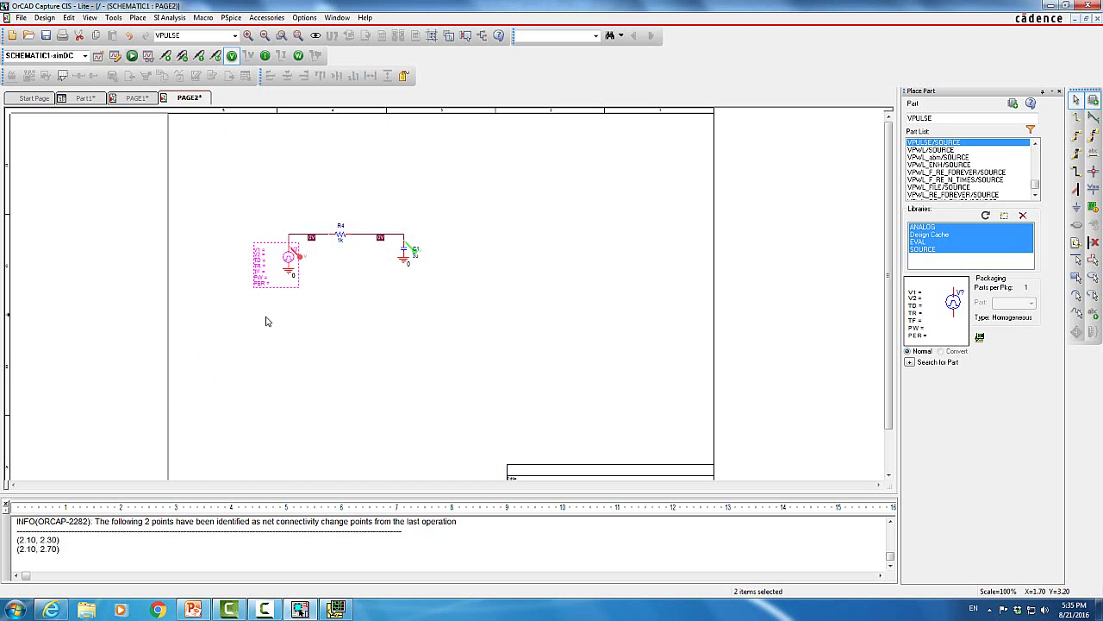
Set the VPULSE source's voltage level V1 to 1
double_click(259, 251)
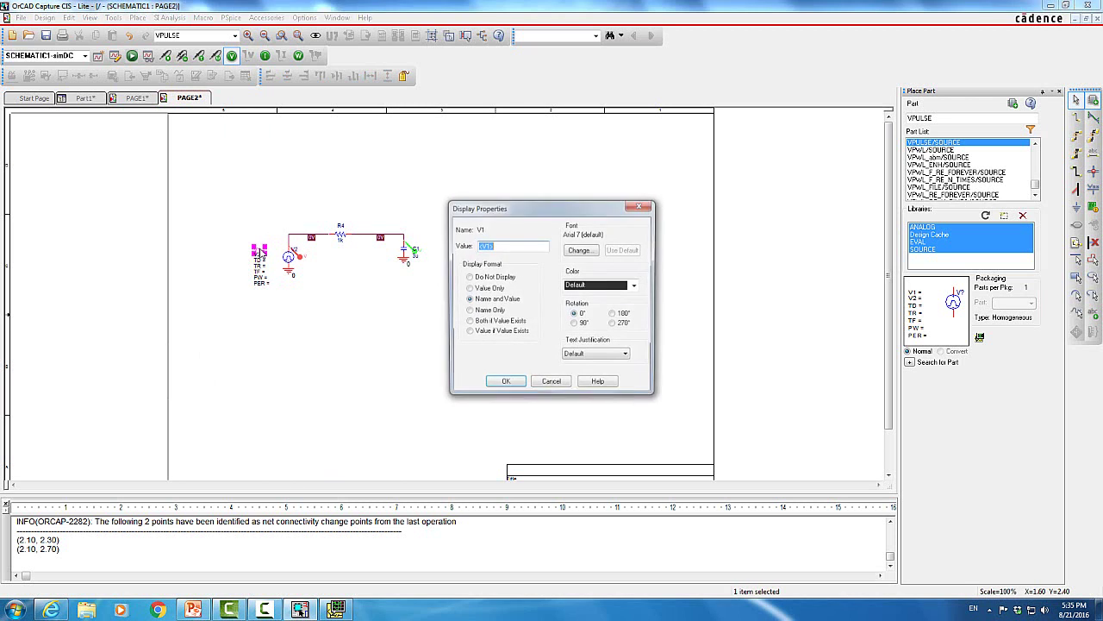
key(BackSpace)
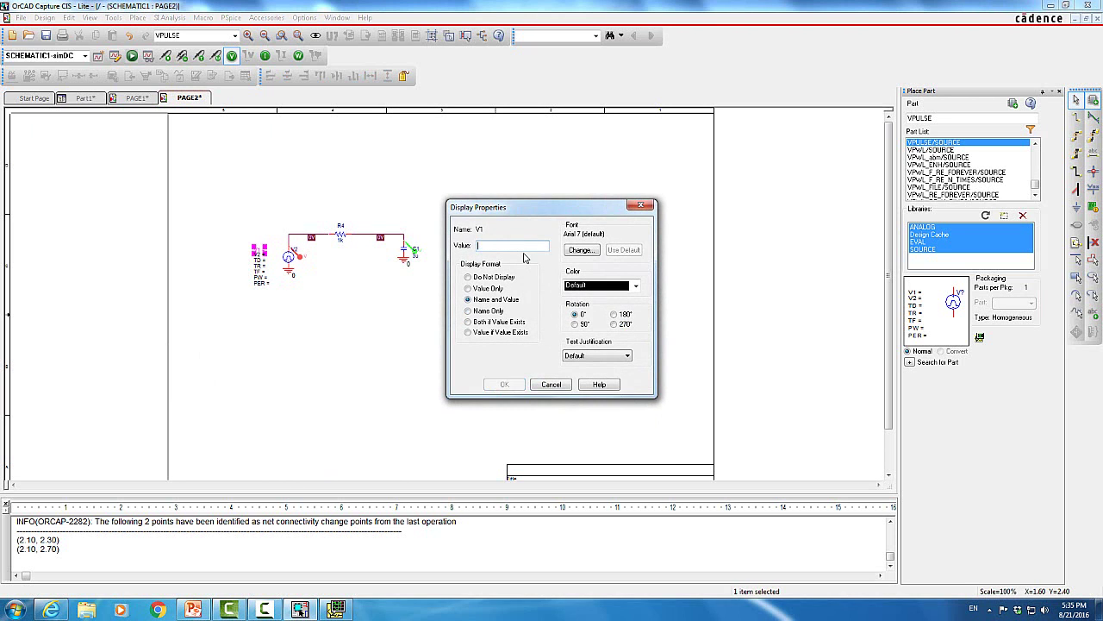
text(1)
key(Return)
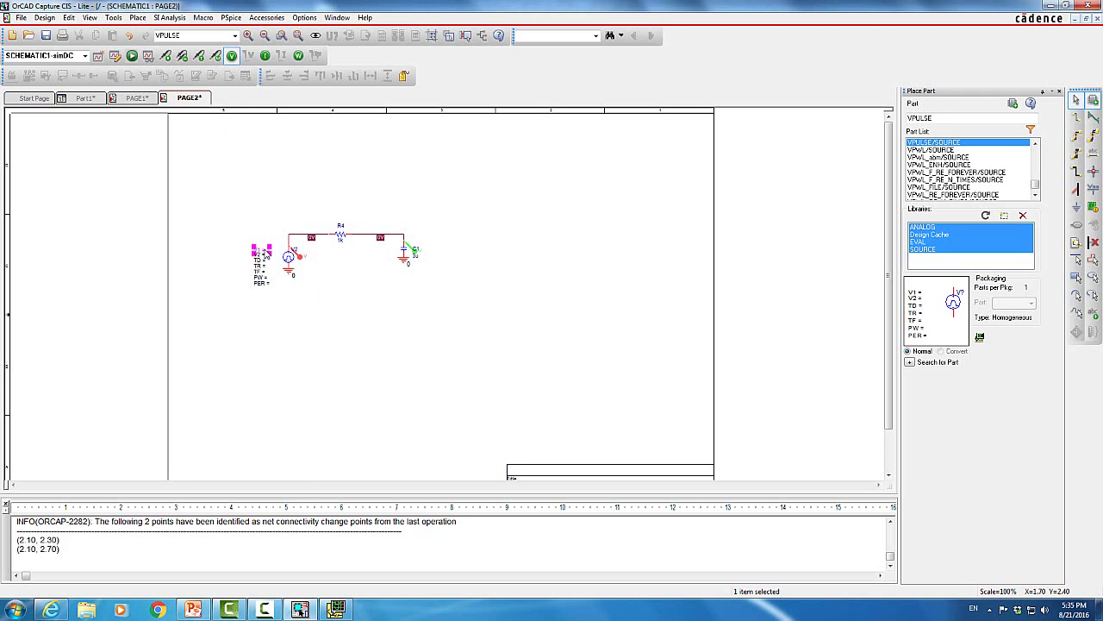
double_click(267, 252)
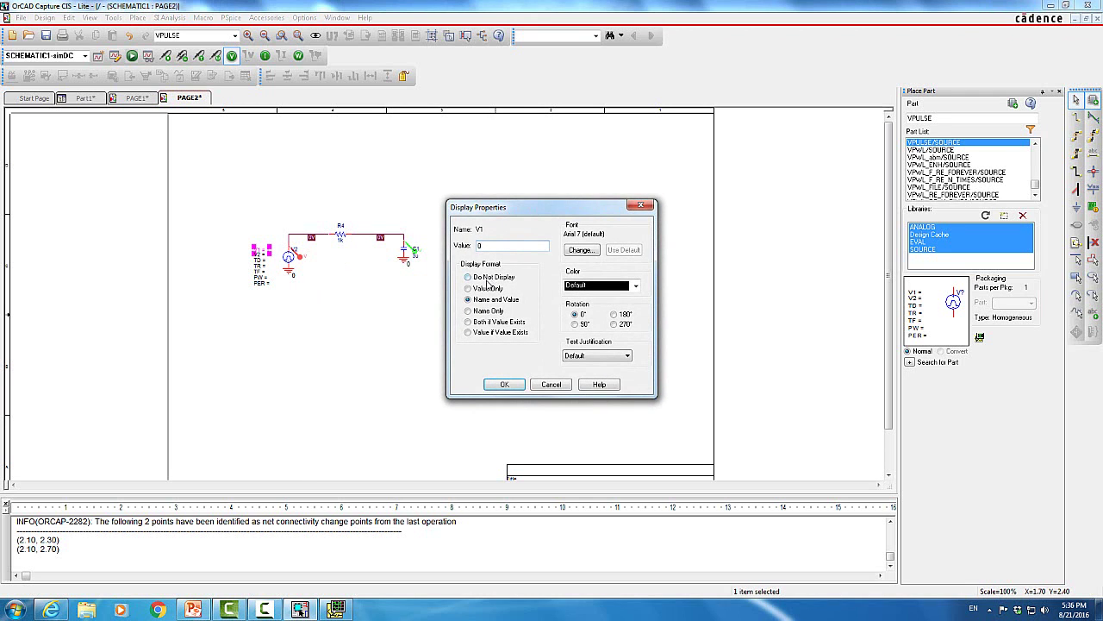
key(Escape)
click(445, 305)
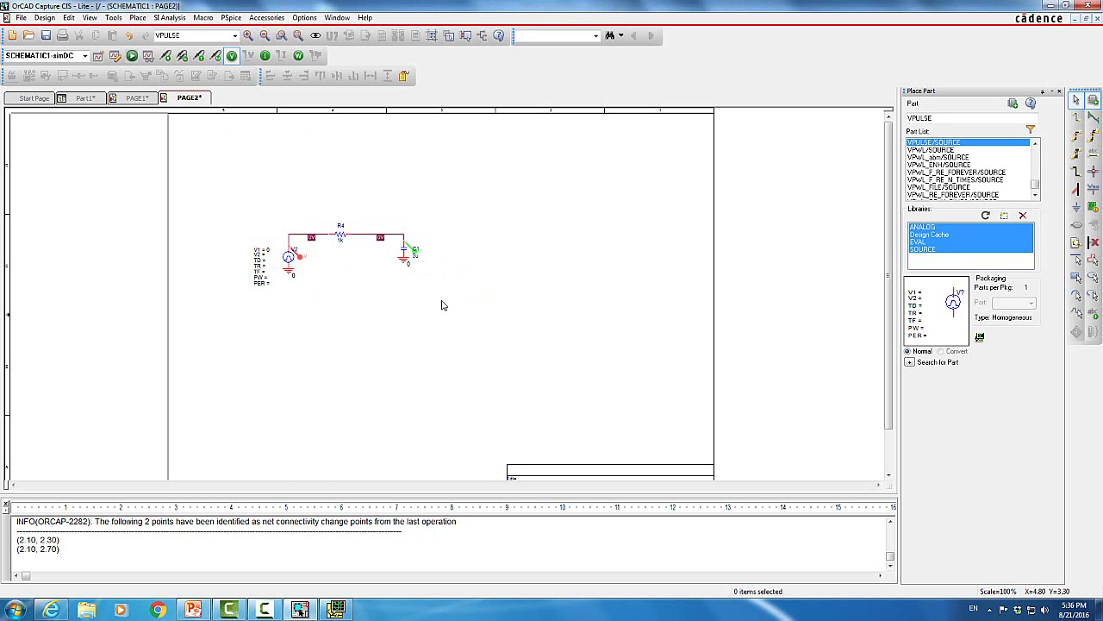
double_click(265, 256)
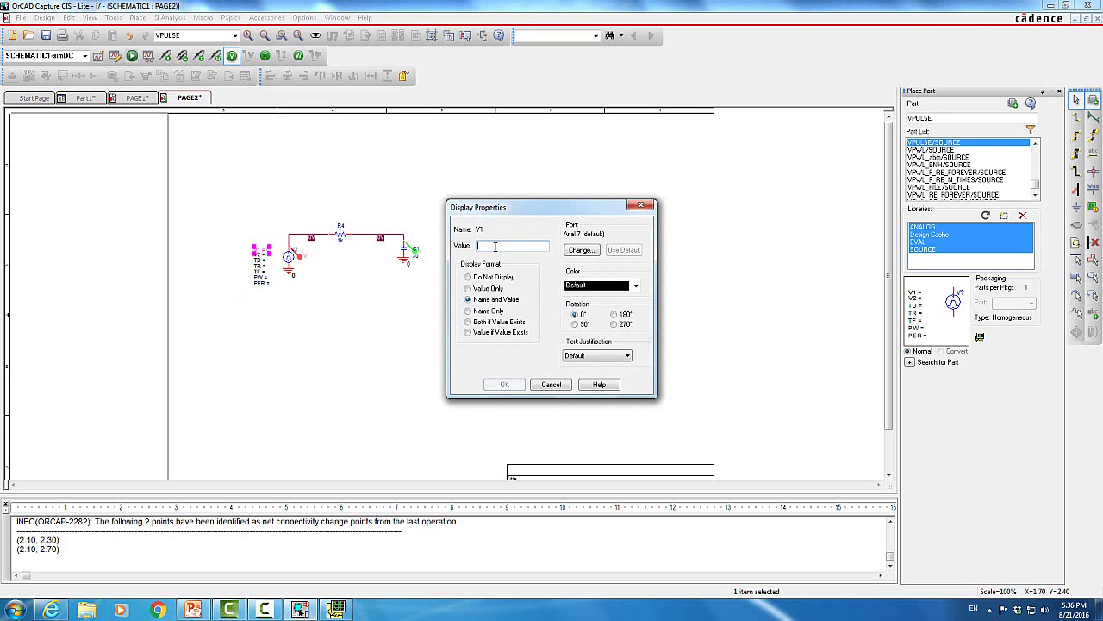
key(Return)
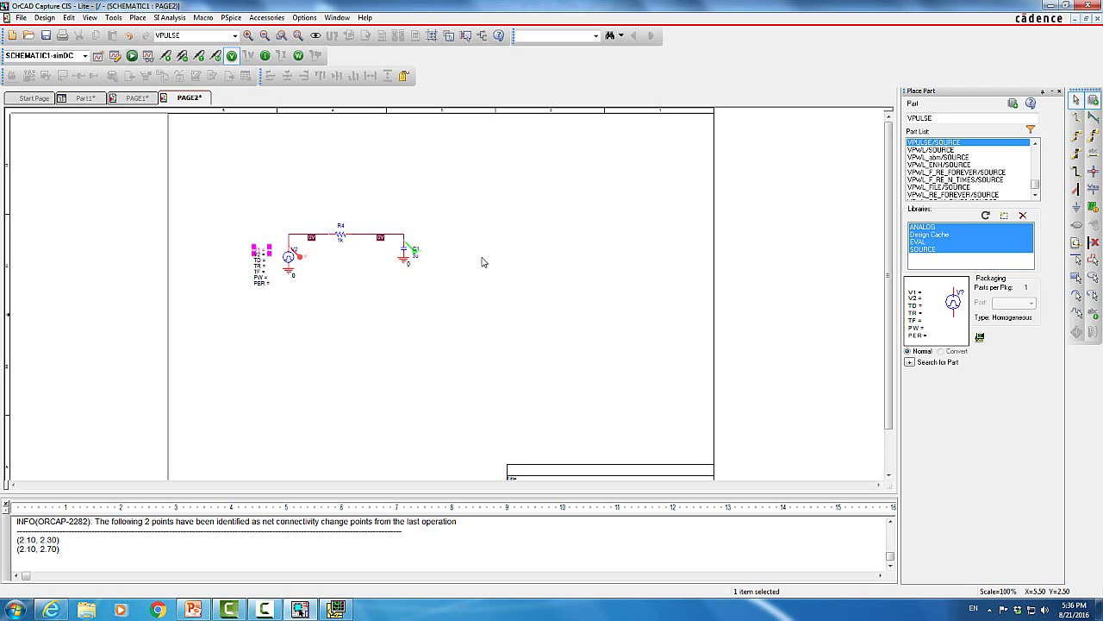
Set the VPULSE source's delay time TD to 10m
double_click(261, 265)
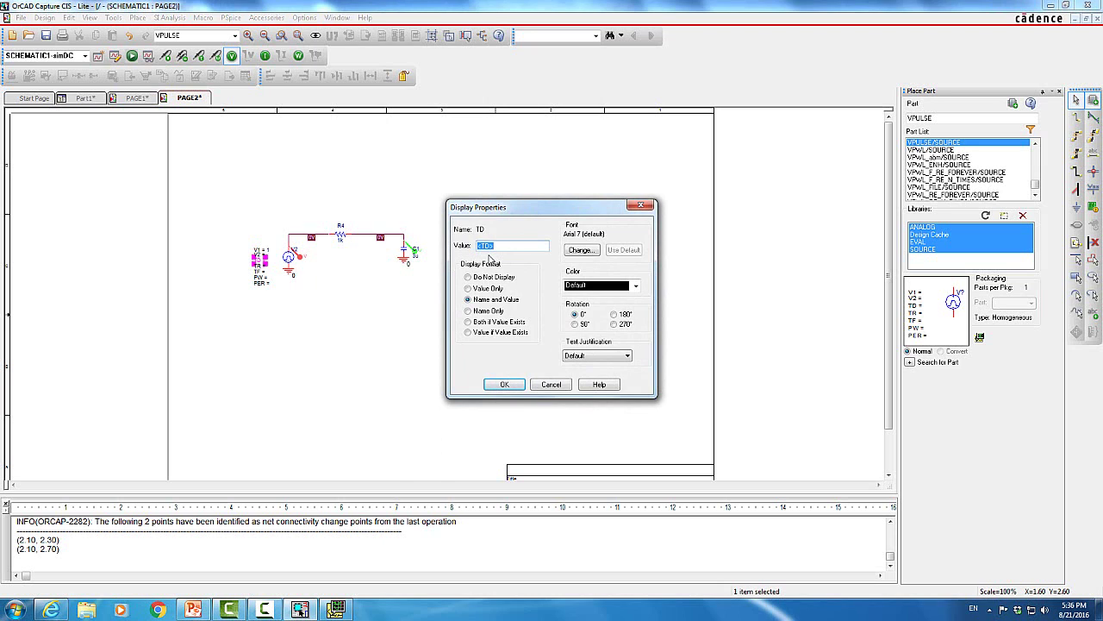
key(BackSpace)
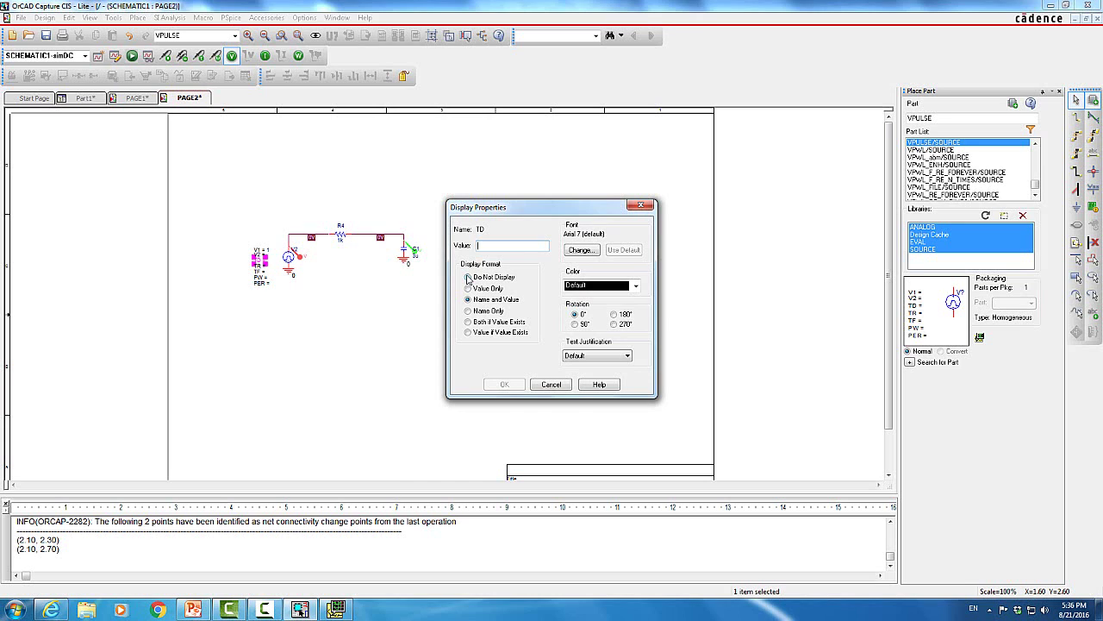
text(0m)
click(505, 385)
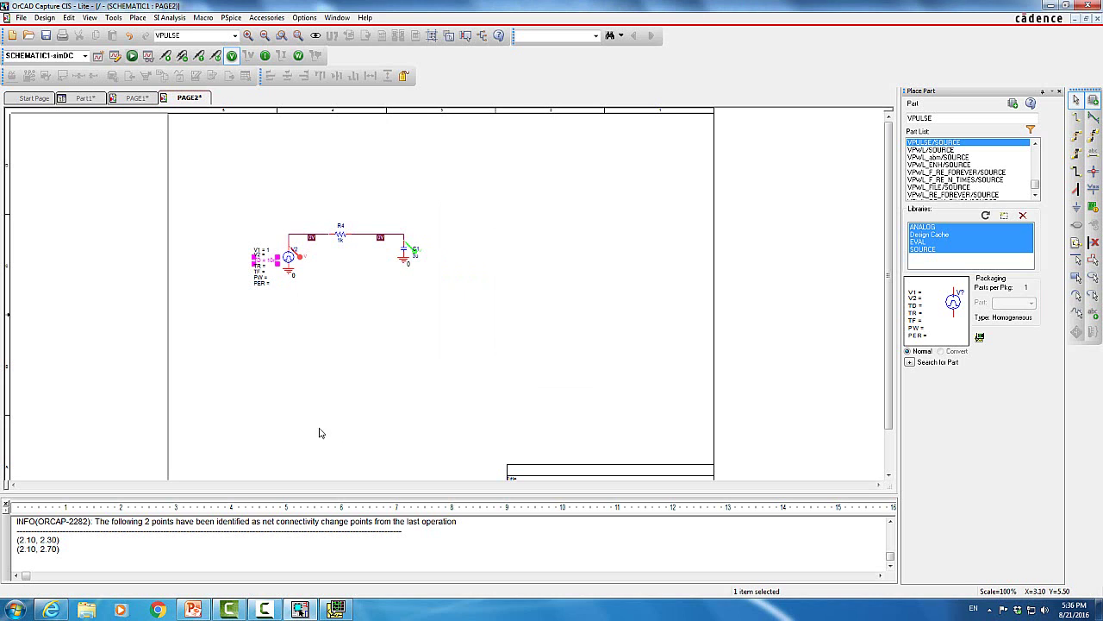
Set the VPULSE source's rise time TR and fall time TF to 1u each
double_click(264, 270)
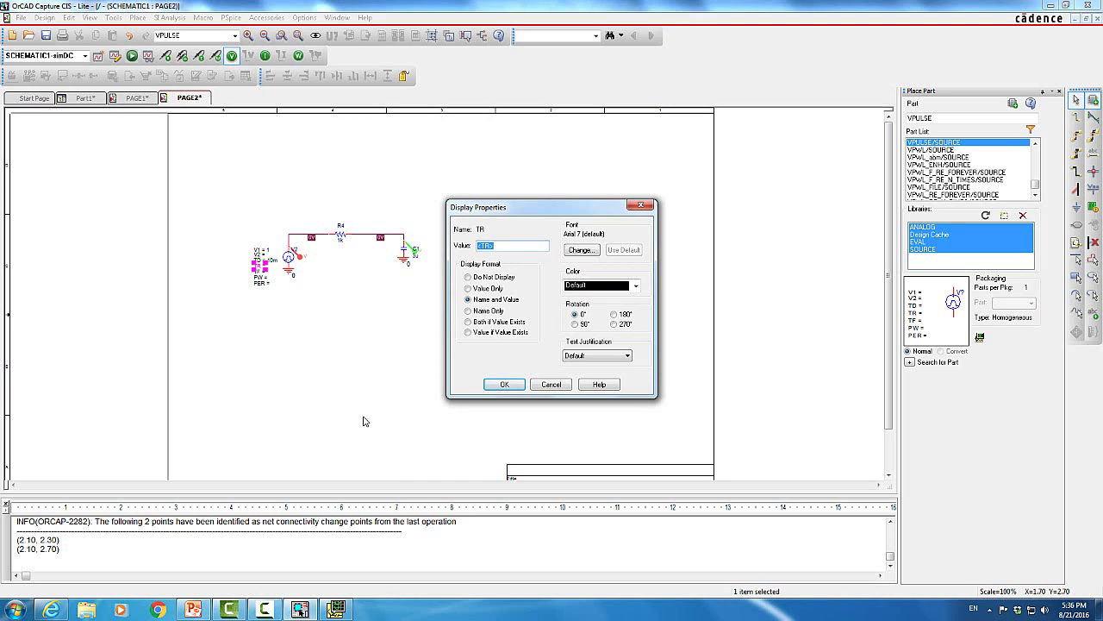
key(BackSpace)
text(1u)
click(505, 385)
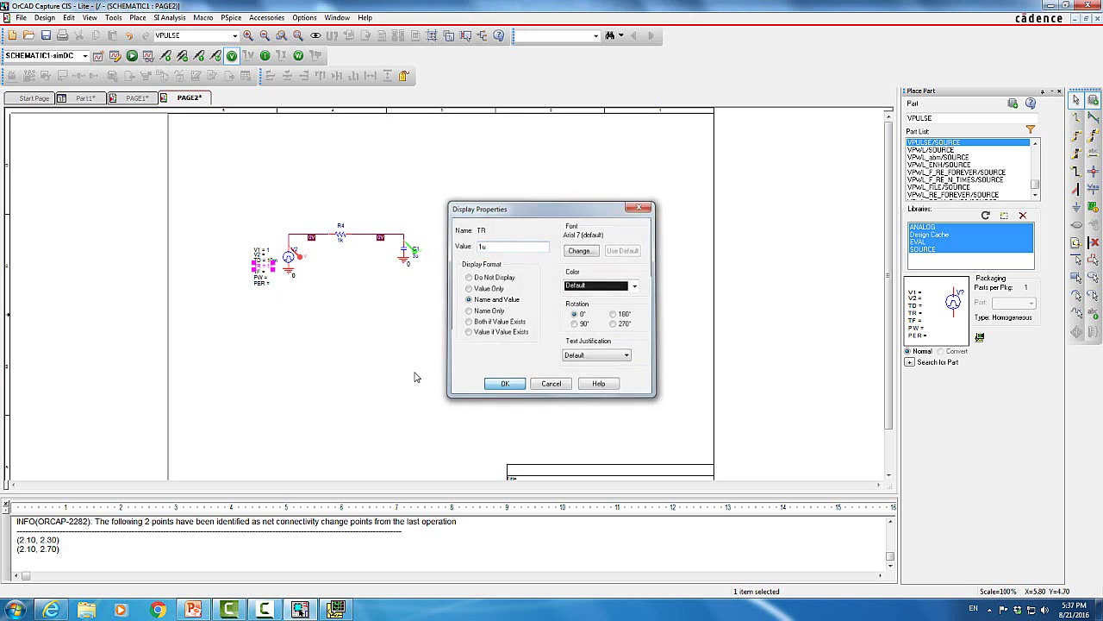
double_click(262, 269)
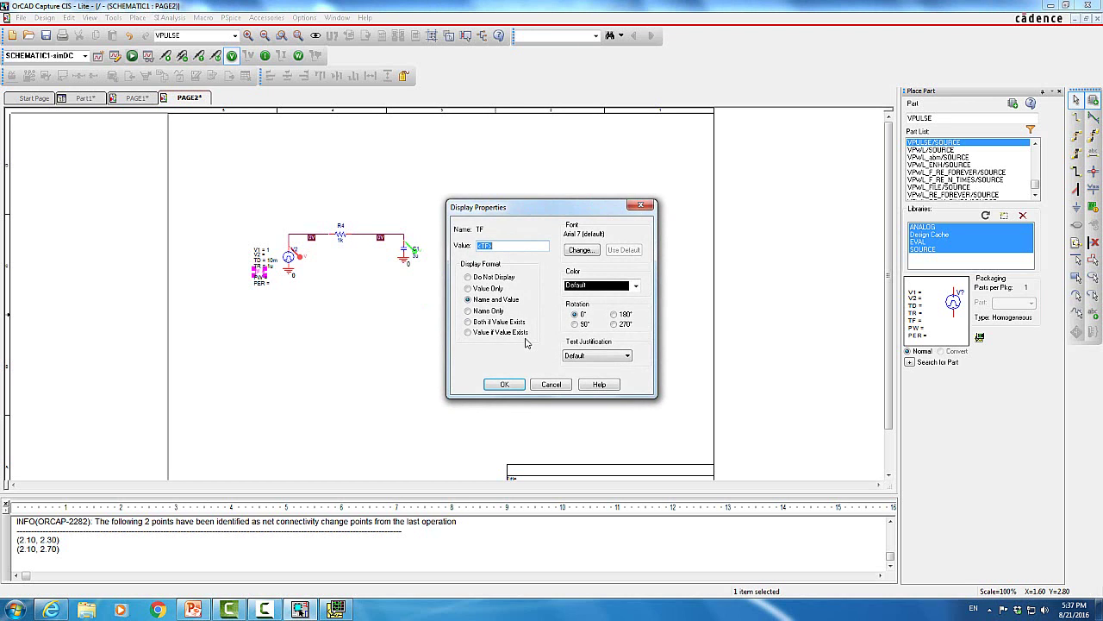
text(1u)
key(Return)
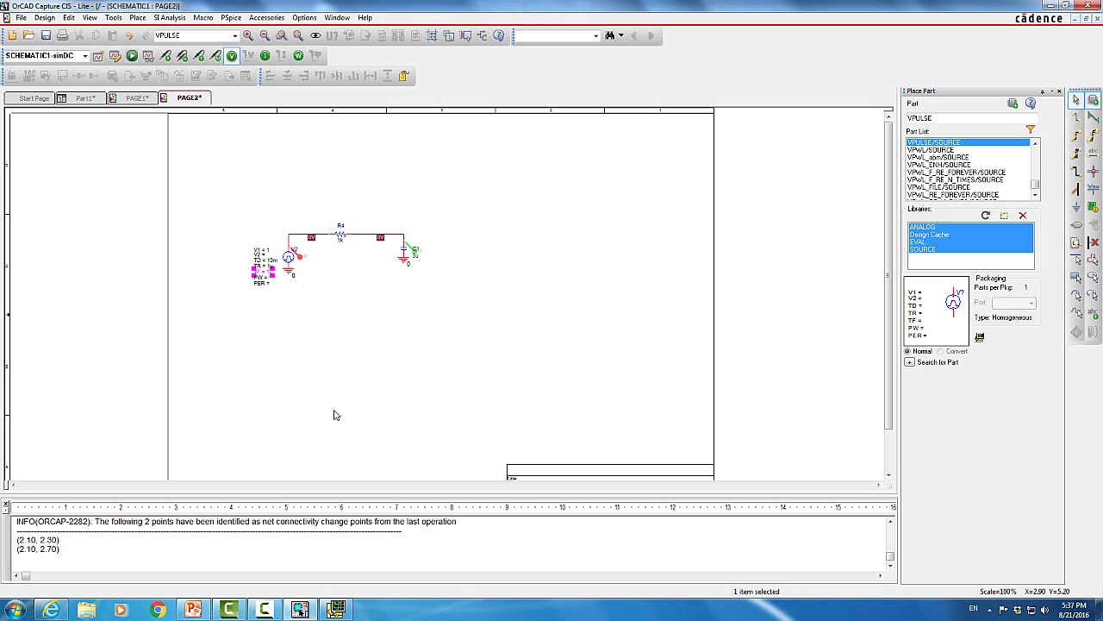
Set the VPULSE source's pulse width PW to 20m and its period PER to 40m
double_click(267, 281)
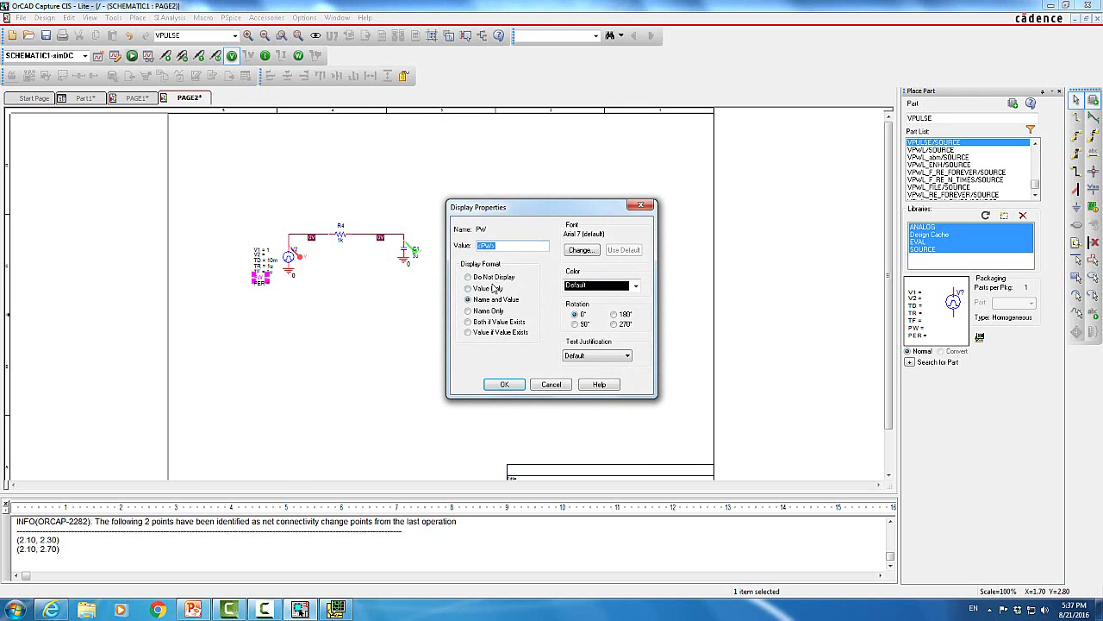
text(20m)
click(504, 386)
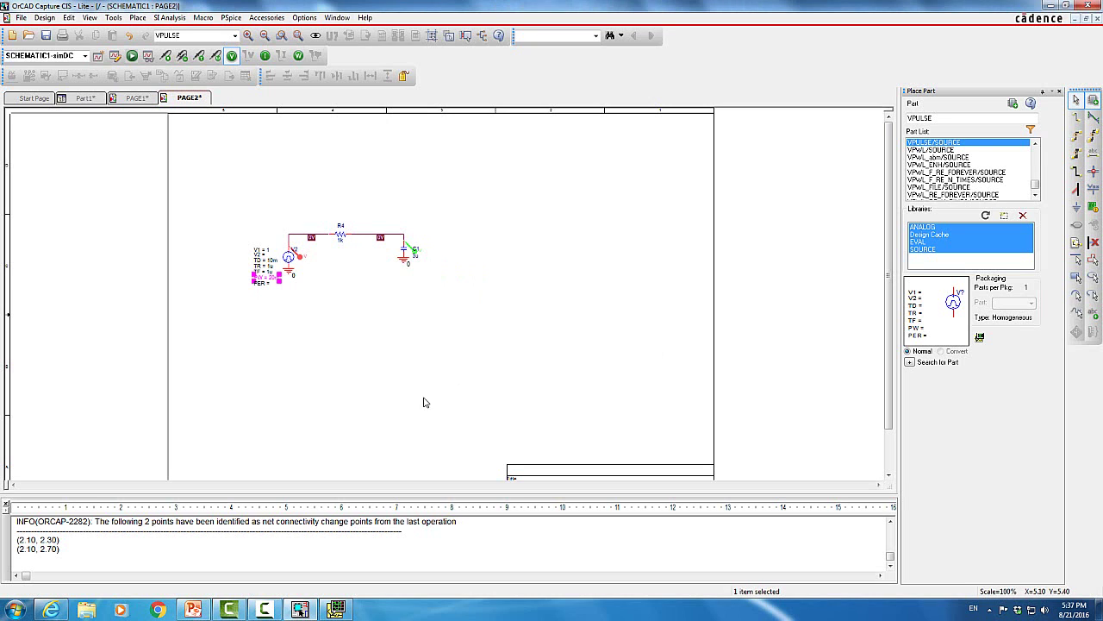
click(269, 285)
double_click(265, 284)
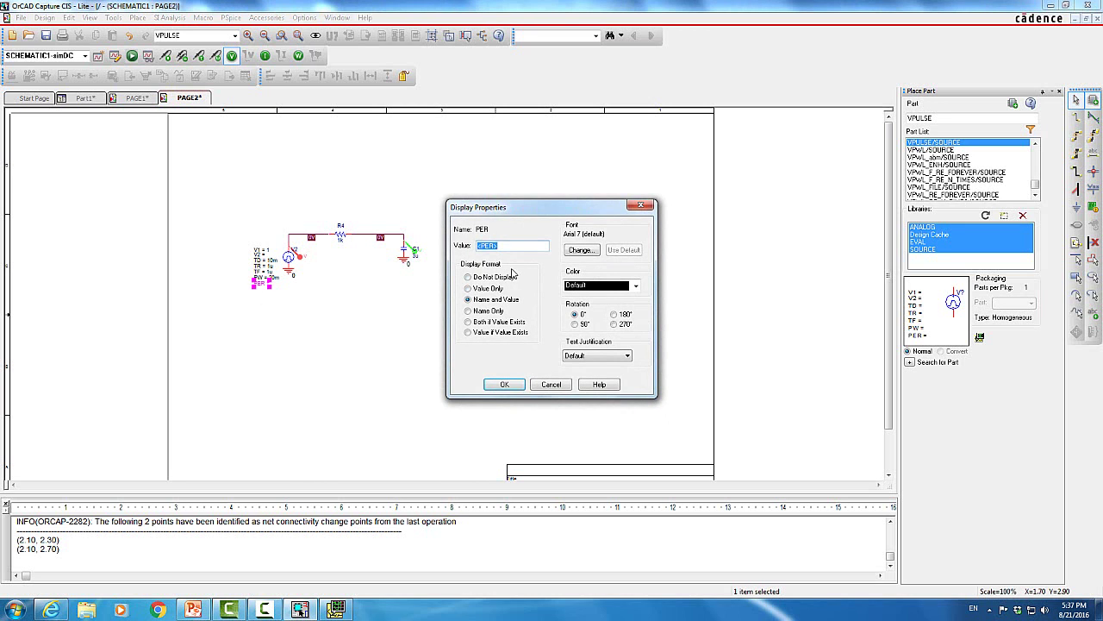
text(40m)
key(Return)
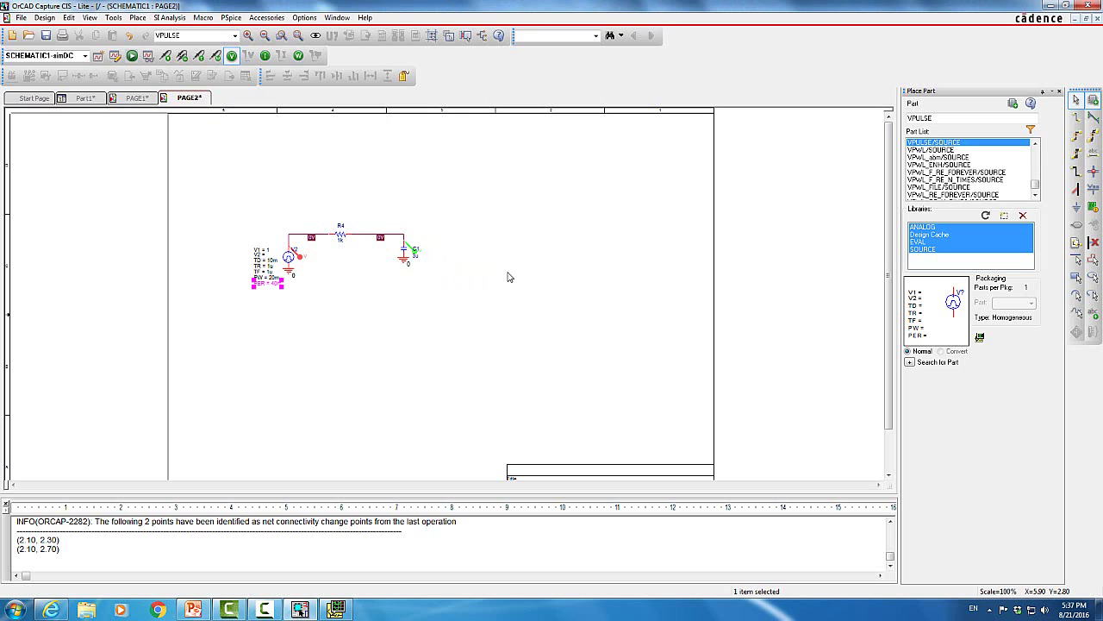
Set the VPULSE source's initial voltage level V1 to 0
click(403, 363)
double_click(258, 250)
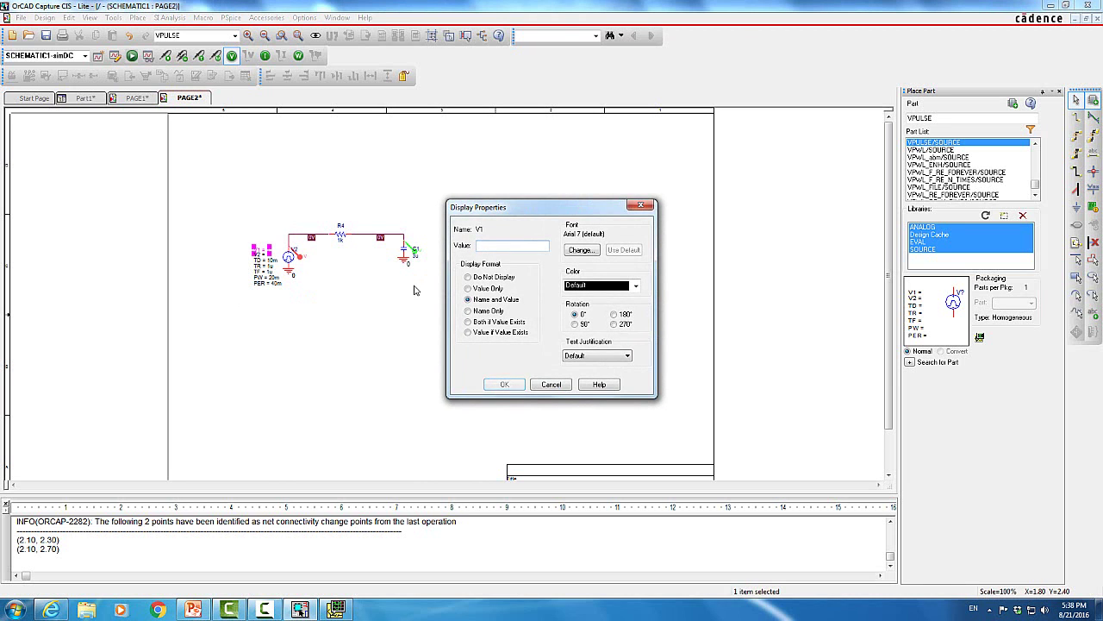
key(Escape)
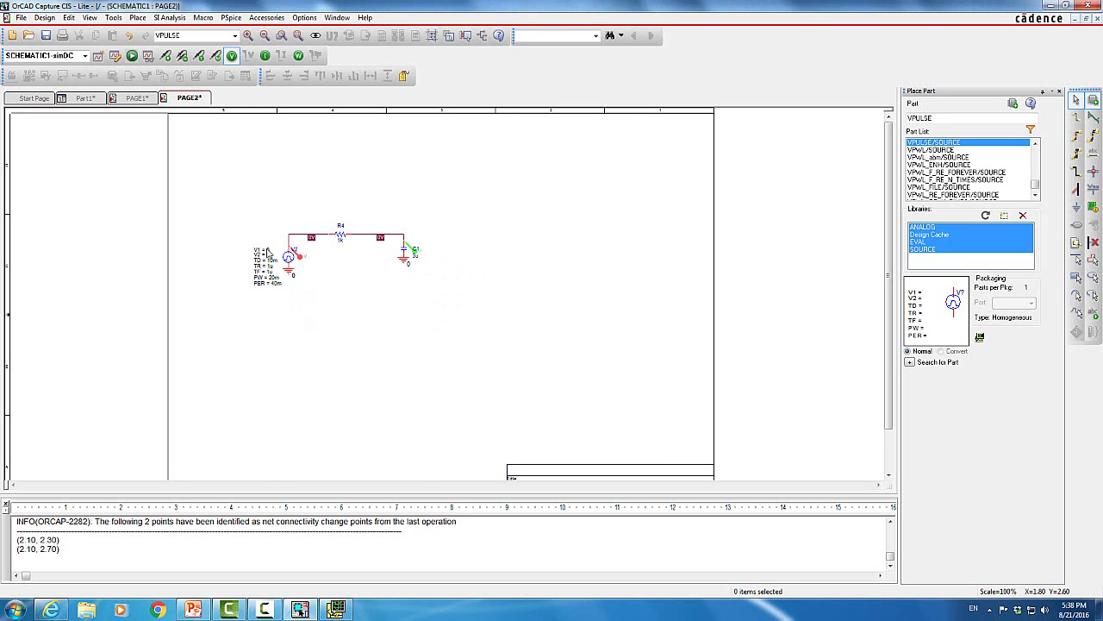
double_click(261, 254)
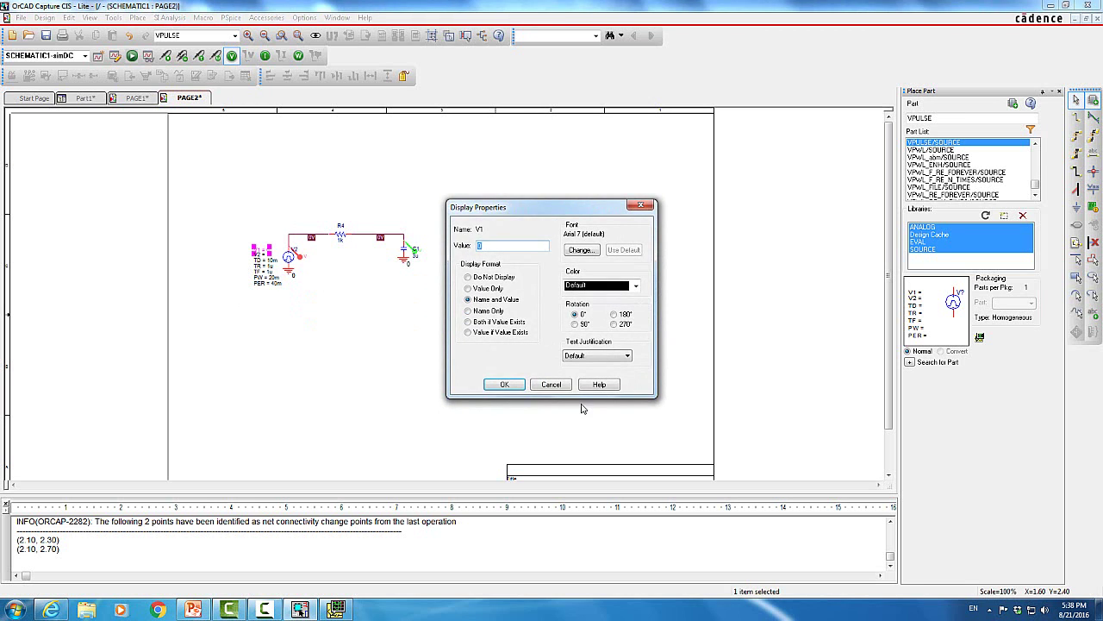
click(550, 385)
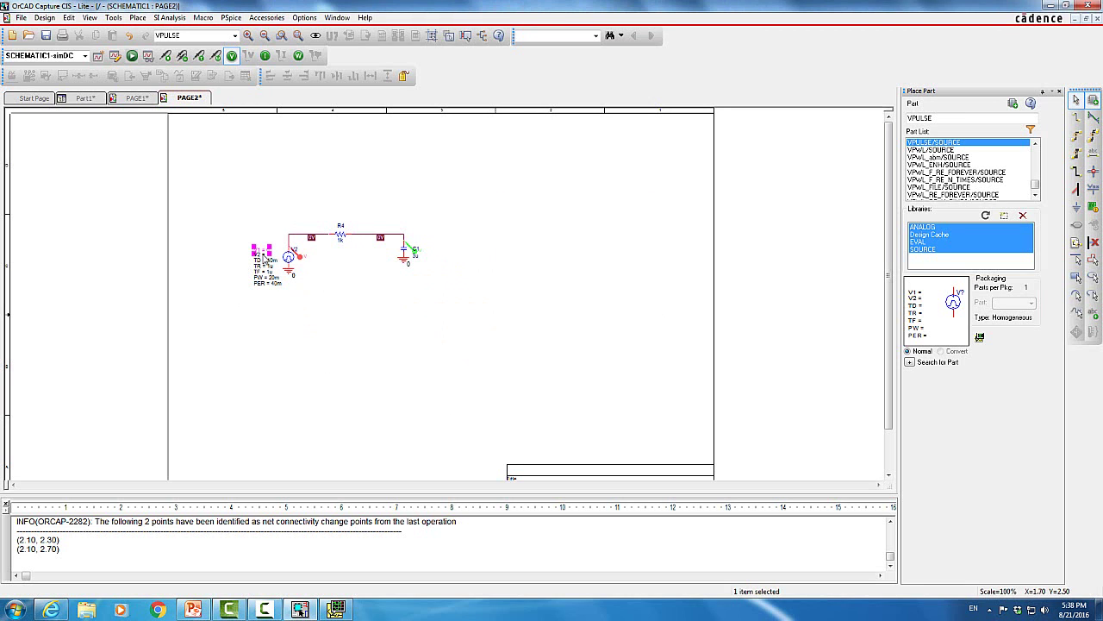
Set the VPULSE source's pulsed voltage level V2 to 1
double_click(265, 251)
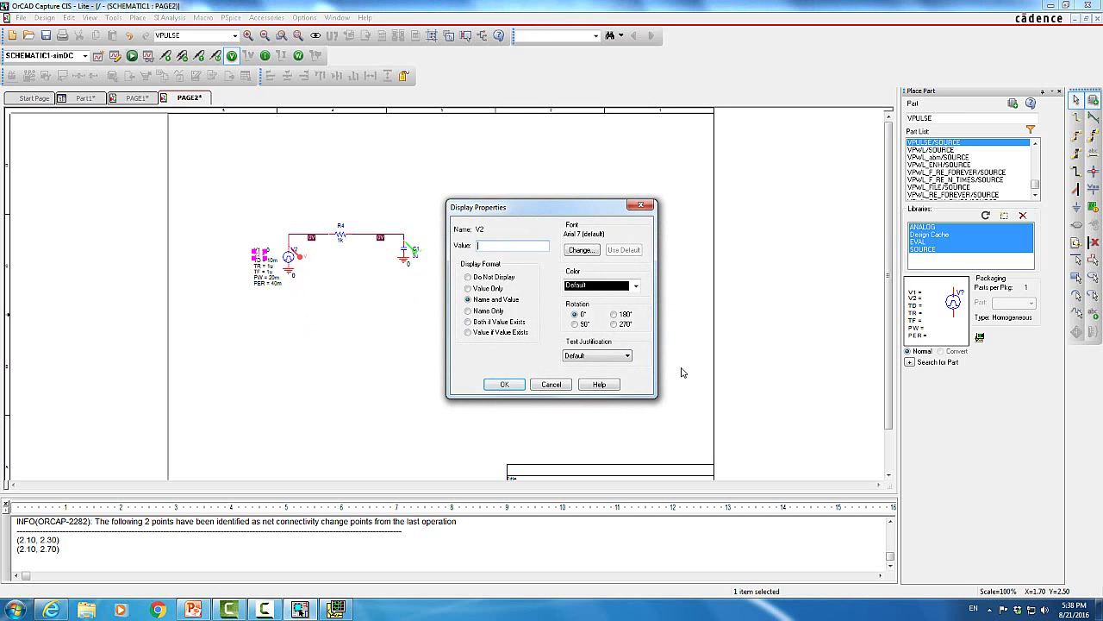
key(Return)
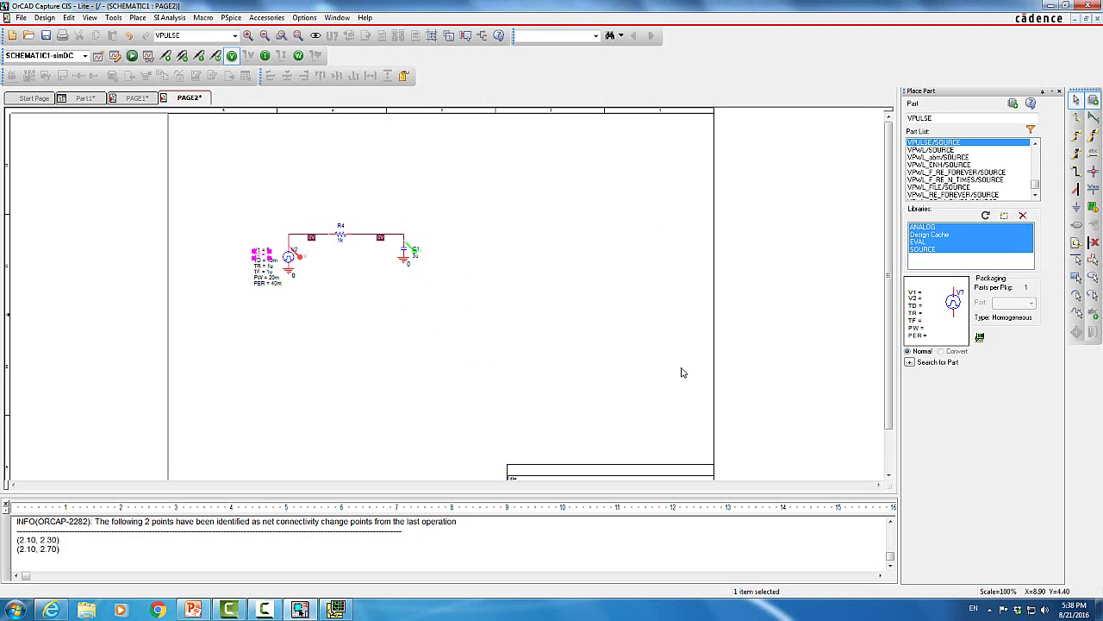
click(508, 395)
Set the transient analysis run time to 120m seconds and the maximum step size to 1u in the simDC simulation profile
click(250, 36)
click(250, 36)
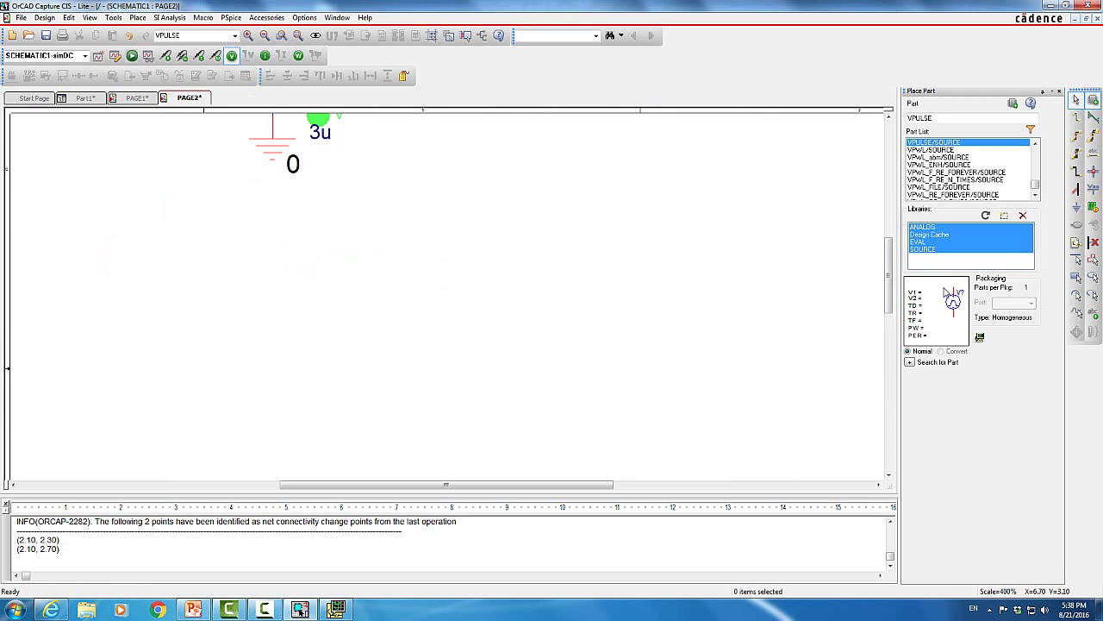
drag(896, 294, 896, 234)
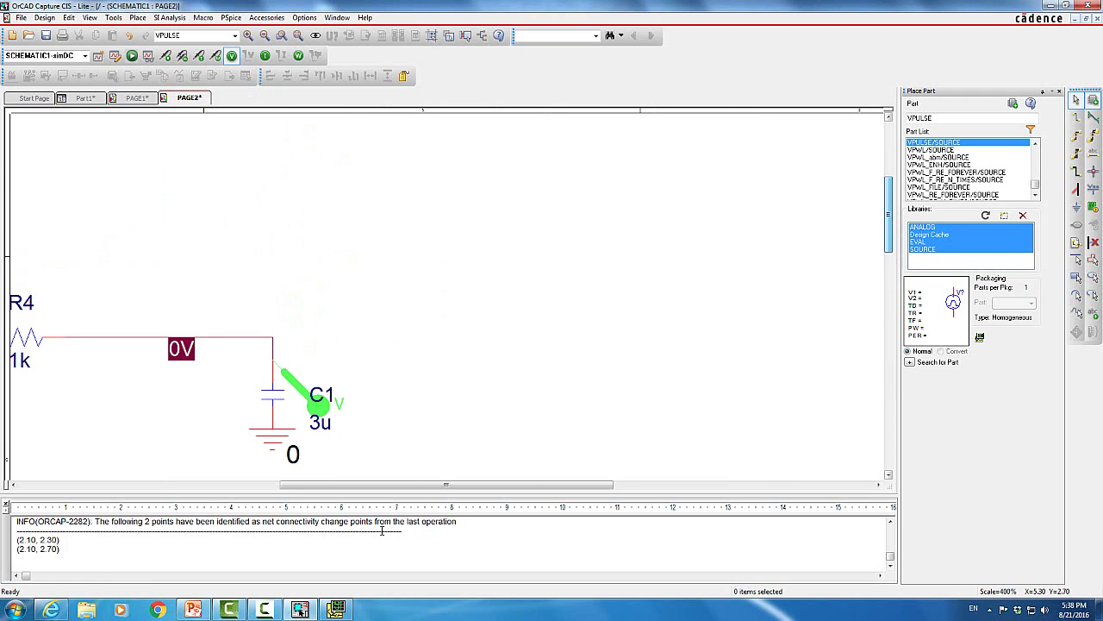
drag(418, 484, 237, 481)
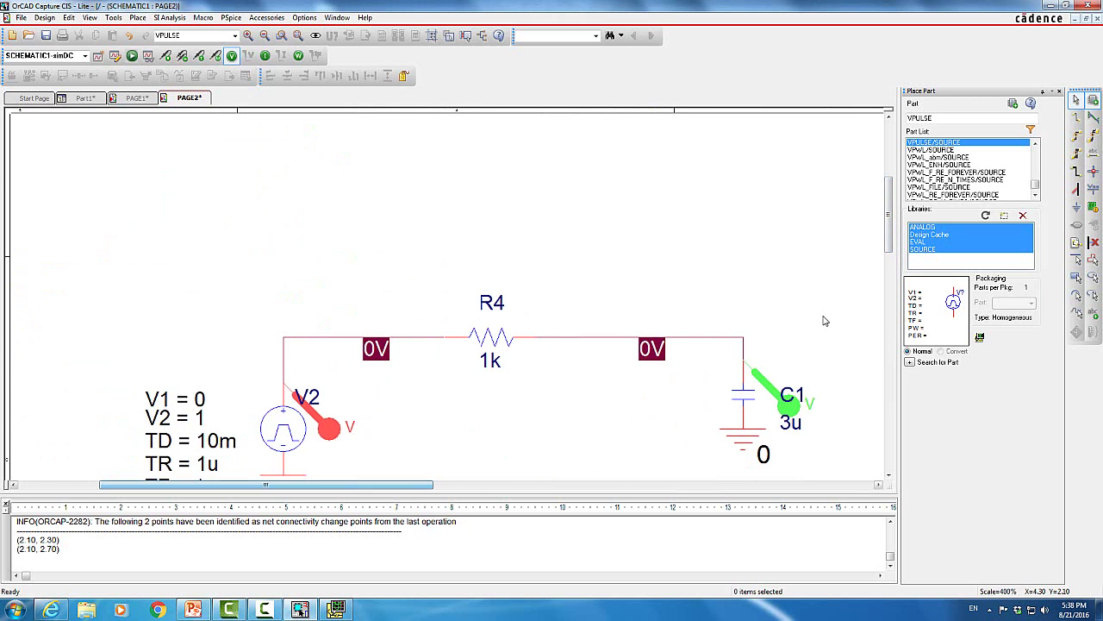
drag(888, 237, 896, 273)
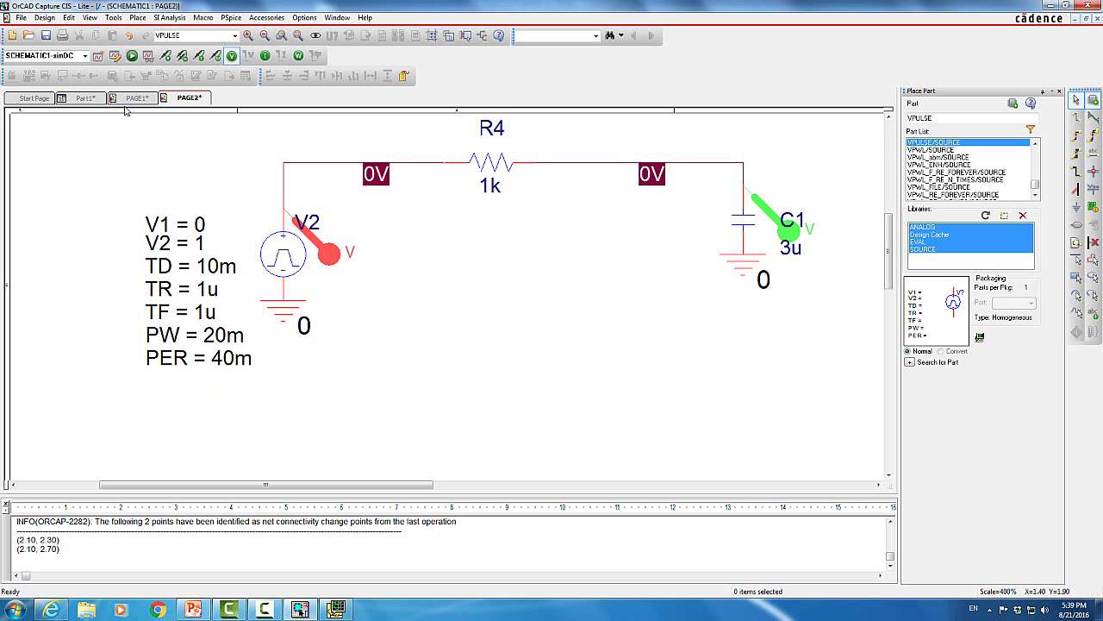
click(115, 56)
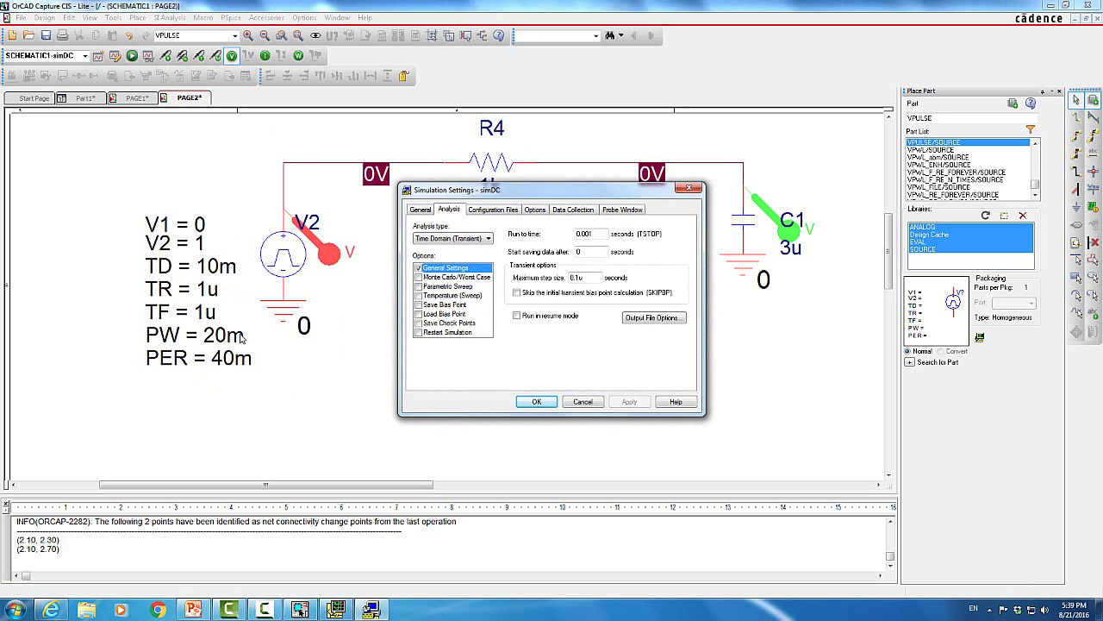
click(590, 235)
key(BackSpace)
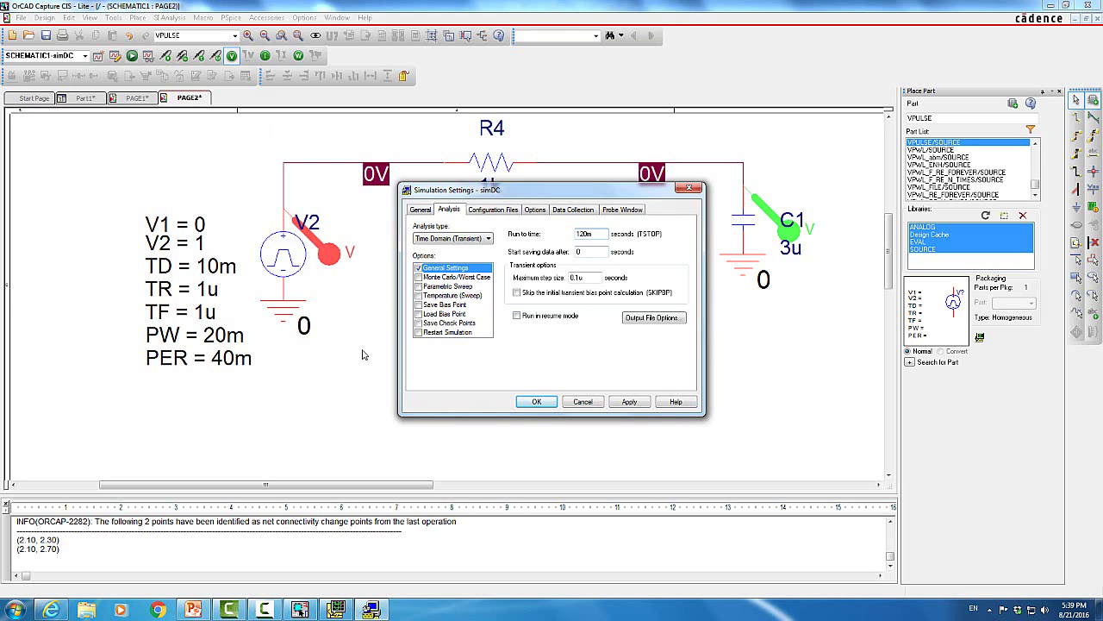
click(576, 277)
click(537, 402)
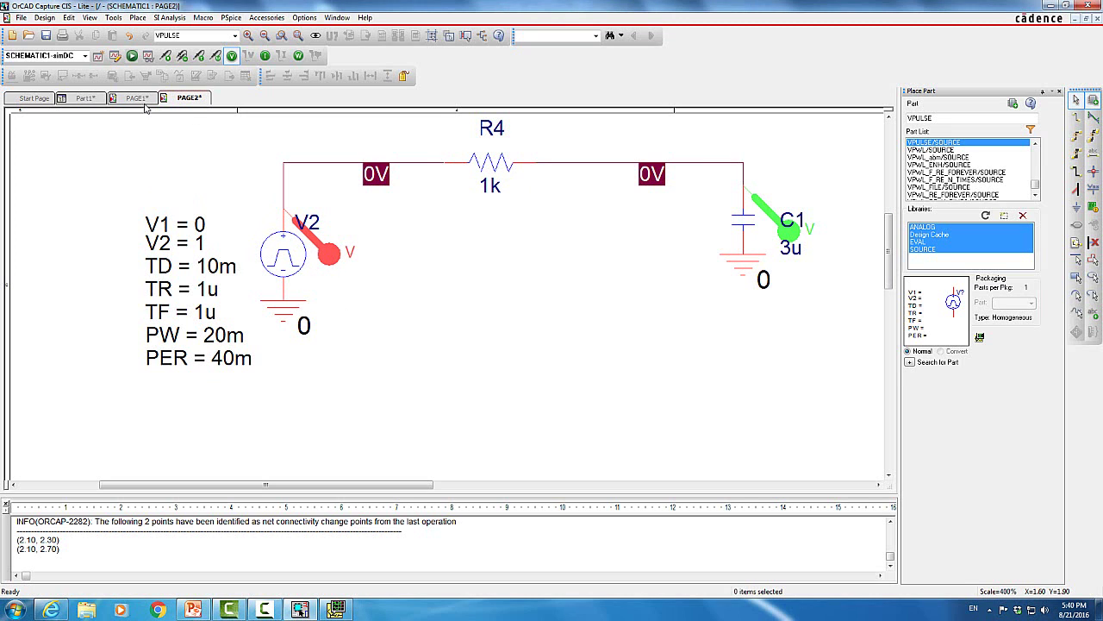
Run the pulse-source transient simulation and view the source and capacitor voltage waveforms in PSpice A/D before closing it
click(132, 56)
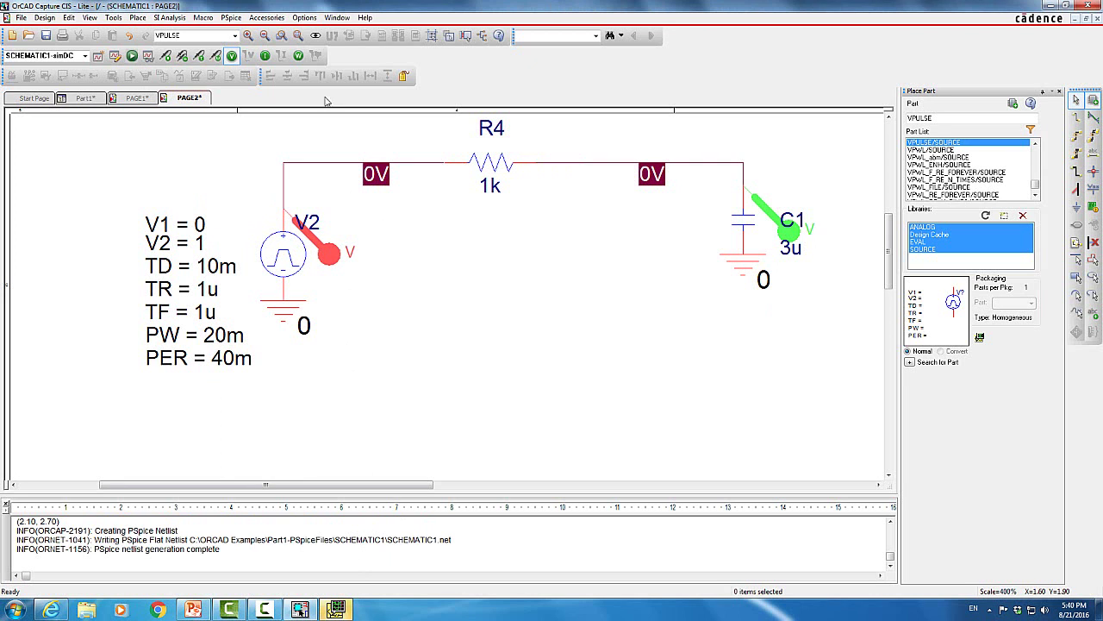
click(335, 610)
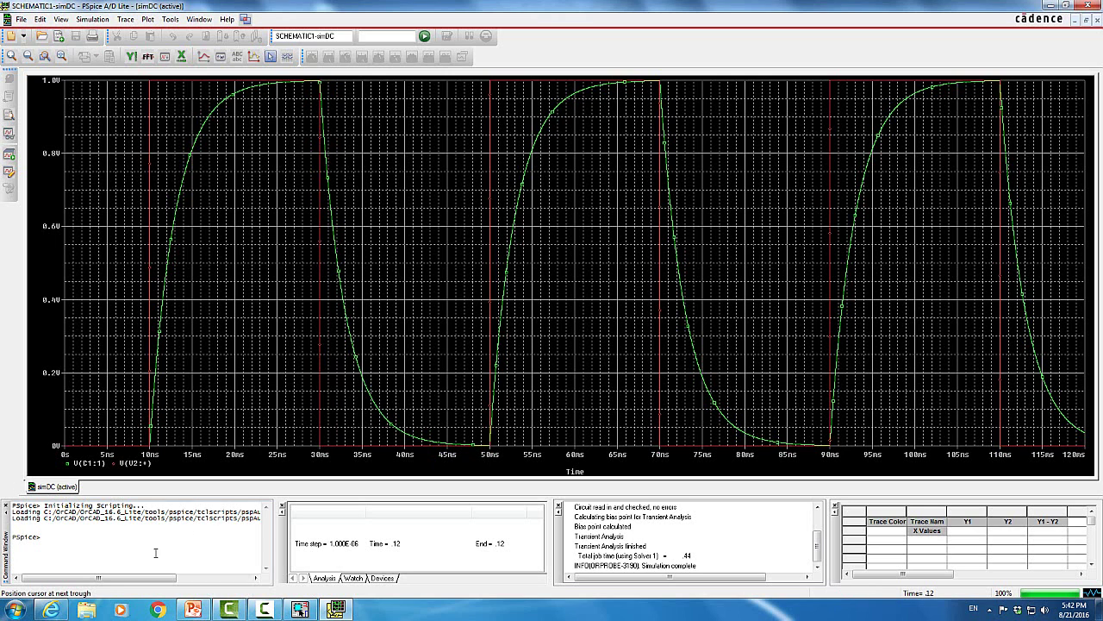
click(1091, 5)
click(1089, 6)
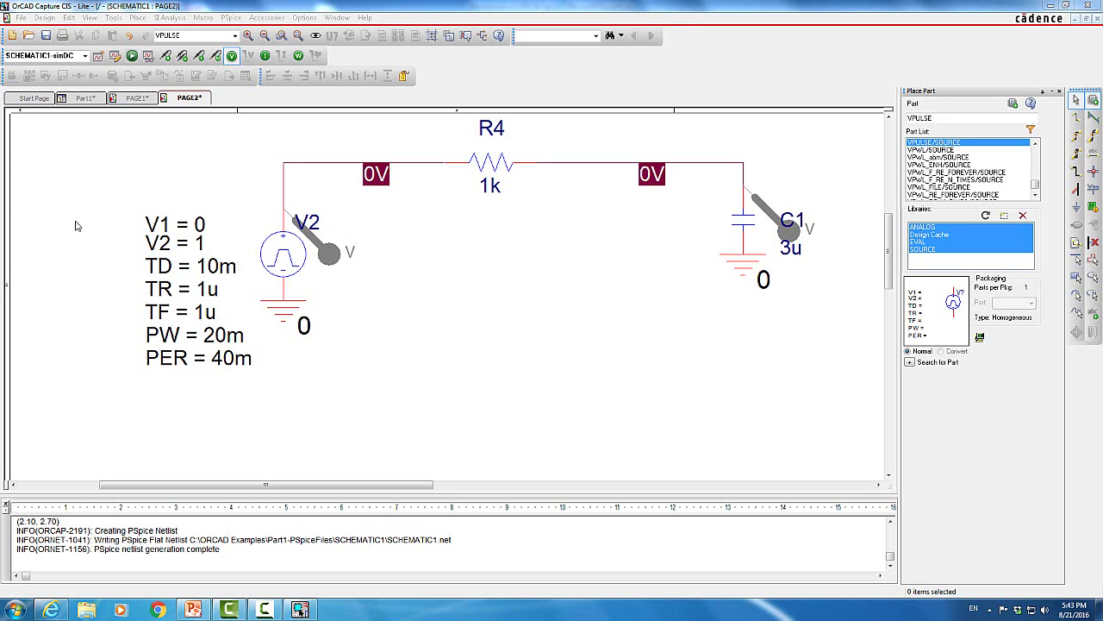
Switch the simDC simulation profile's analysis type to AC Sweep/Noise
click(97, 56)
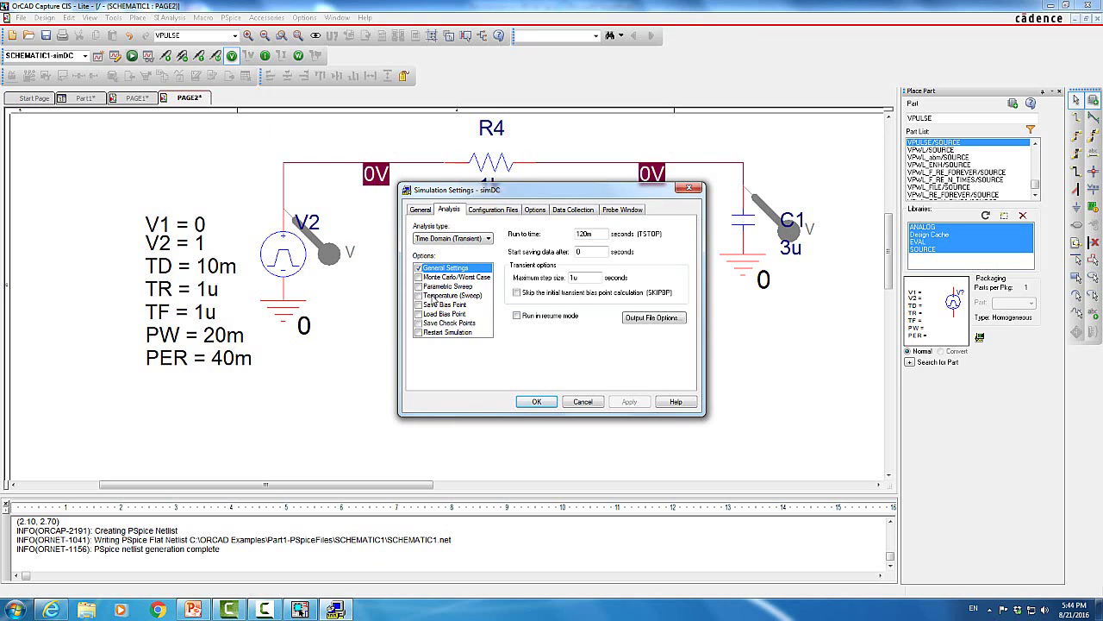
click(481, 239)
click(455, 264)
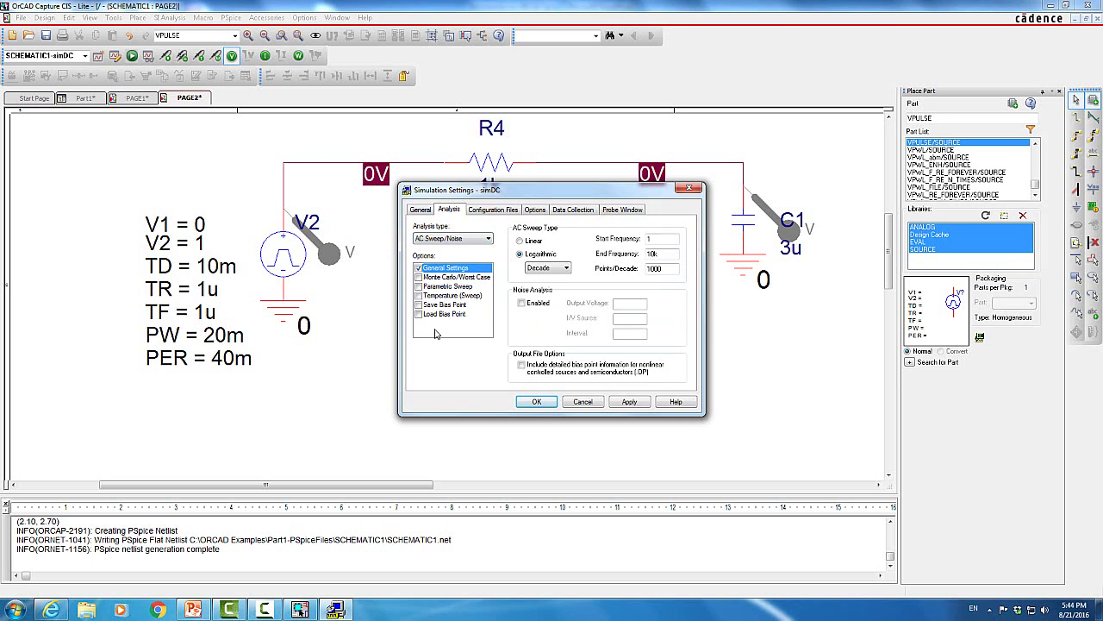